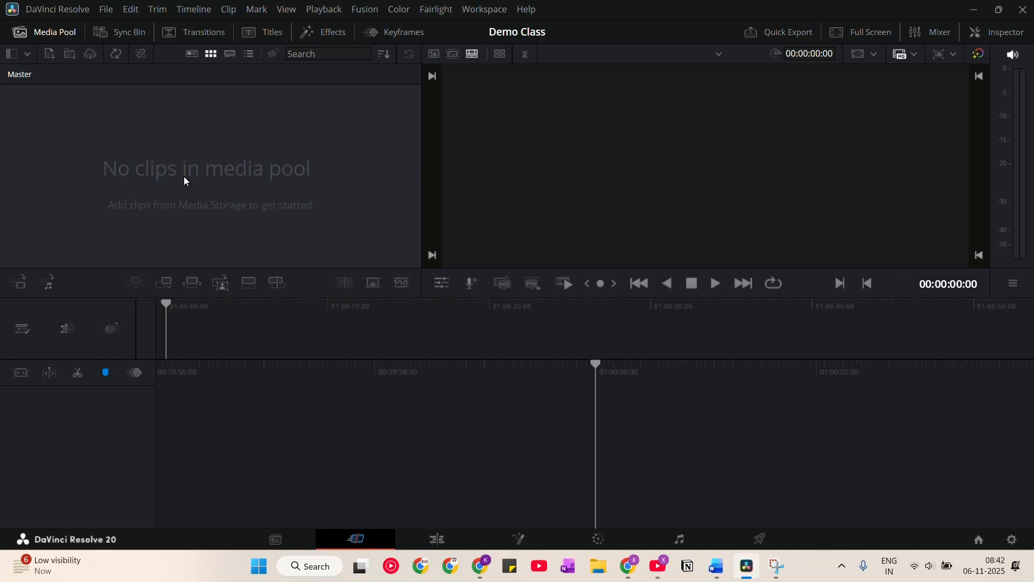
Step: Compare the Media page with the Cut page's empty media pool and its available media pool commands
click(266, 547)
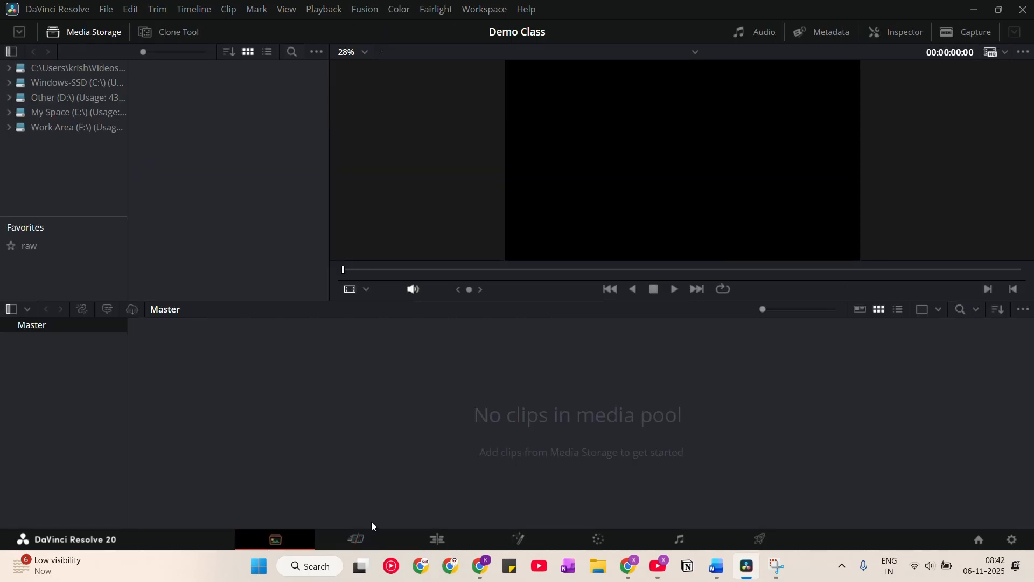
click(374, 543)
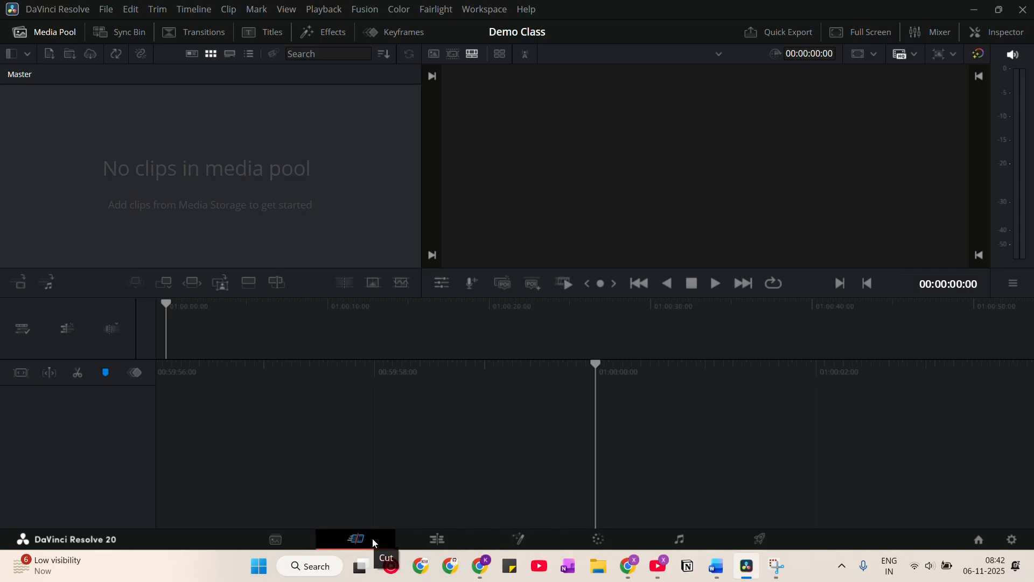
right_click(92, 128)
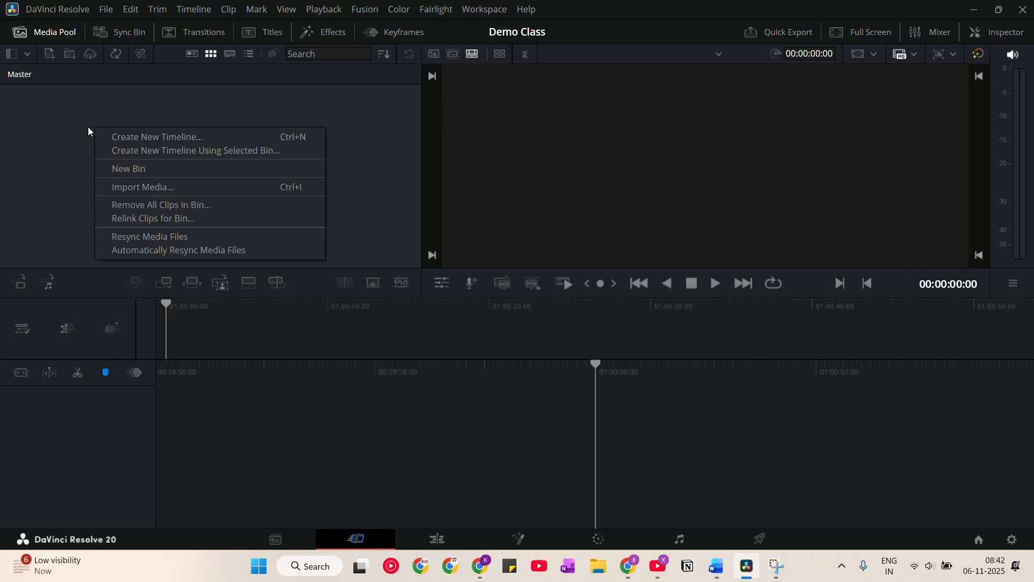
click(88, 127)
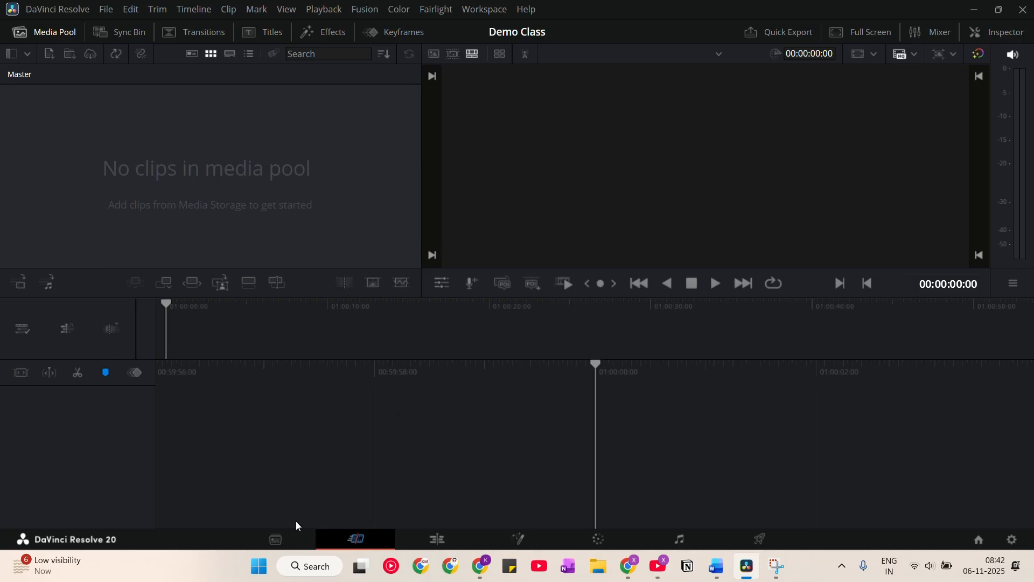
click(276, 540)
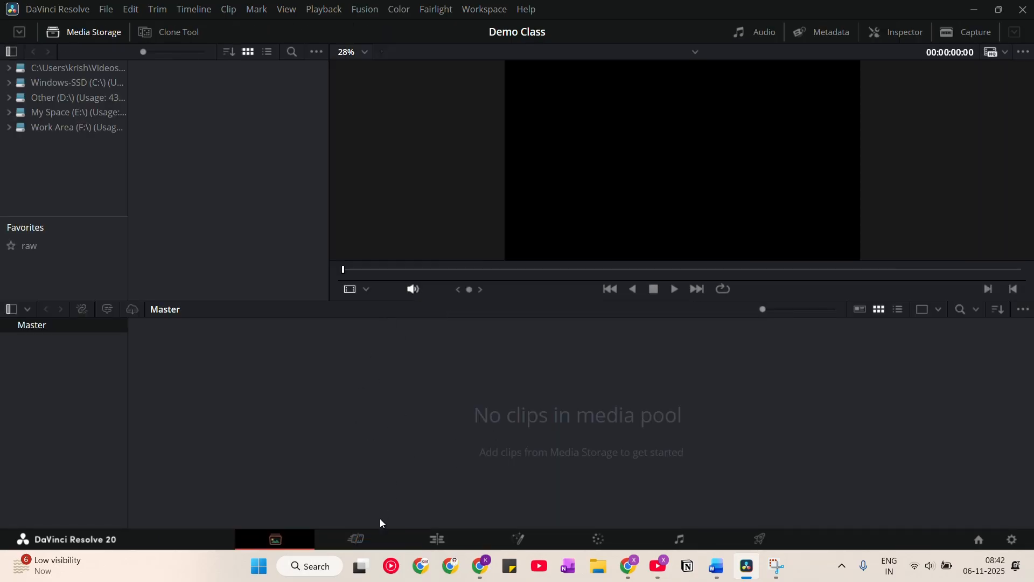
click(362, 541)
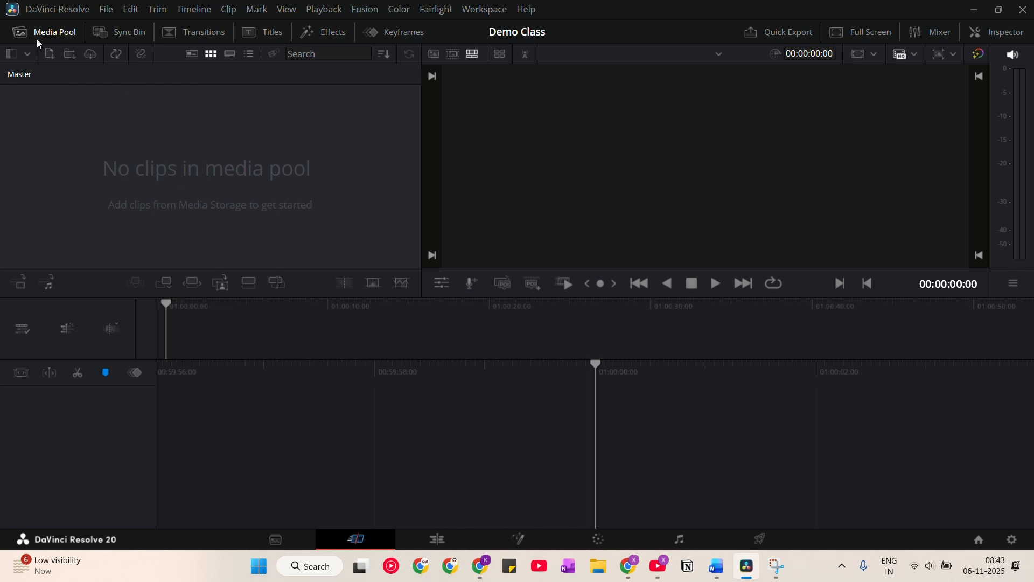
Step: Create a bin named Raw Media in the Cut page's media pool and open it
right_click(104, 160)
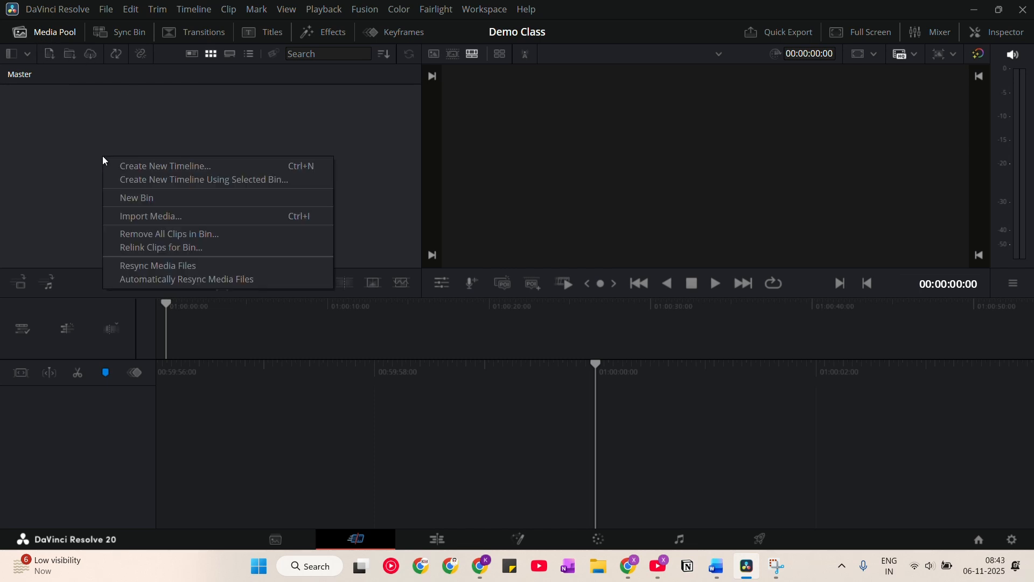
click(135, 196)
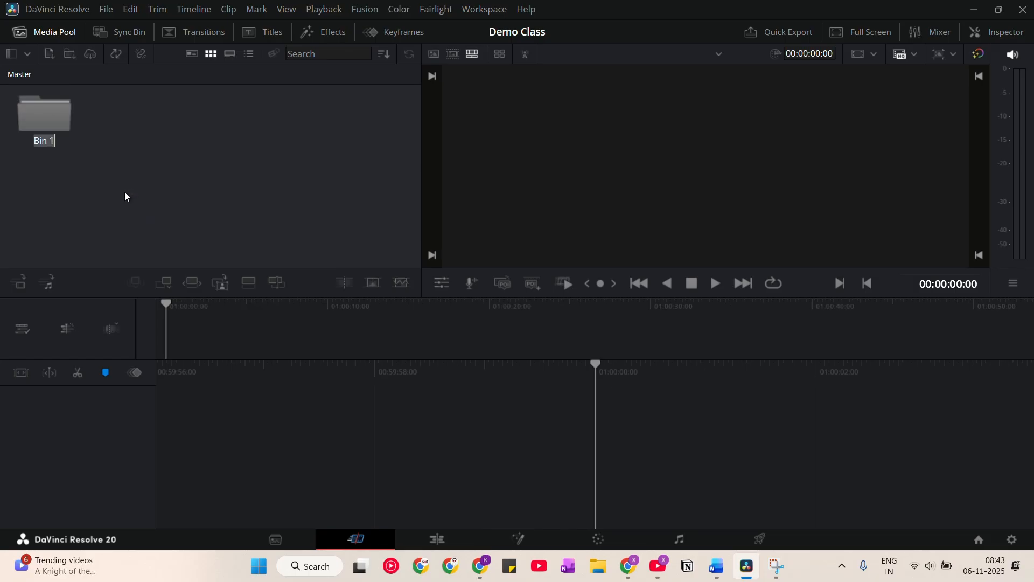
text(Raw)
key(Return)
text(Media)
key(Return)
double_click(66, 113)
click(603, 570)
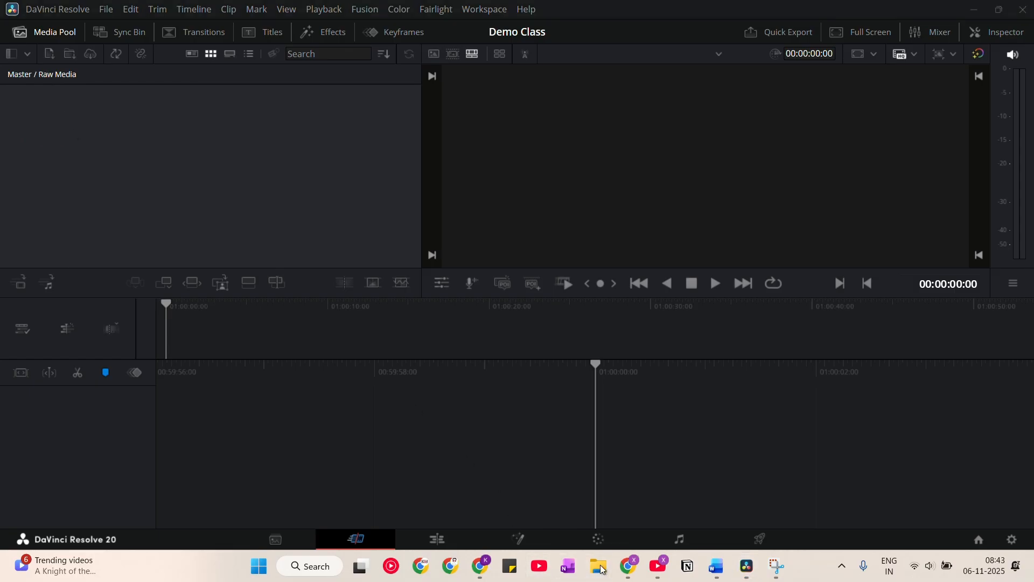
click(464, 322)
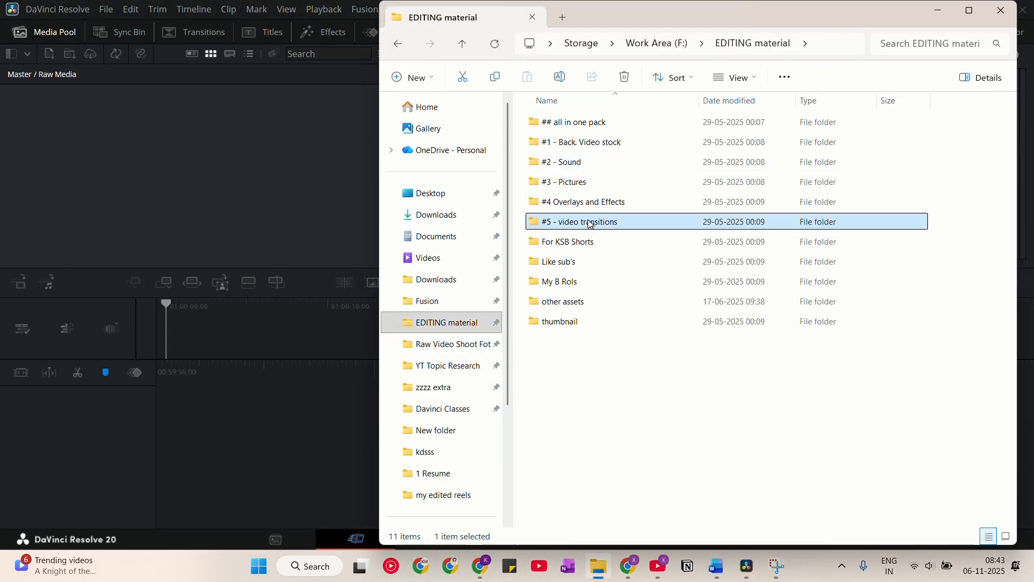
double_click(577, 221)
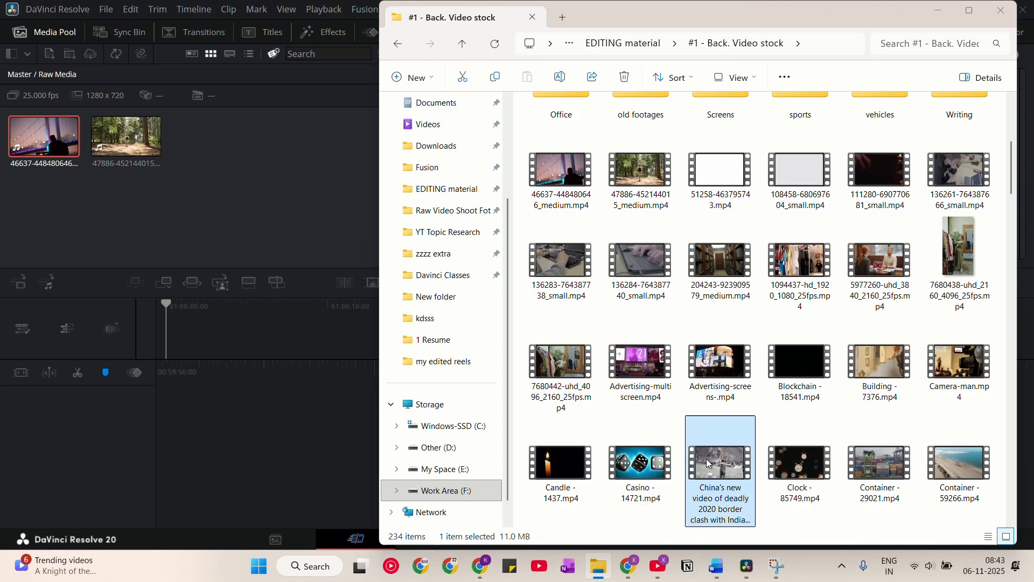
double_click(710, 463)
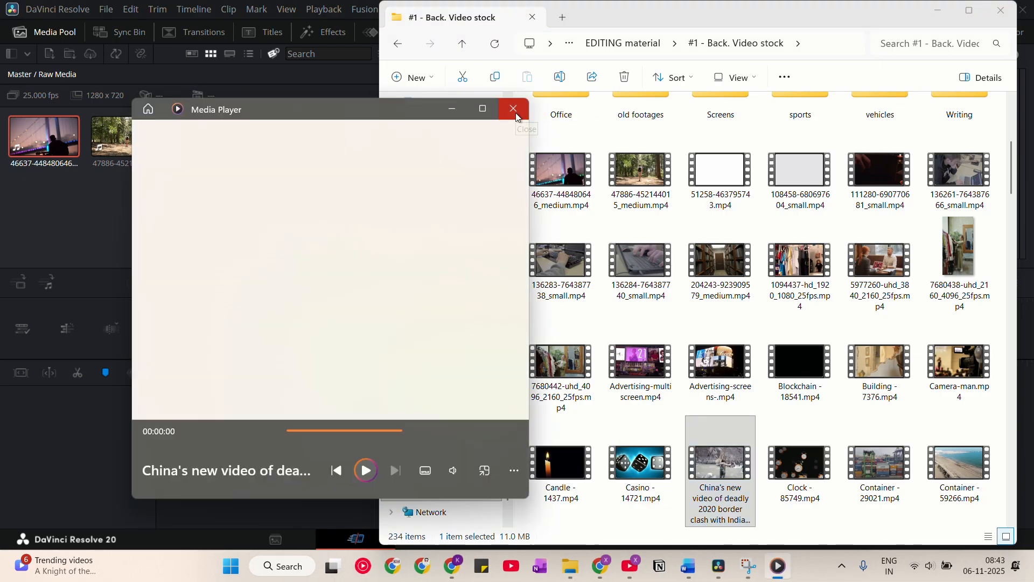
click(512, 109)
double_click(880, 463)
scroll(813, 383, down, 5)
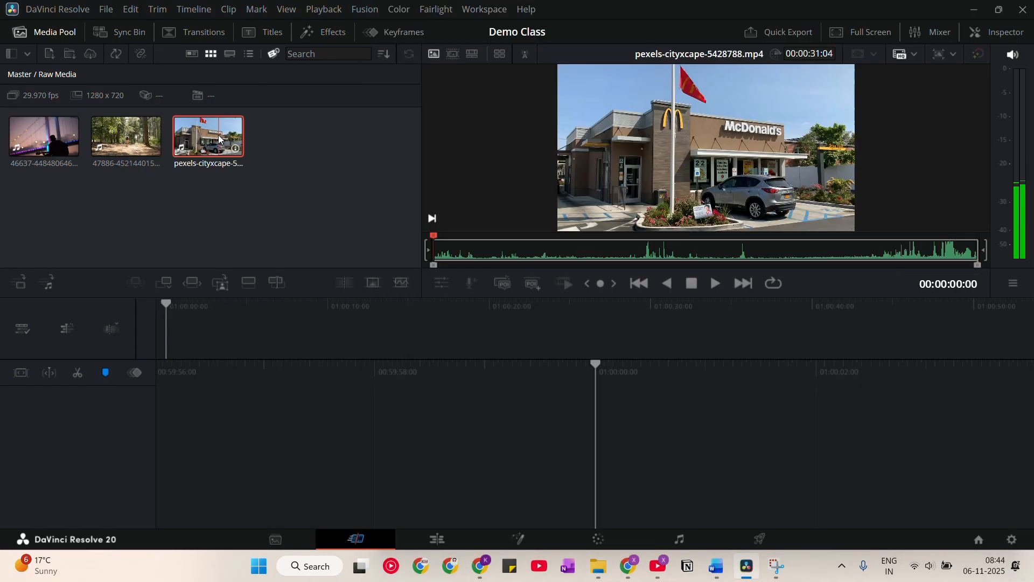
Step: Preview the imported clips by skimming their thumbnails, up to the pexels-cityxcape-5428788.mp4 clip, and clear the selection
click(205, 245)
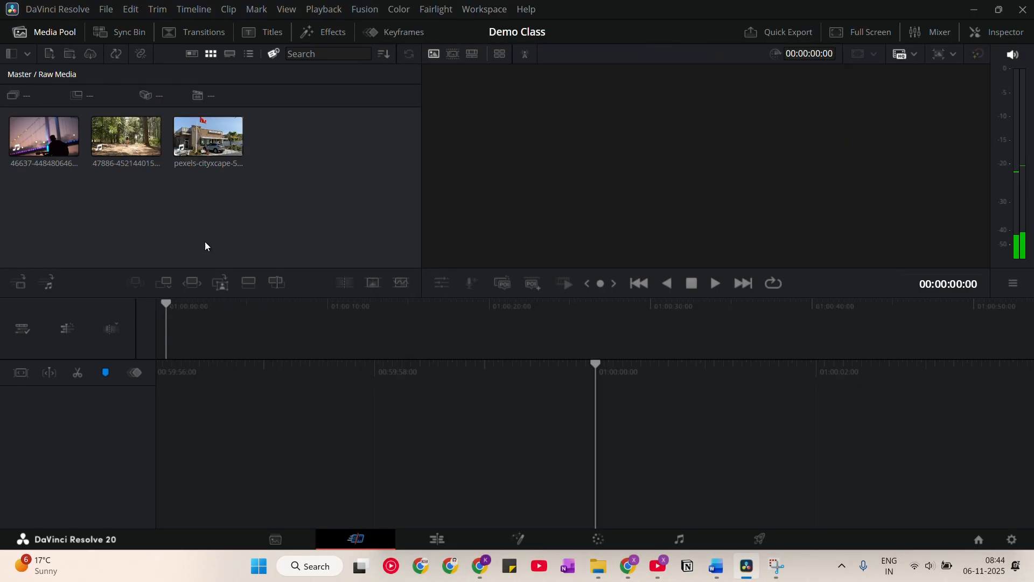
drag(8, 208, 243, 152)
click(257, 183)
drag(62, 196, 216, 153)
click(214, 156)
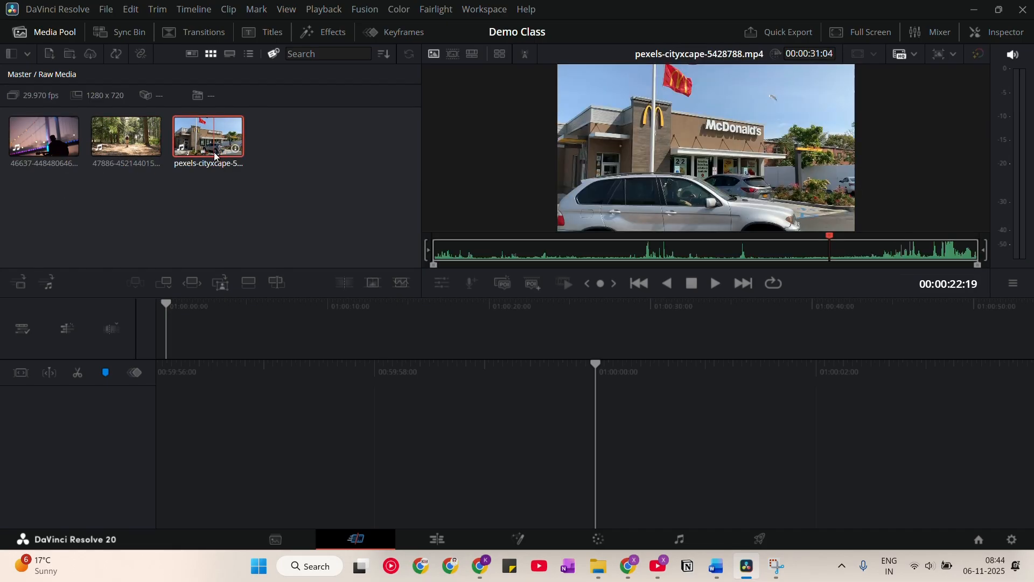
click(192, 199)
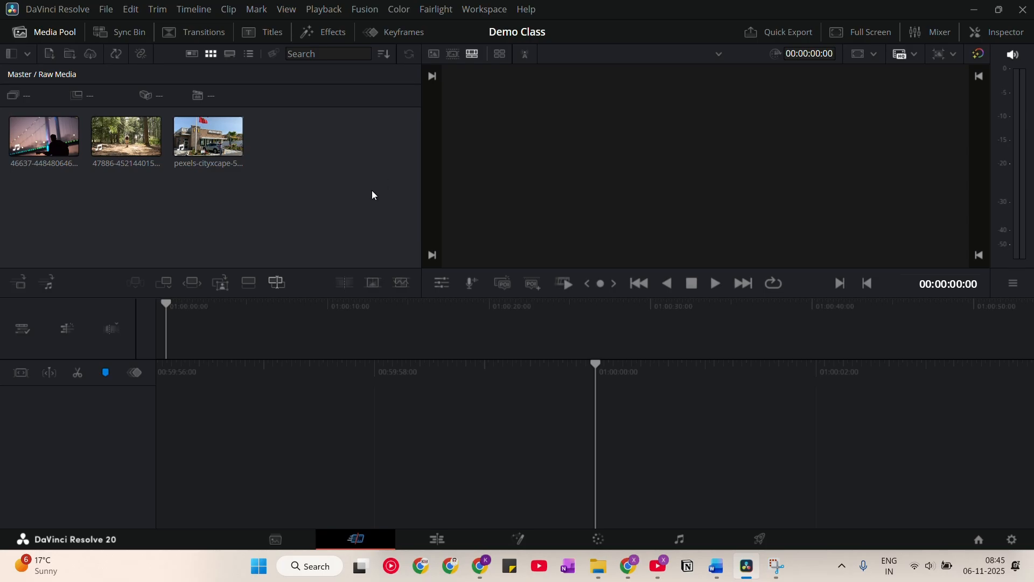
Step: Import the Pexels ocean clip from File Explorer into the Raw Media bin and undo the import
click(598, 566)
drag(561, 158, 214, 225)
click(215, 224)
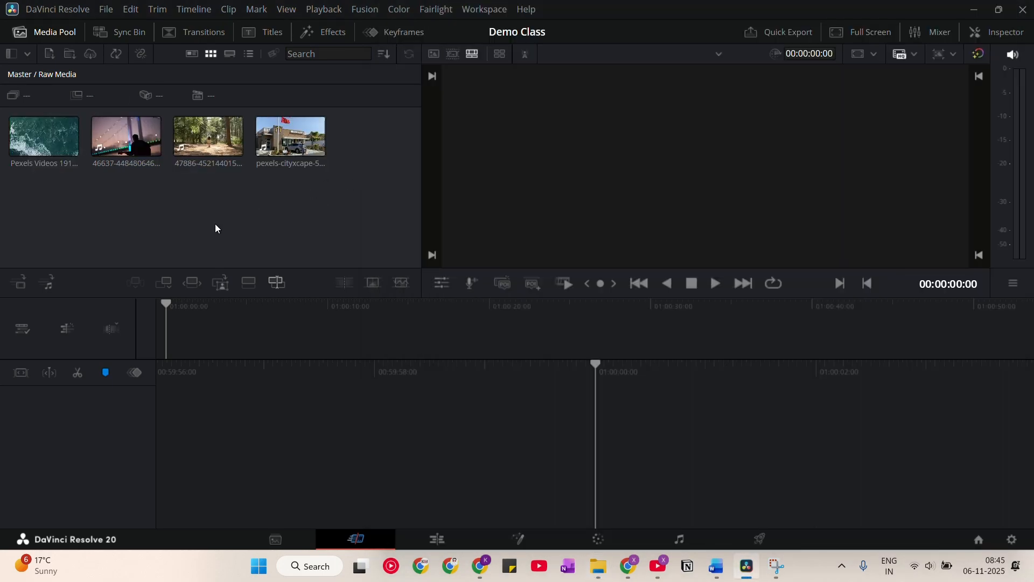
key(ctrl+z)
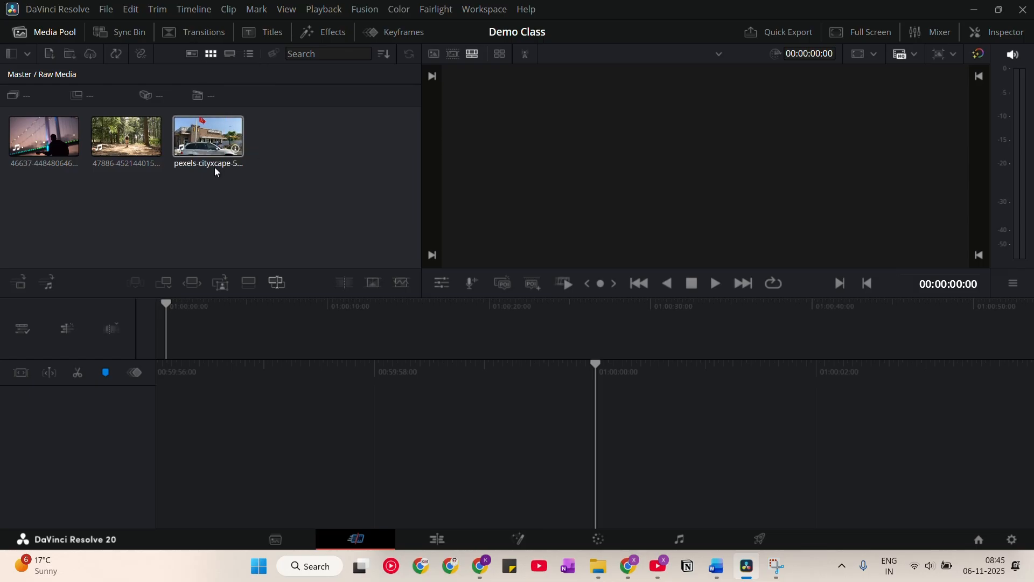
Step: View the bin's clips in metadata, strip and list views, and return to thumbnail view
click(191, 54)
scroll(261, 179, down, 2)
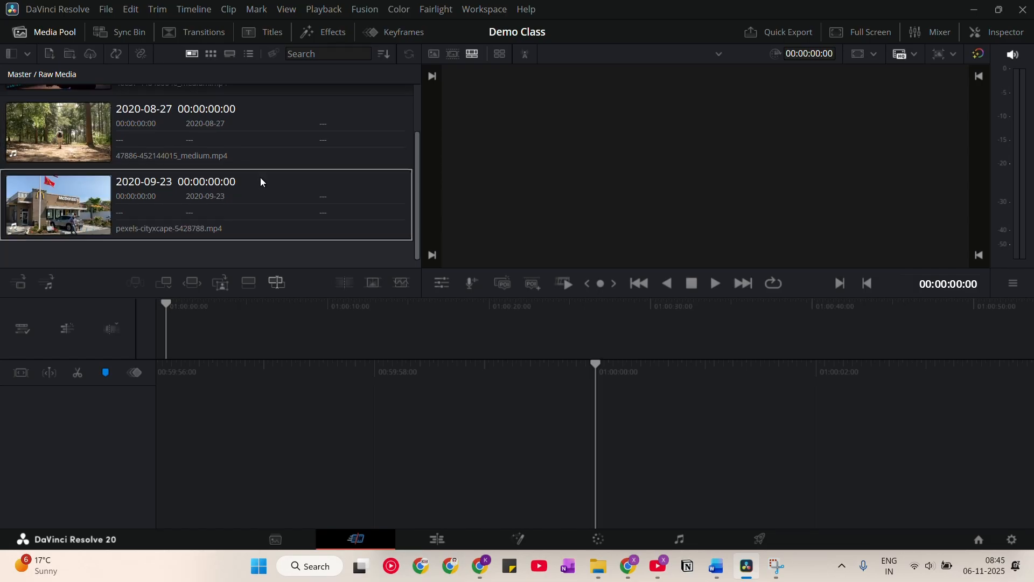
scroll(232, 135, up, 1)
click(230, 53)
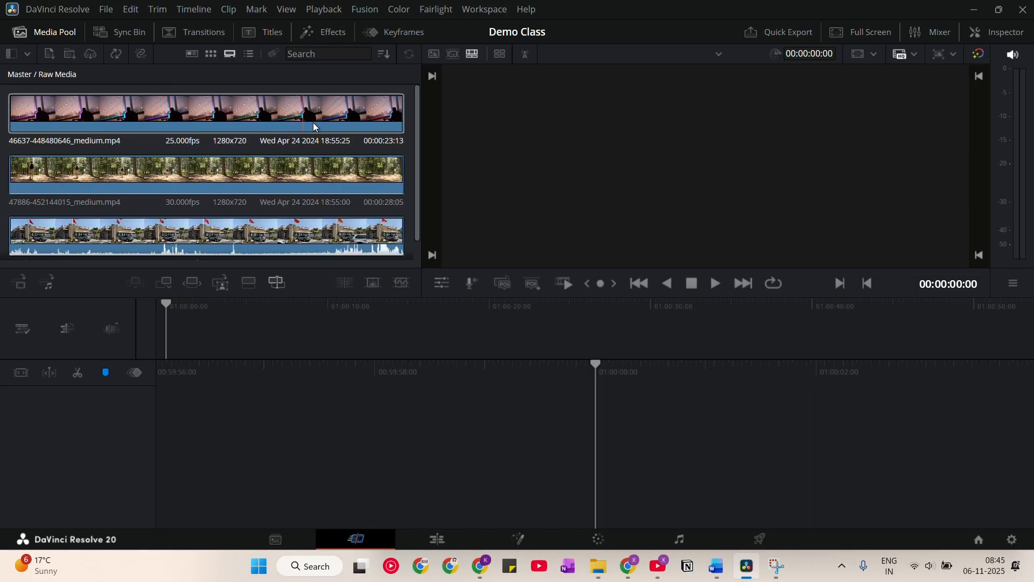
click(248, 54)
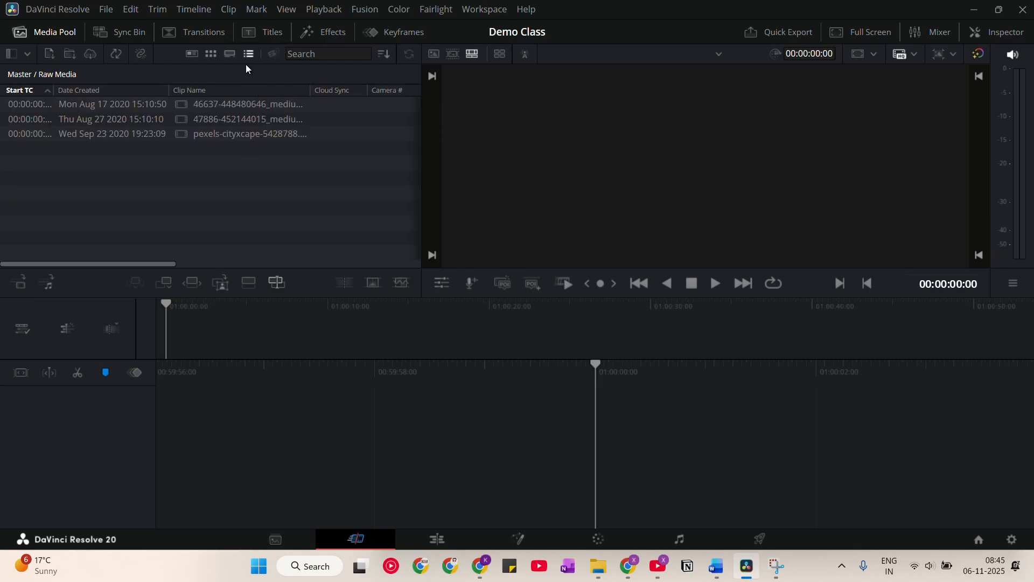
click(211, 55)
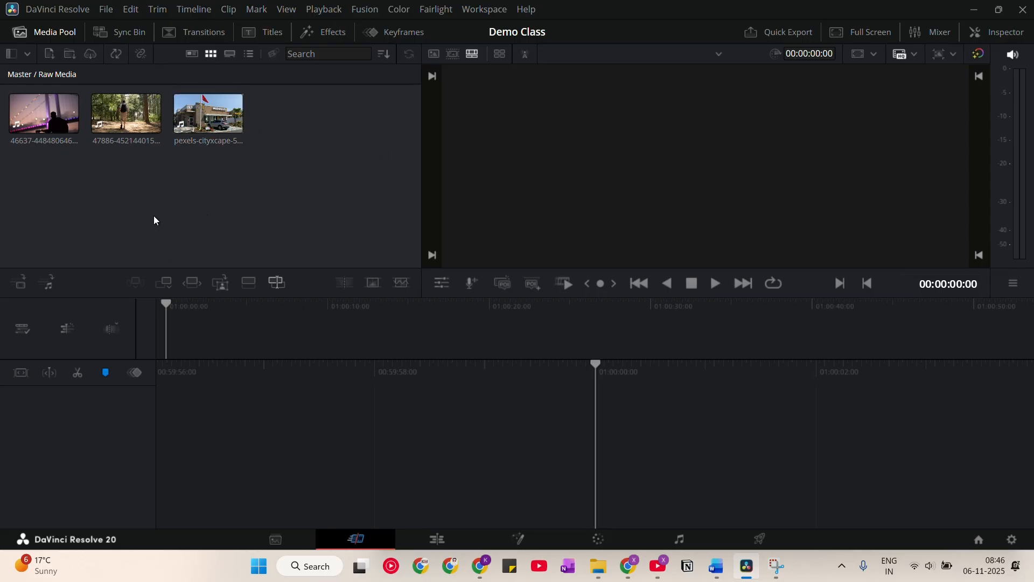
Step: Examine the media pool's search field and its sort options for clips
click(312, 55)
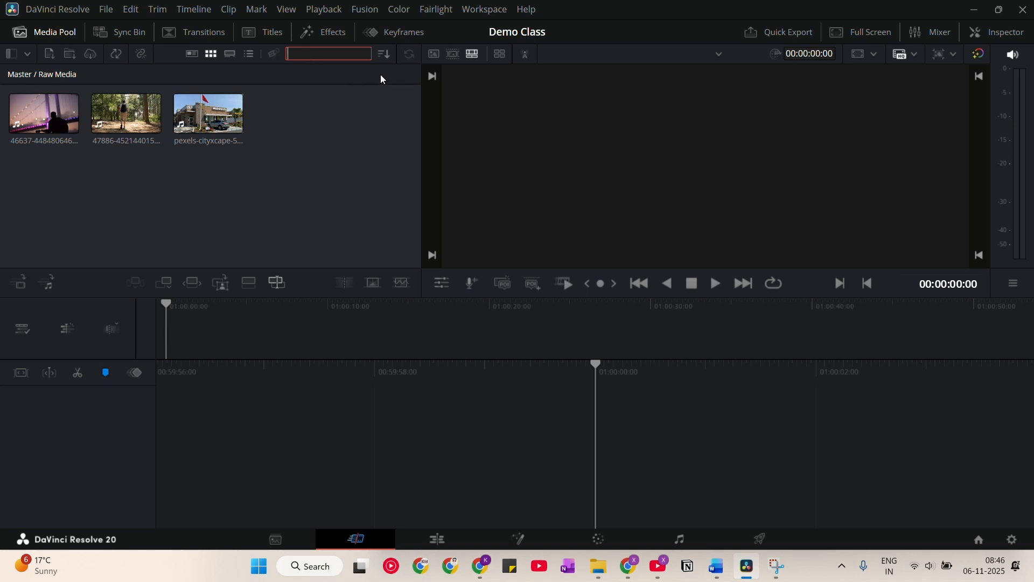
click(384, 53)
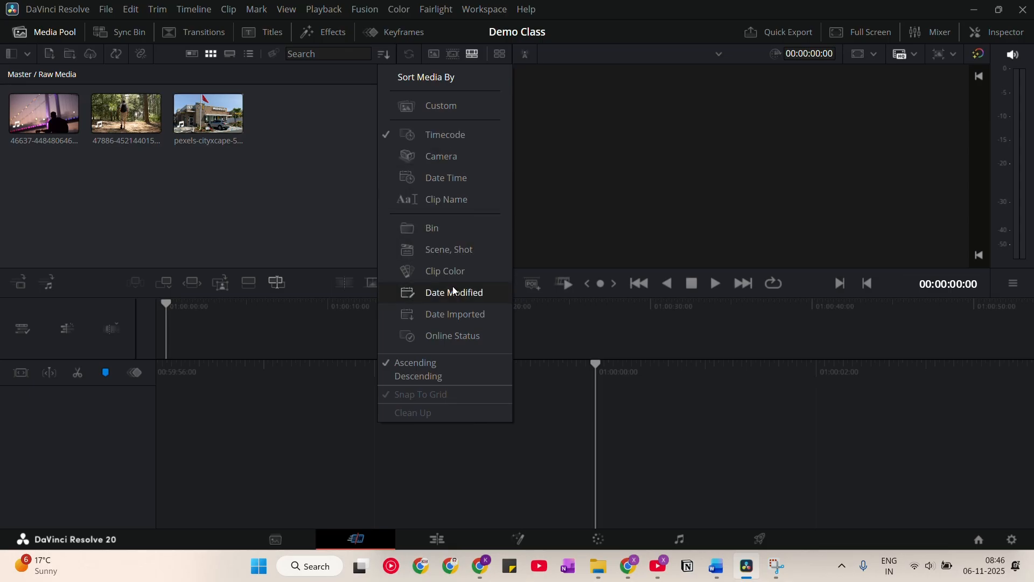
click(332, 199)
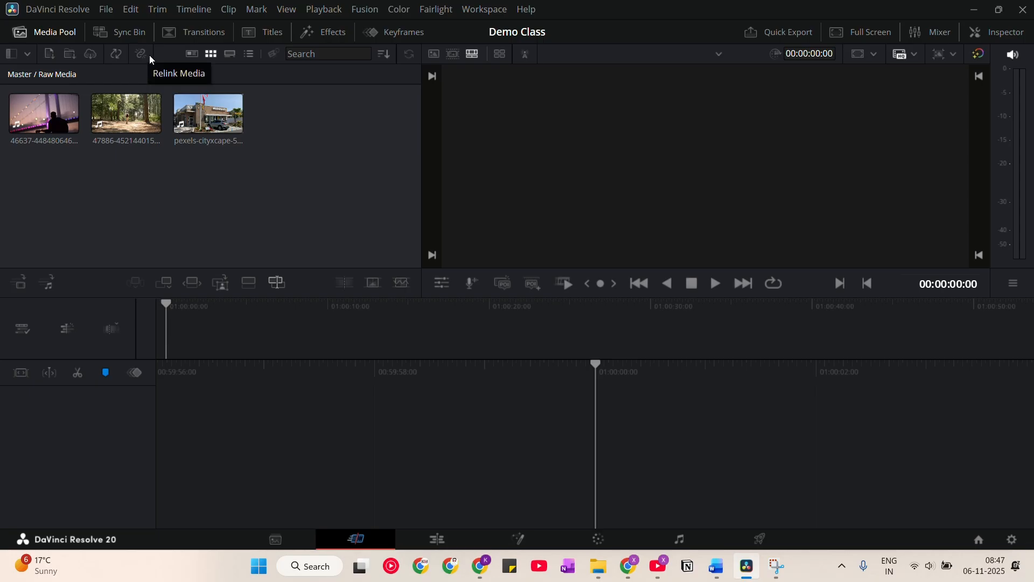
click(598, 565)
drag(736, 274, 334, 189)
click(309, 130)
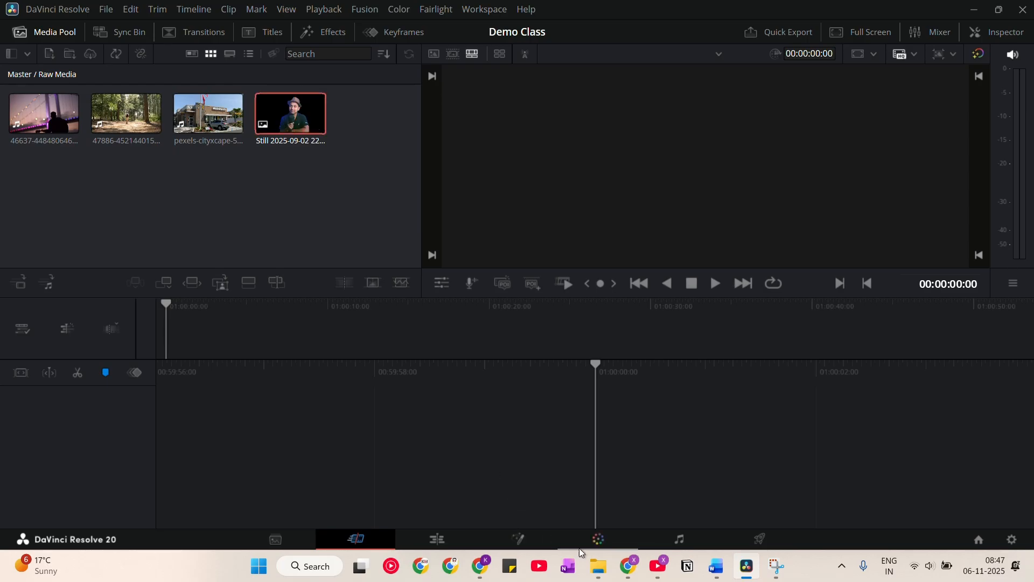
click(599, 565)
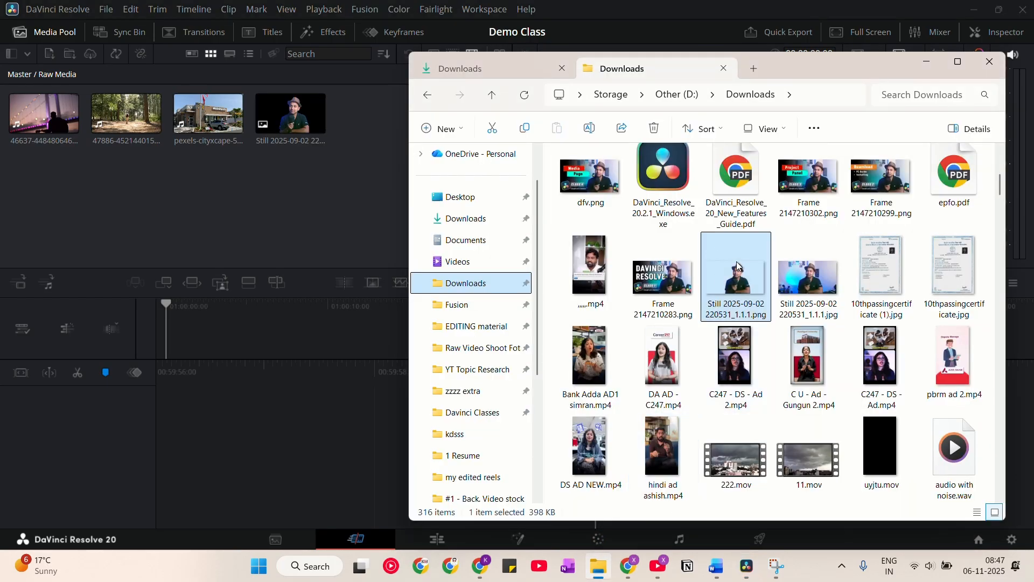
click(738, 261)
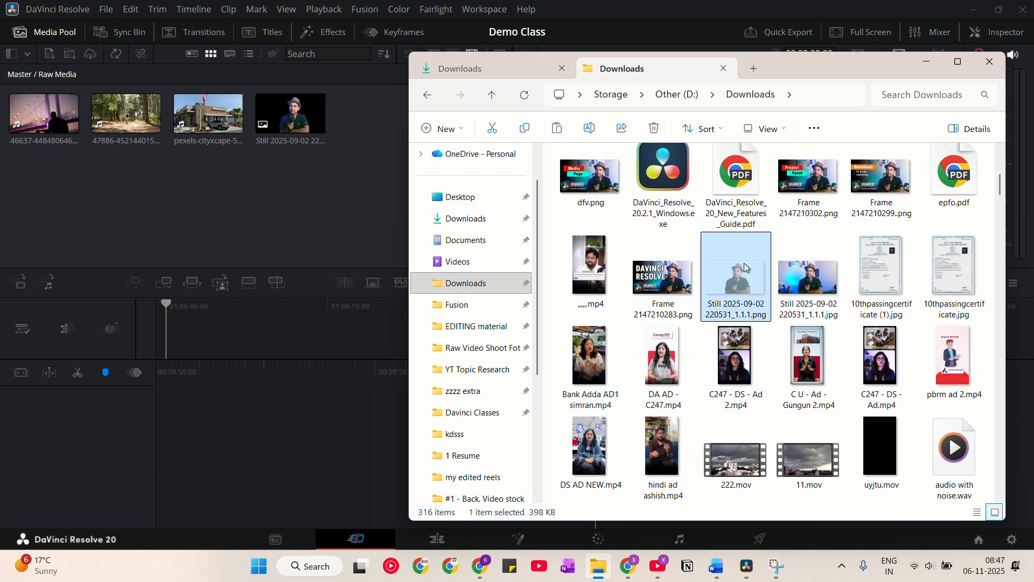
click(536, 72)
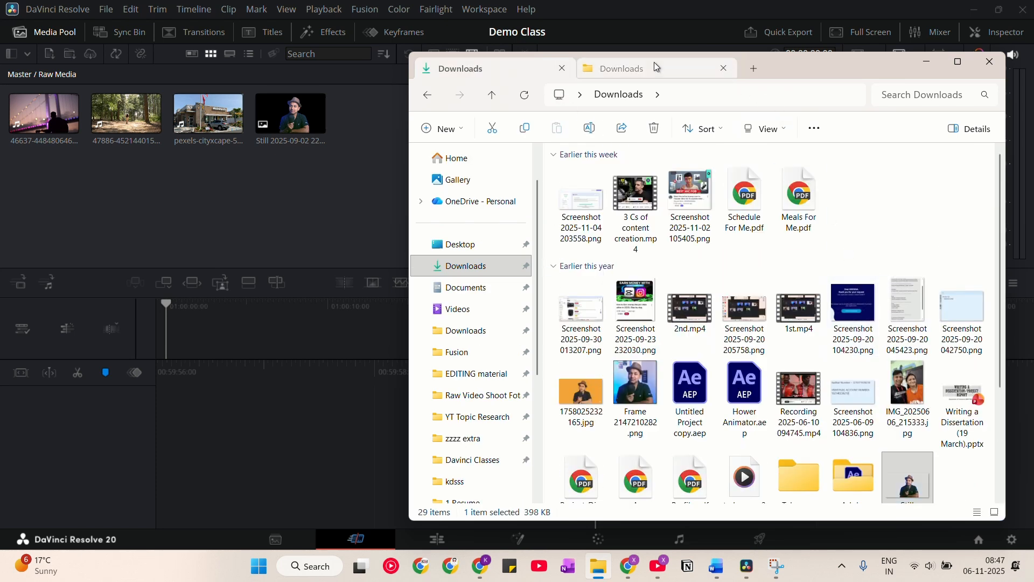
click(654, 63)
click(319, 179)
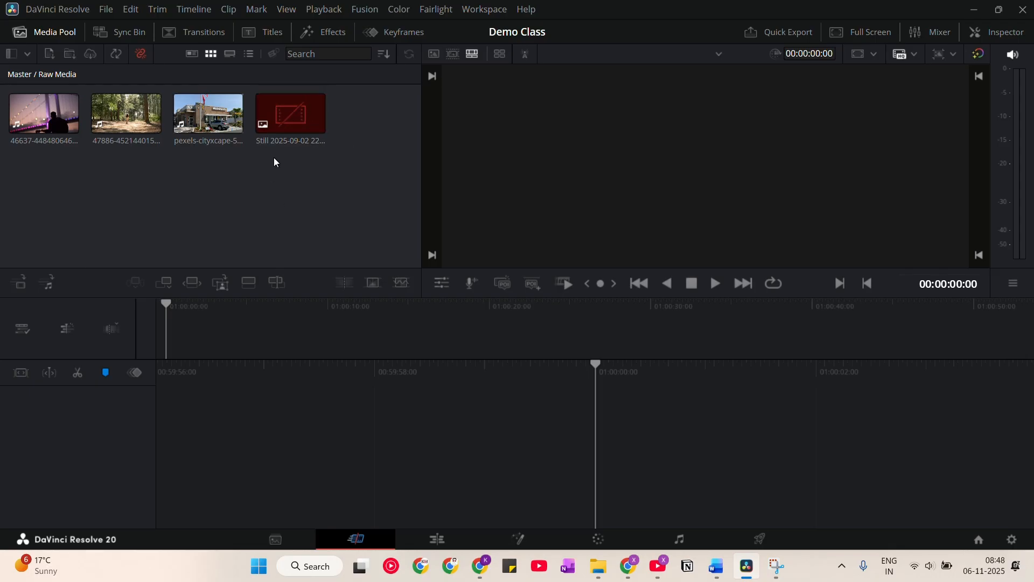
click(599, 566)
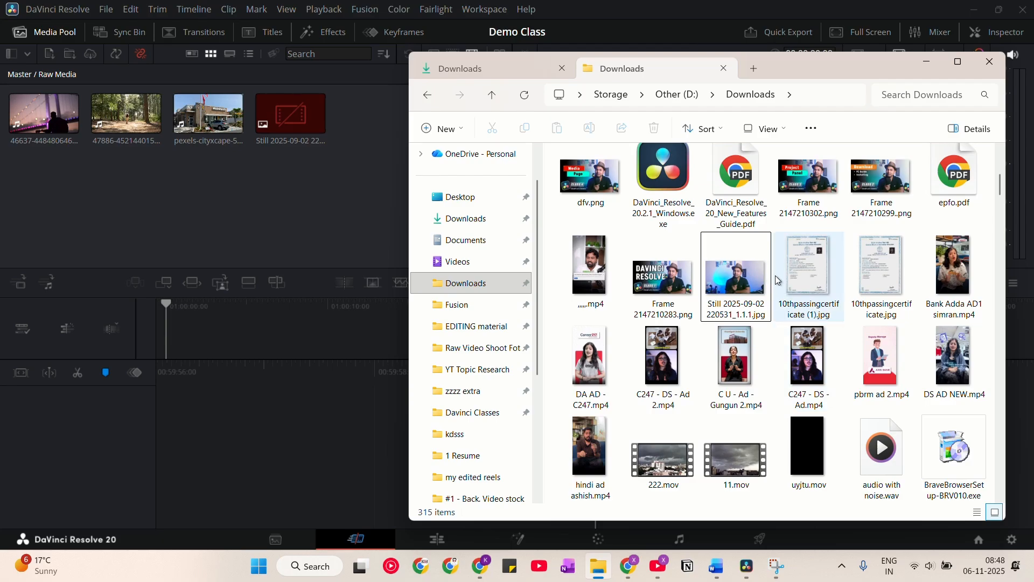
click(263, 217)
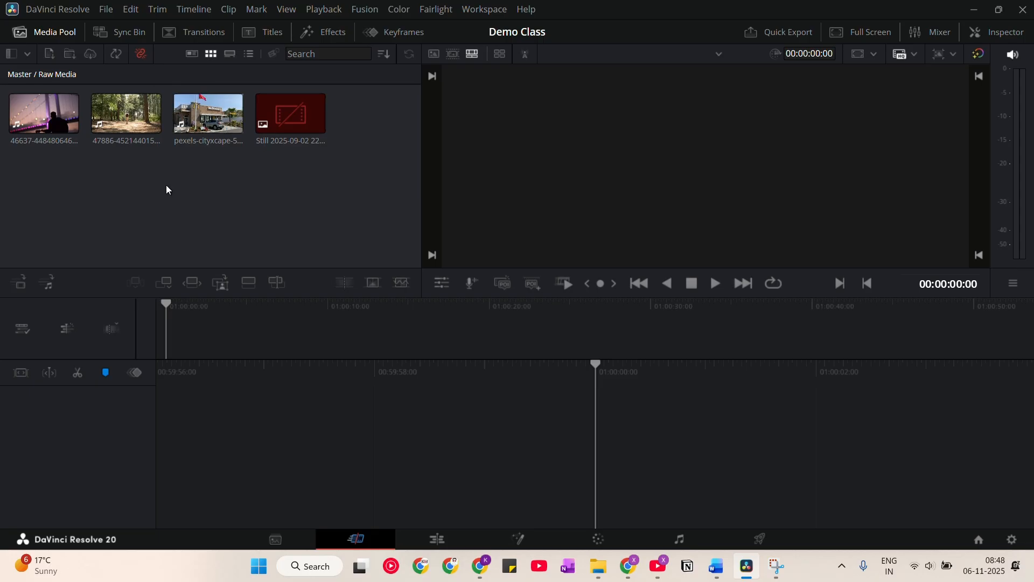
Step: Relink the missing still image to the system Downloads folder, and check the Relink Media window again
click(142, 55)
click(610, 572)
click(509, 71)
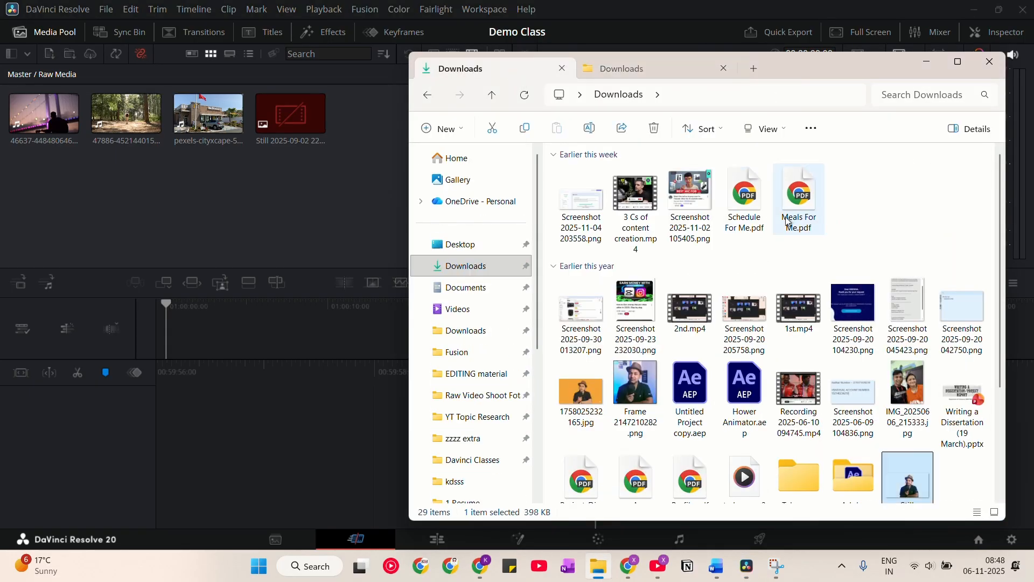
click(364, 176)
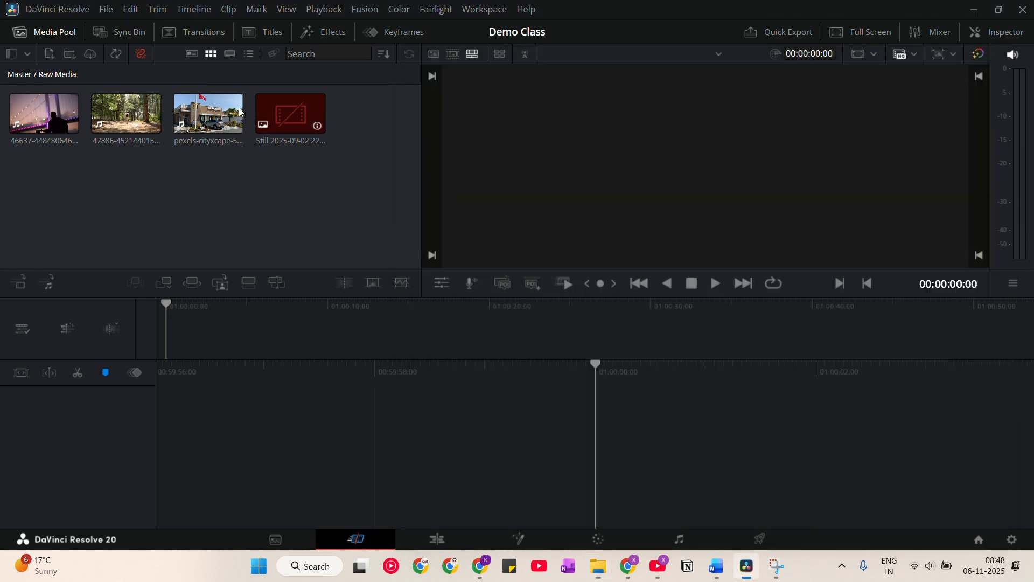
click(141, 54)
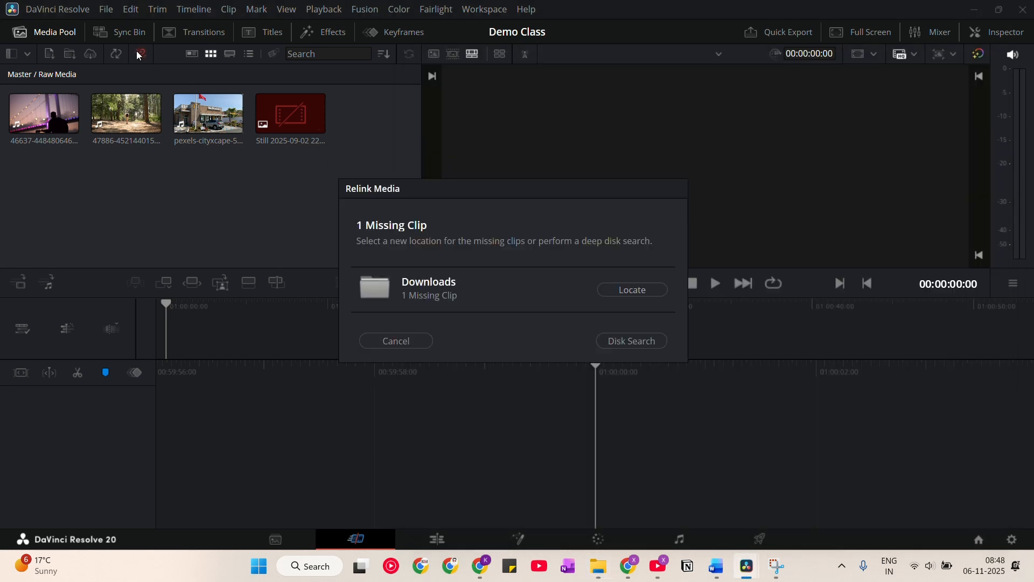
click(634, 291)
click(394, 286)
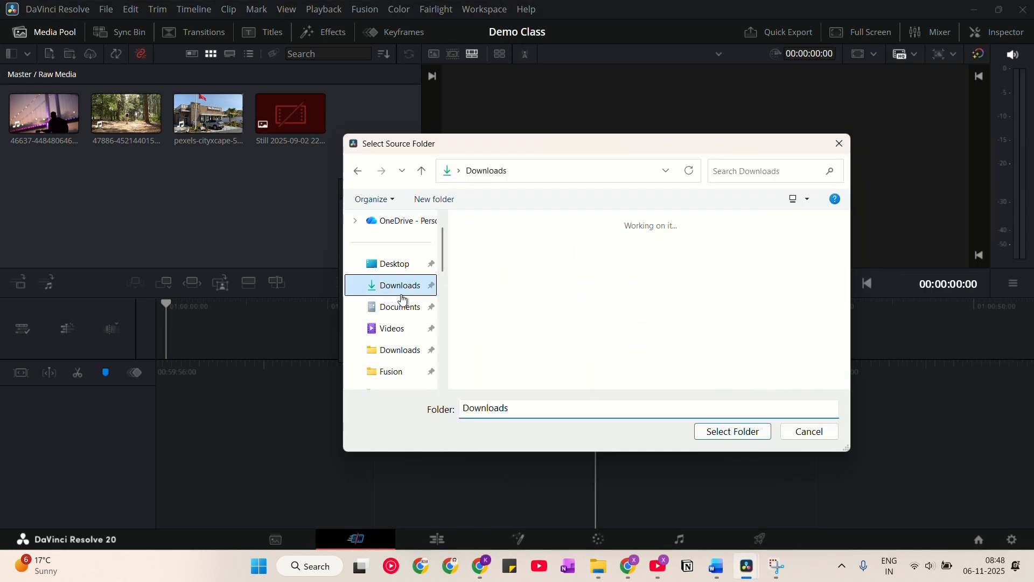
click(712, 431)
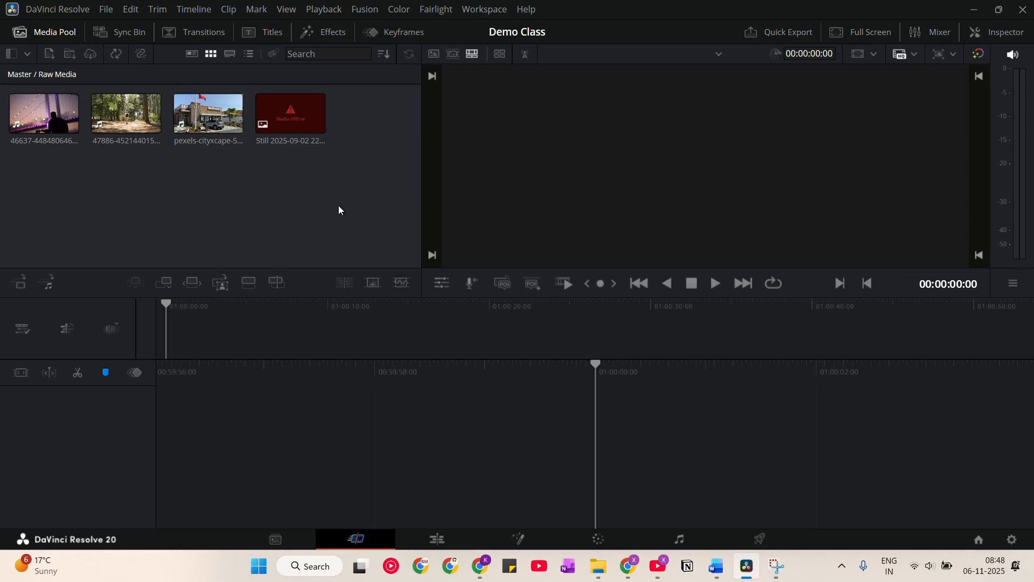
click(144, 54)
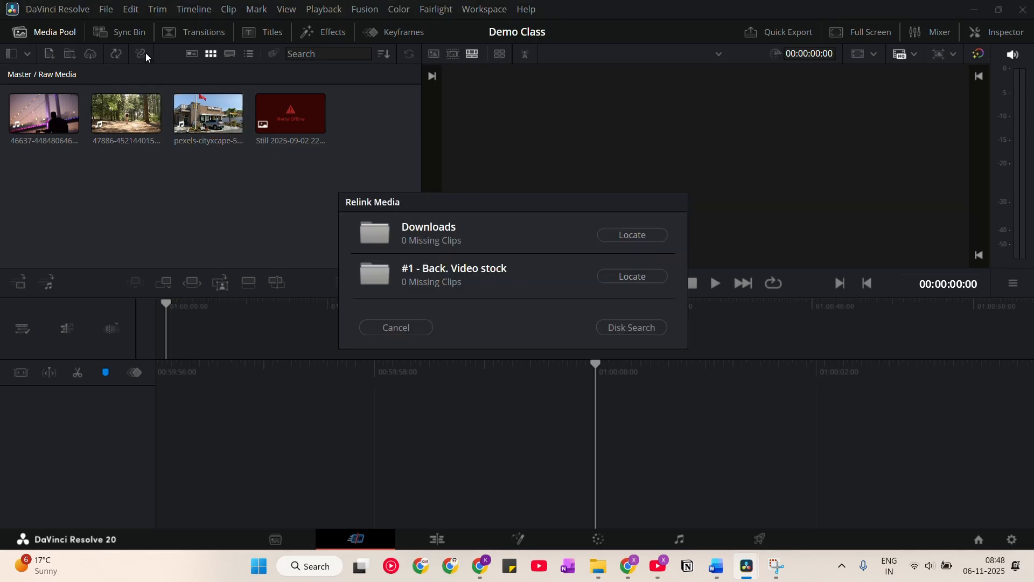
drag(553, 198, 494, 128)
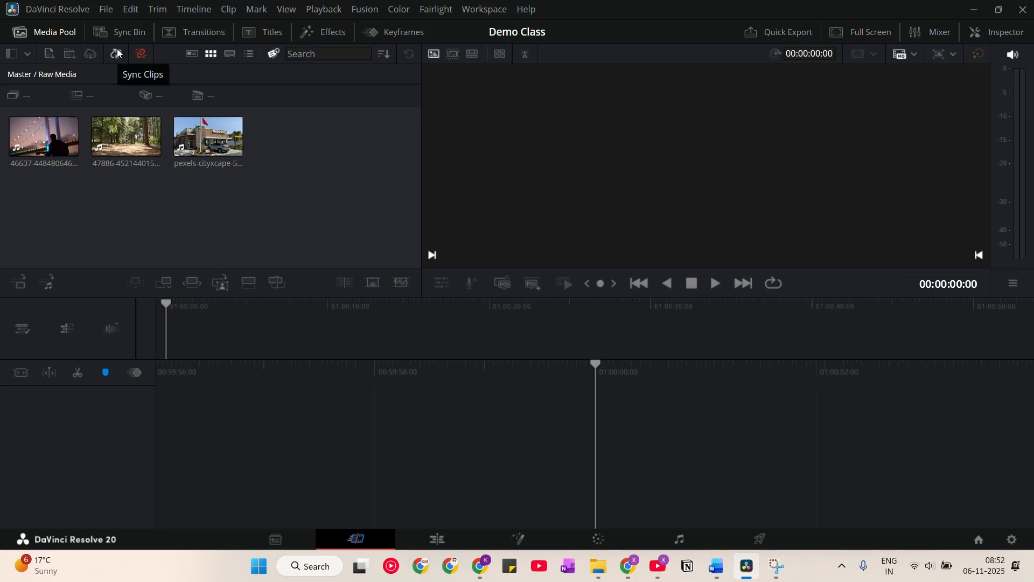
Step: Sync the clips in the Raw Media bin and show them in the sync bin
drag(44, 213, 130, 148)
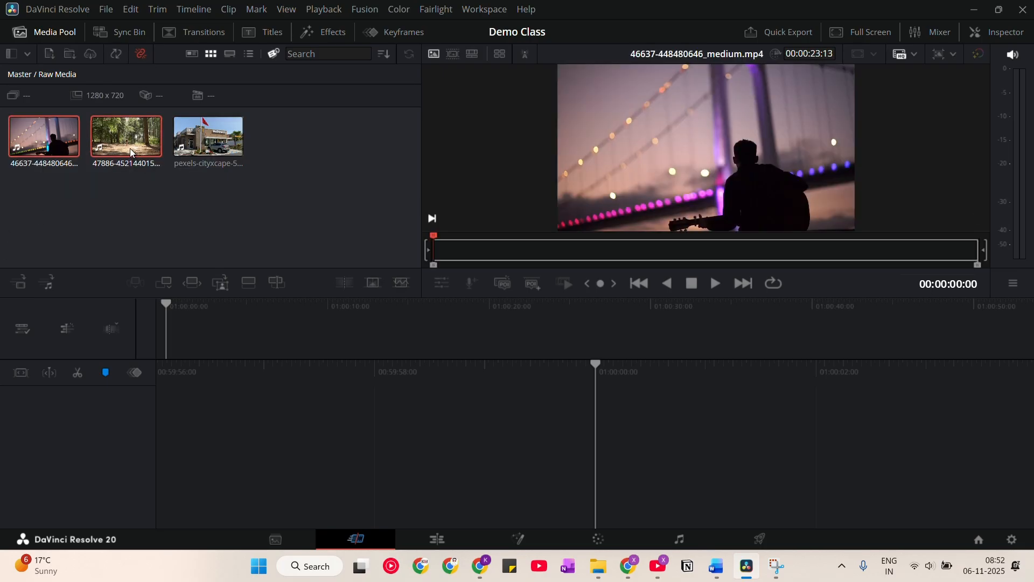
click(110, 57)
drag(266, 285, 613, 289)
click(800, 477)
click(99, 32)
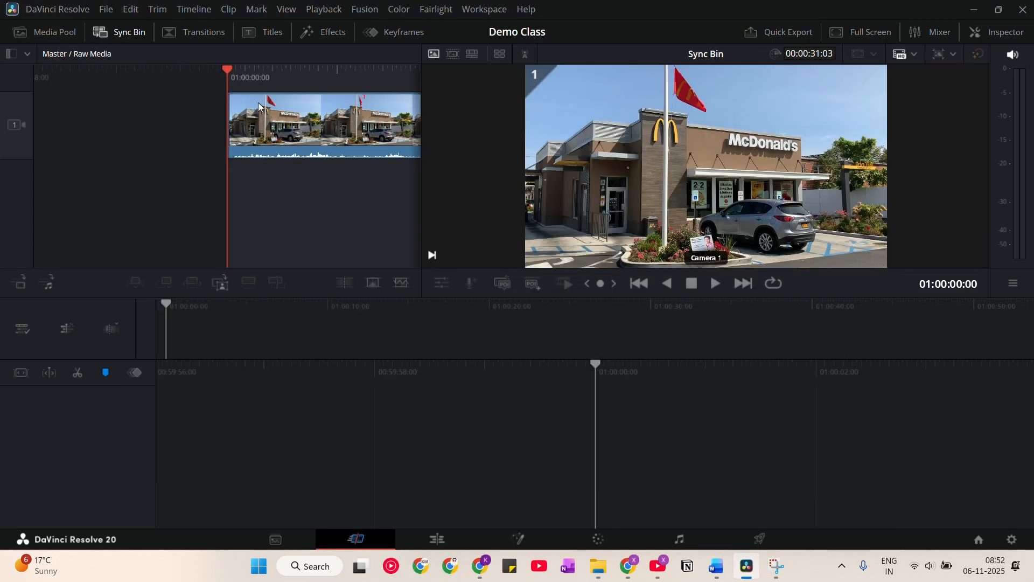
Step: Play and scrub through the synced clips in the sync bin, and return to the media pool
click(259, 107)
key(space)
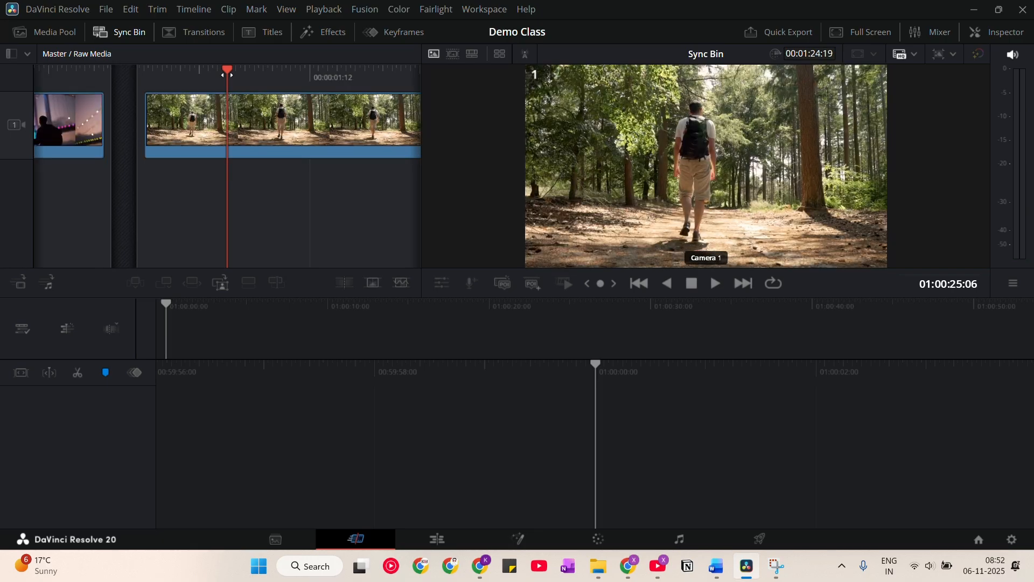
drag(227, 74, 335, 69)
click(305, 105)
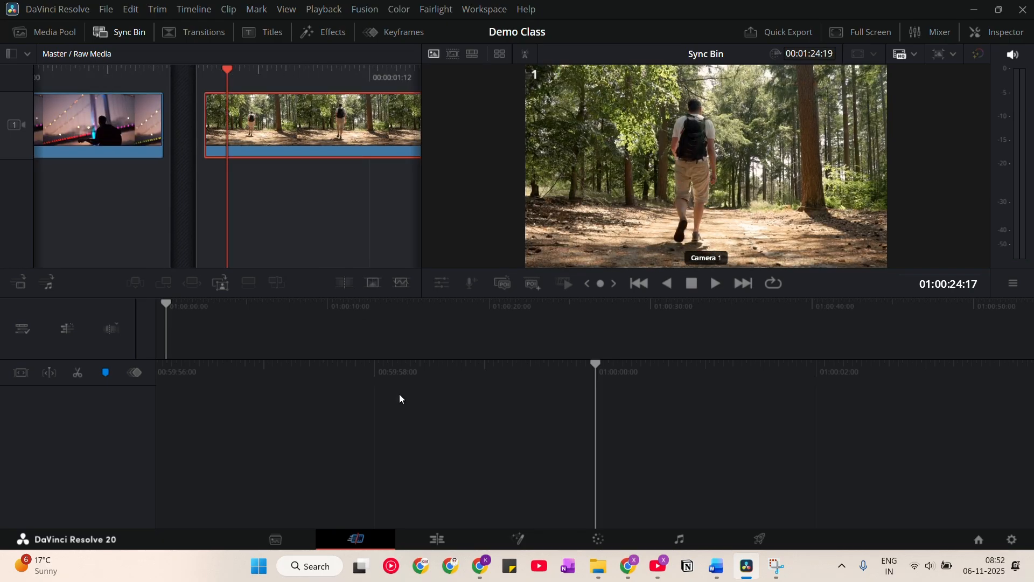
double_click(251, 138)
right_click(247, 136)
click(196, 200)
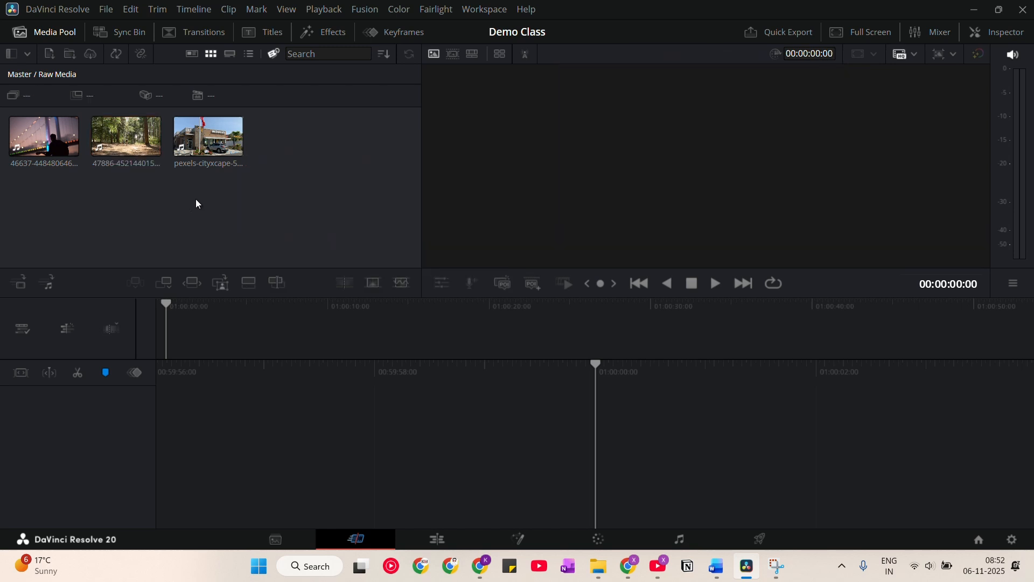
click(120, 56)
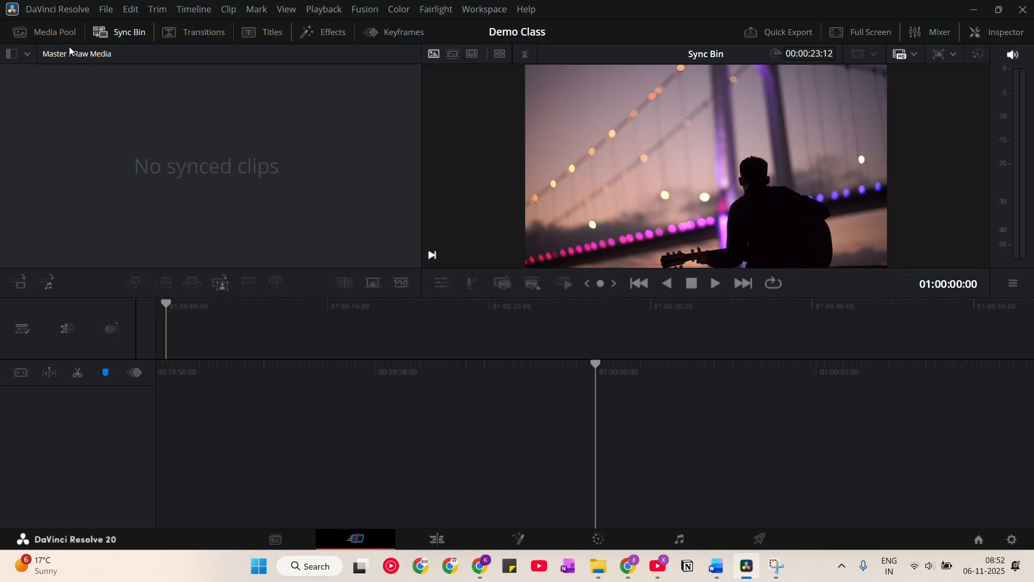
click(64, 33)
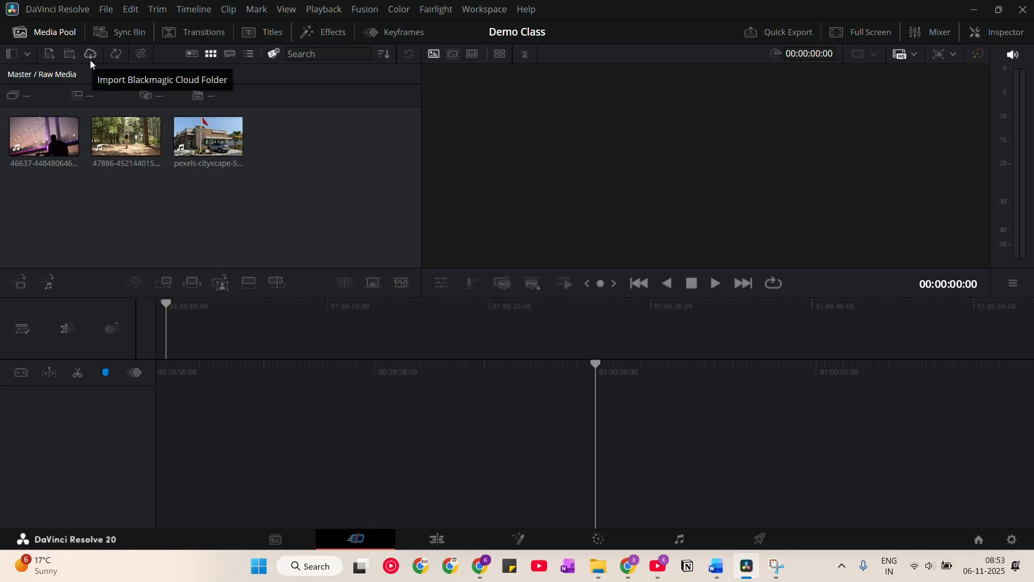
Step: Examine the Import Media and Import Media Folder dialogs and close both without importing anything
click(50, 56)
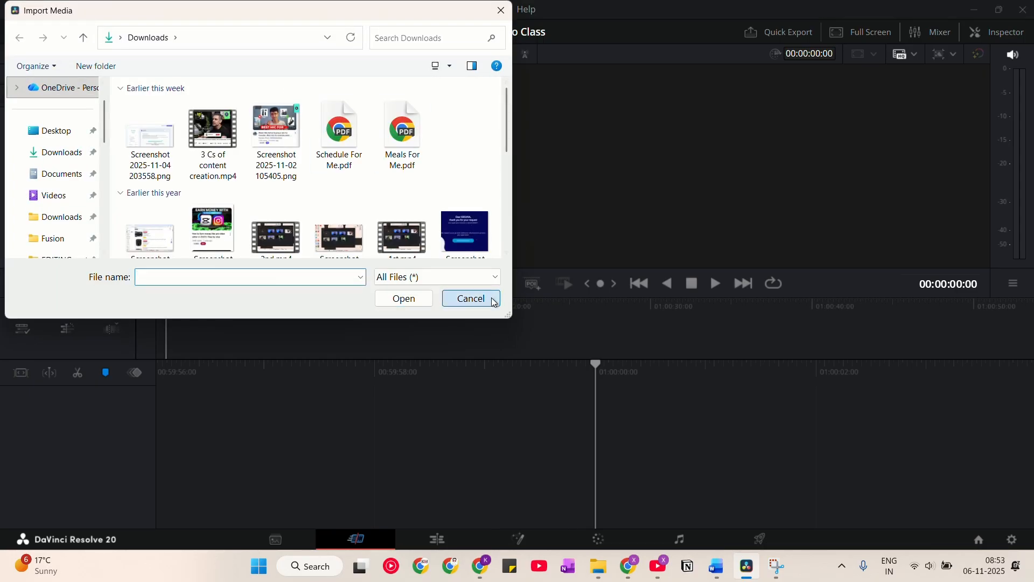
click(470, 298)
click(70, 54)
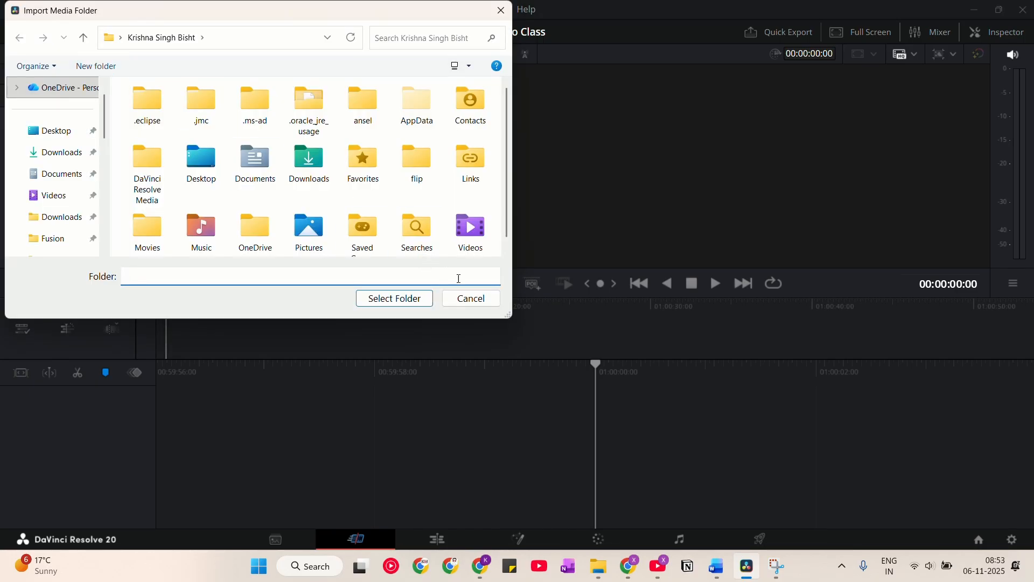
click(469, 298)
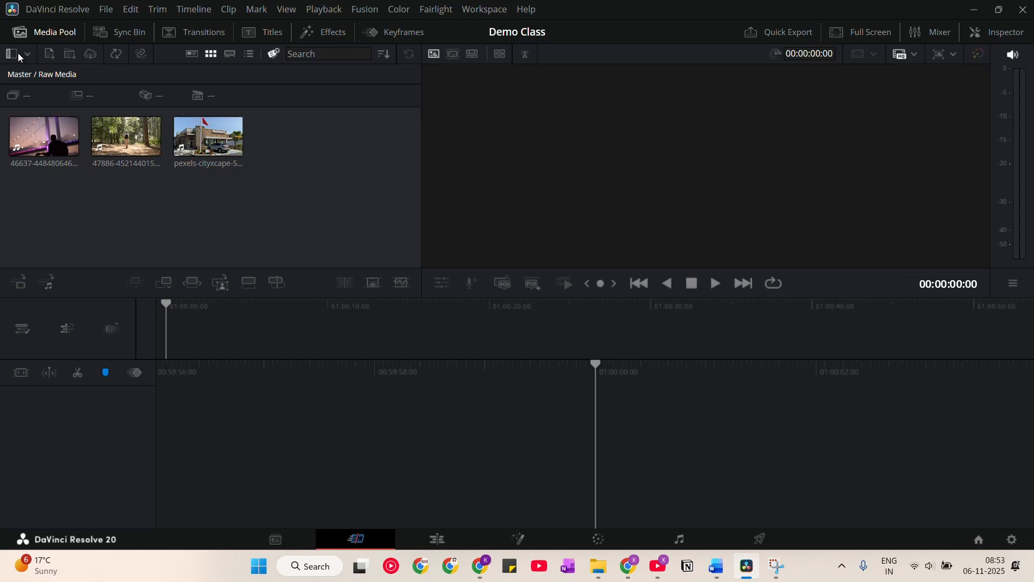
Step: Examine the bin list with the Master and Raw Media bins, keeping the Raw Media clips in view
click(23, 52)
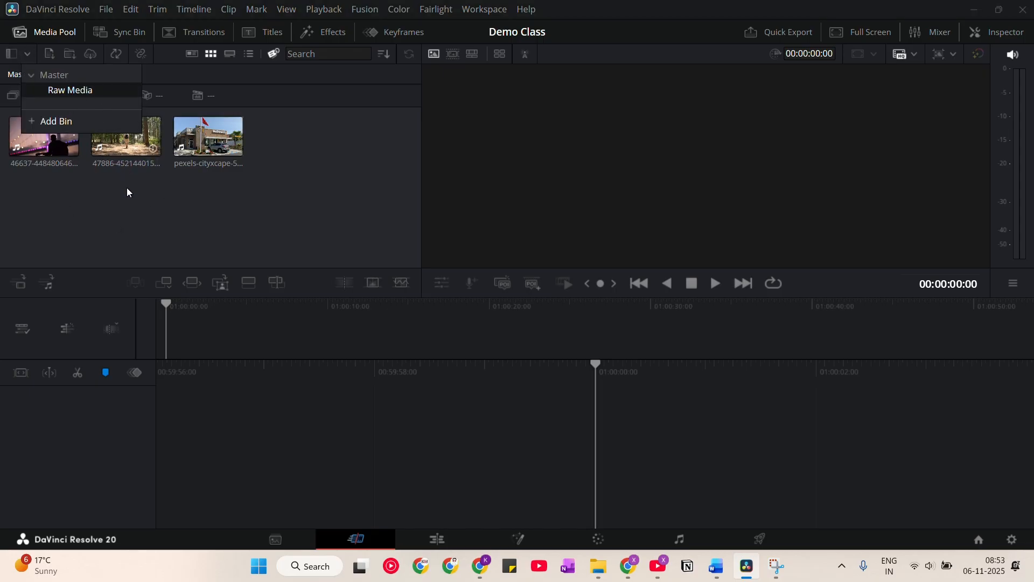
click(127, 187)
click(29, 51)
click(60, 80)
double_click(65, 153)
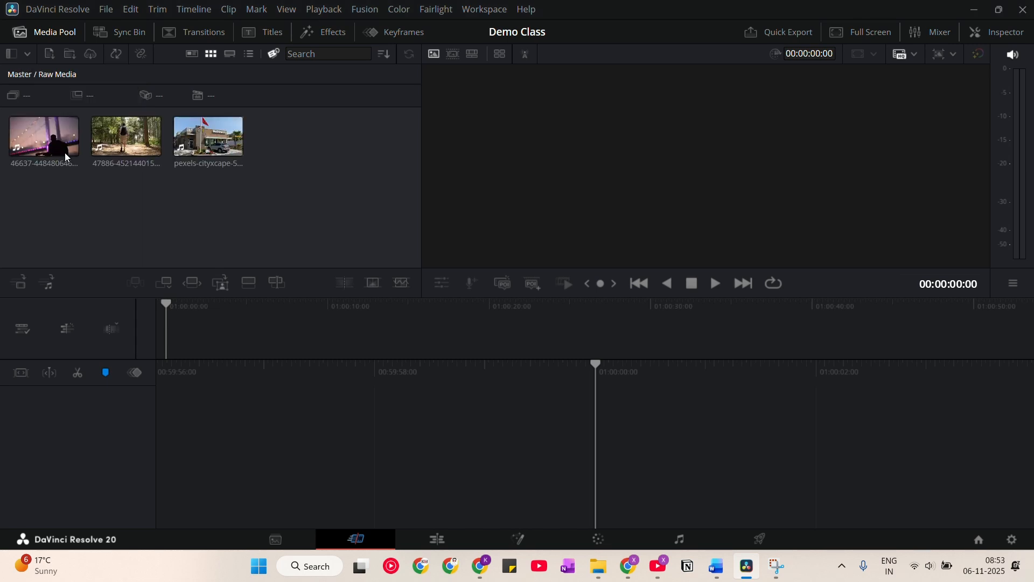
click(24, 50)
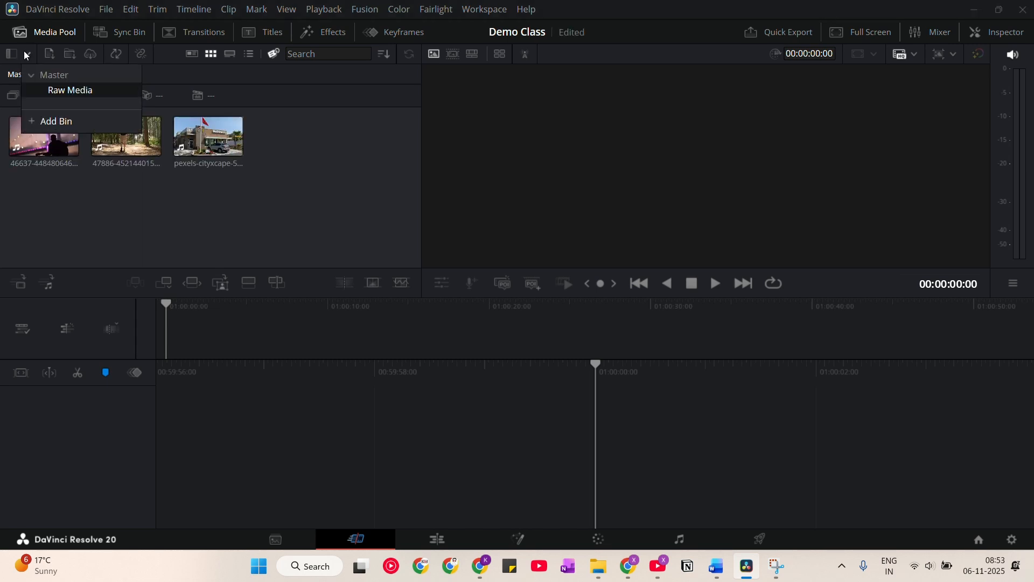
click(223, 204)
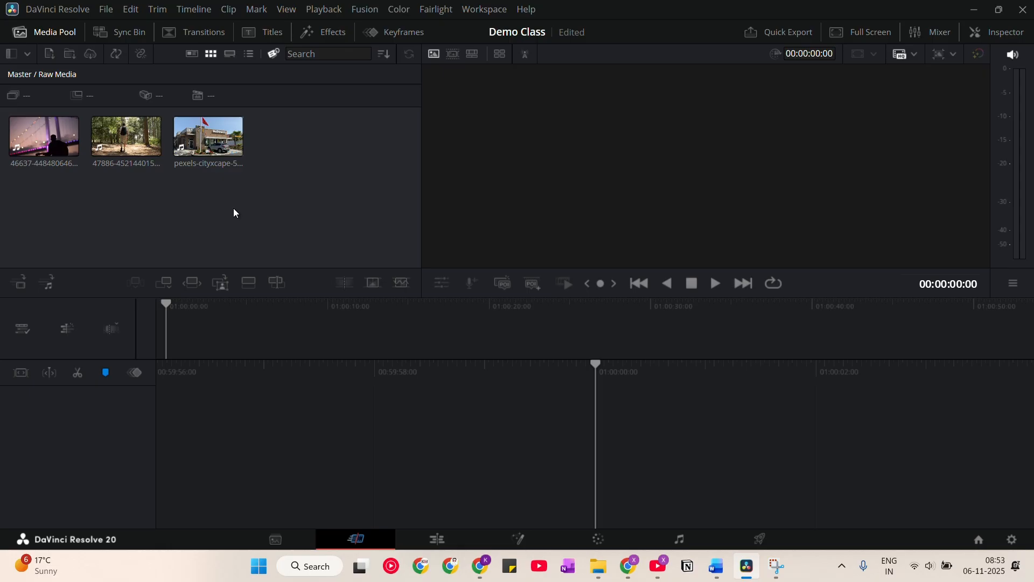
click(125, 37)
click(43, 31)
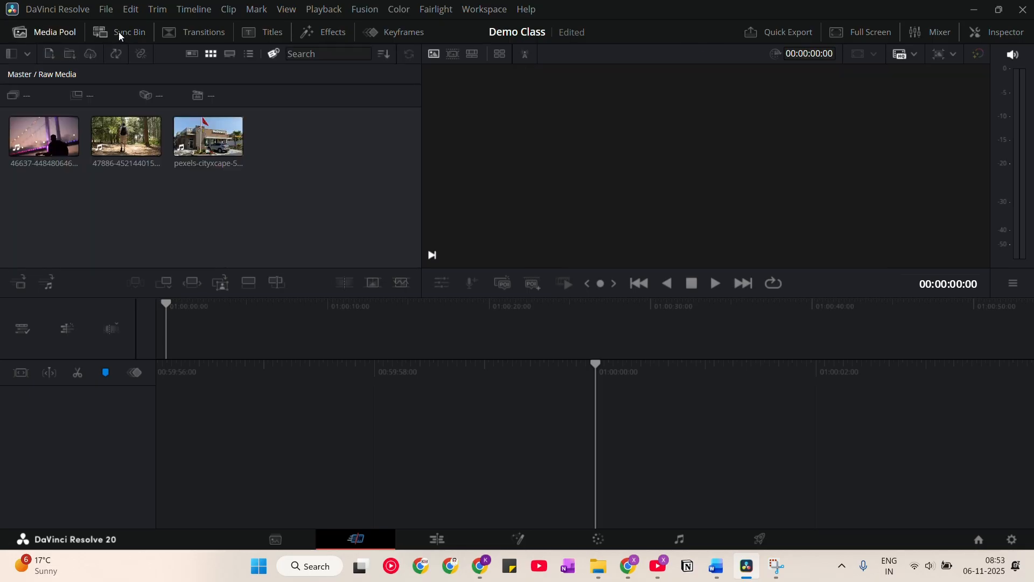
Step: Browse the video transitions, from the Dissolve and Iris categories down to the Wipe category
click(179, 38)
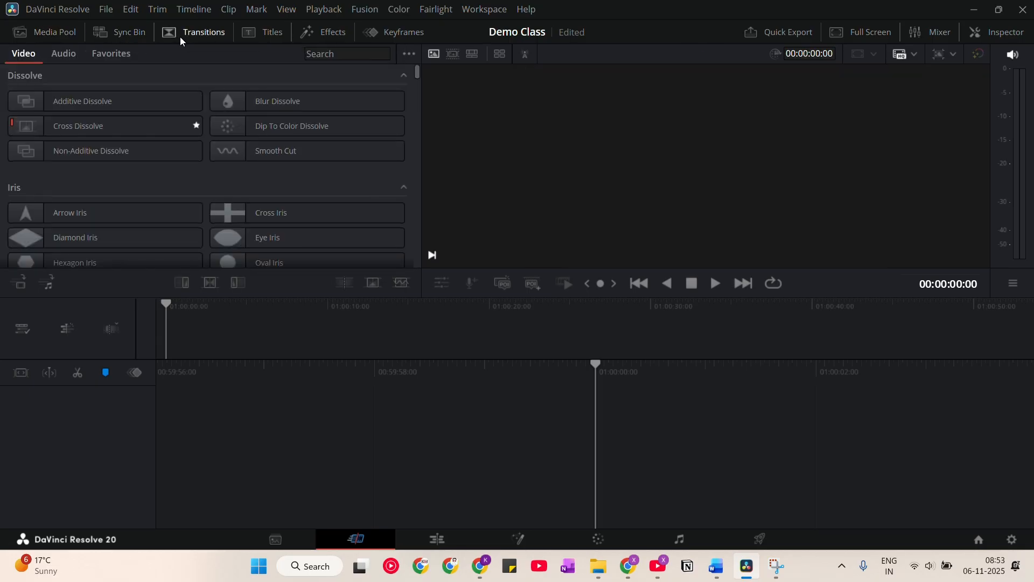
scroll(194, 124, down, 10)
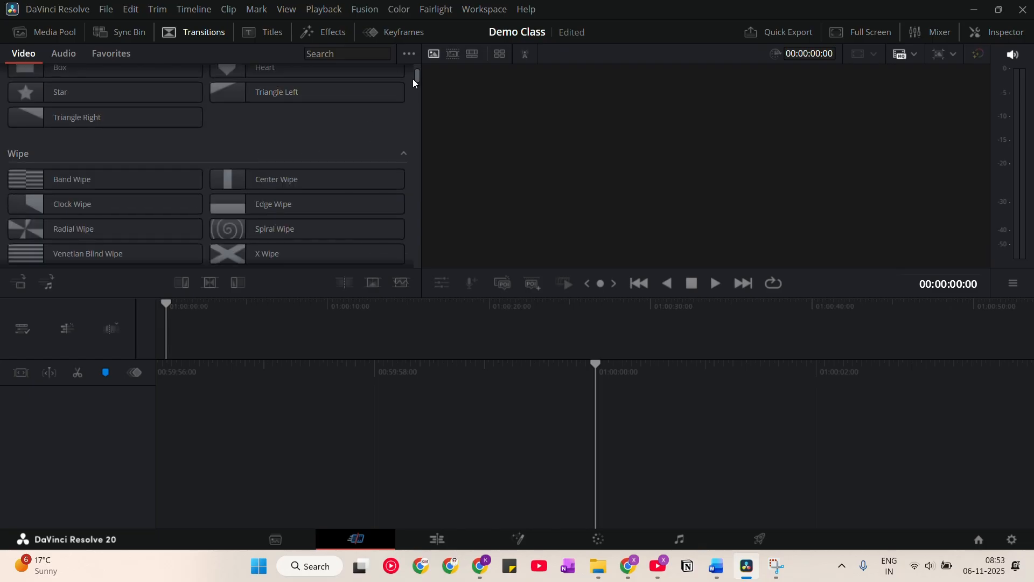
mouse_move(414, 79)
mouse_down()
mouse_move(421, 176)
mouse_move(413, 60)
mouse_up()
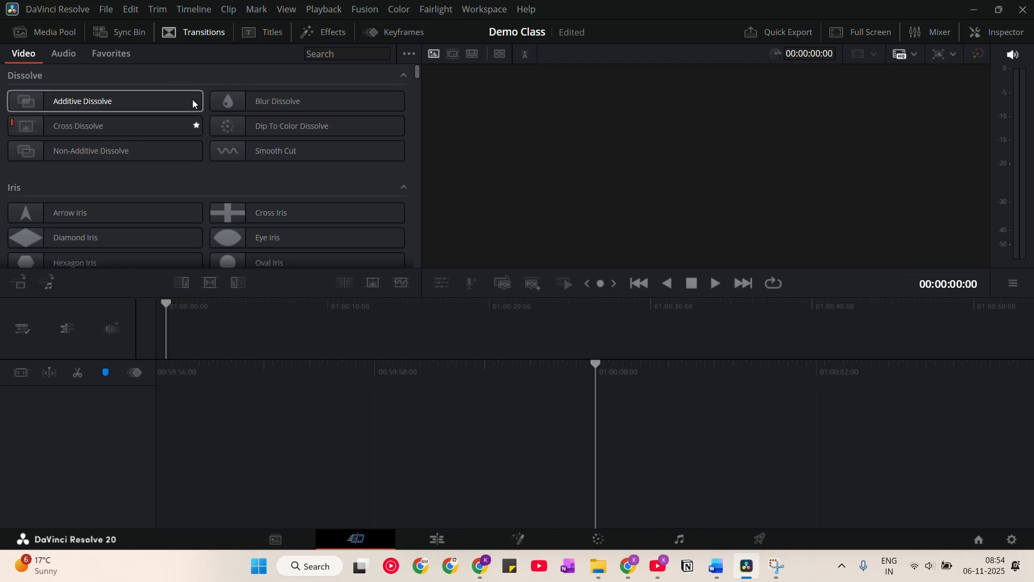
scroll(192, 99, down, 5)
scroll(222, 132, up, 4)
scroll(218, 108, up, 1)
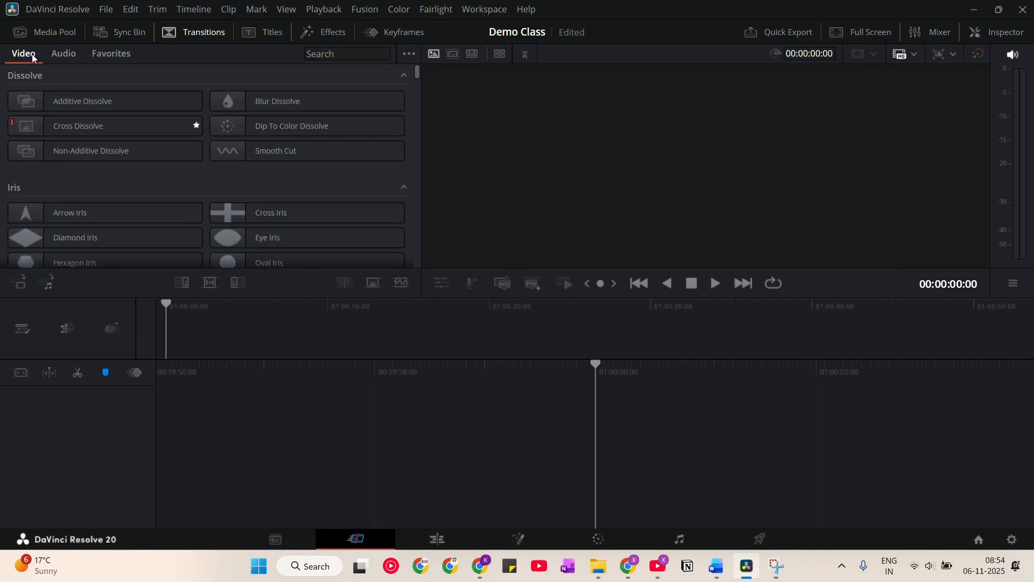
Step: View the audio cross fades and the favorite transitions
click(64, 57)
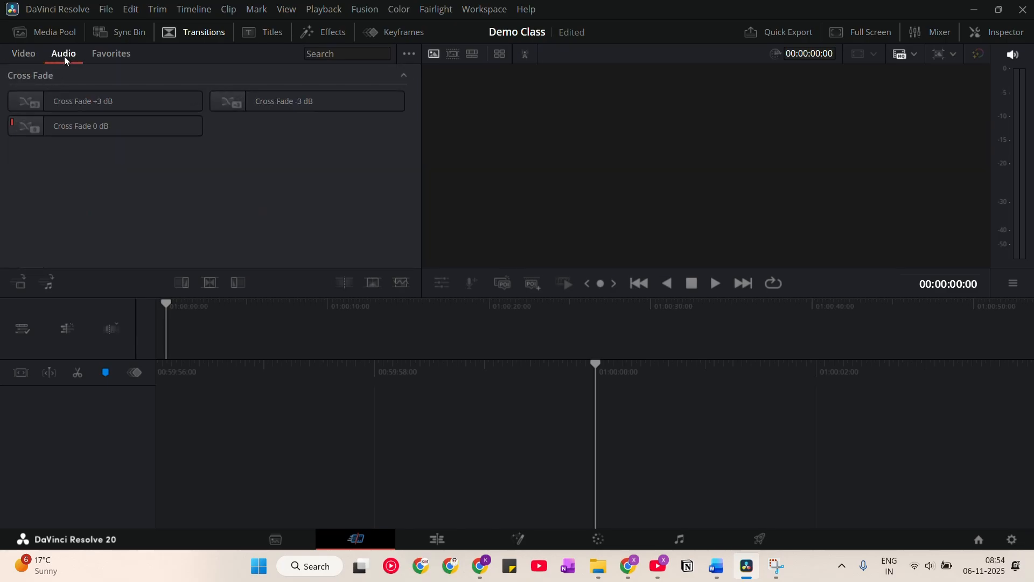
click(119, 62)
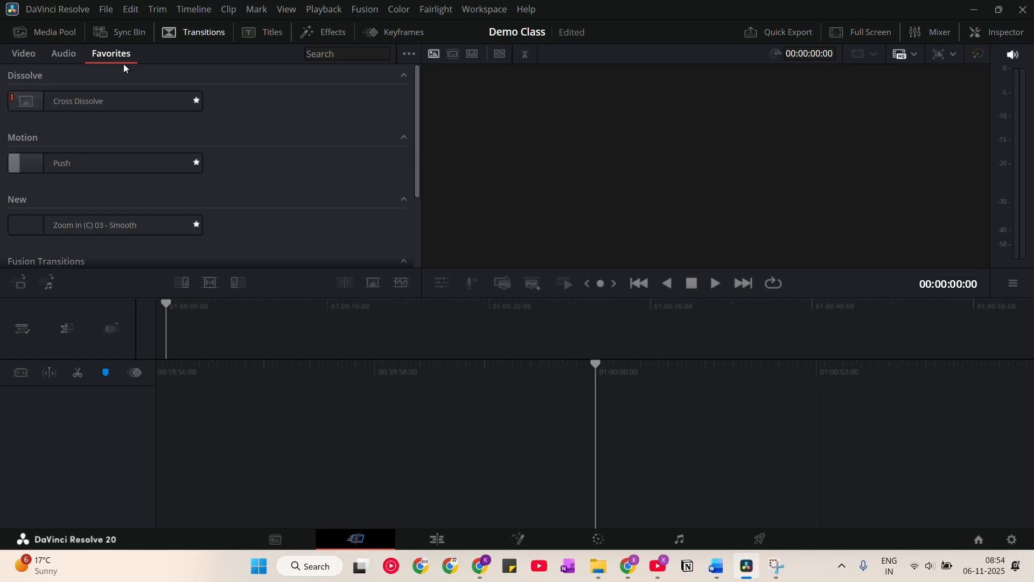
scroll(305, 144, down, 3)
scroll(302, 144, up, 3)
Step: Browse the full titles library, including the Fusion Titles
click(268, 40)
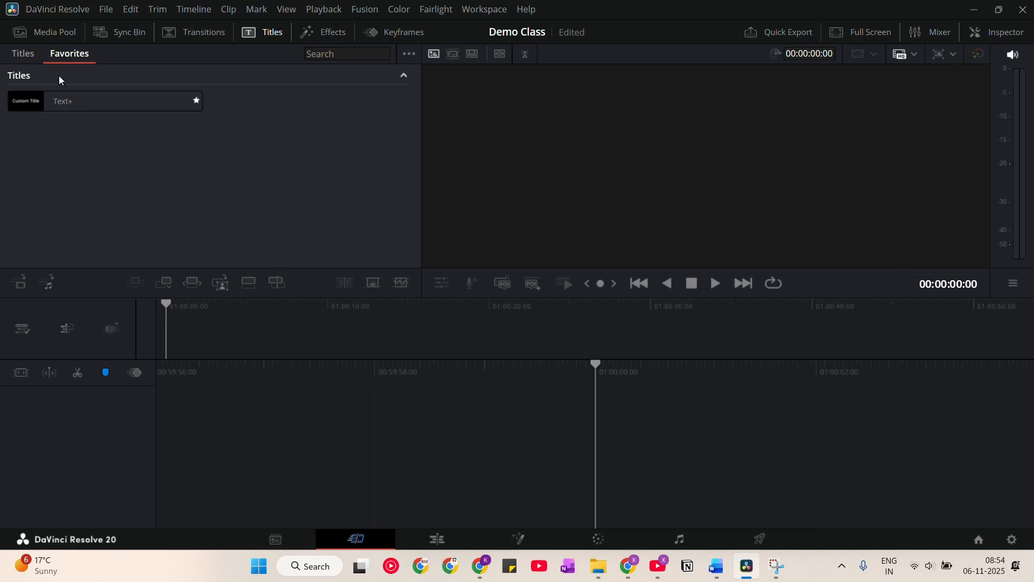
click(24, 53)
scroll(162, 144, down, 10)
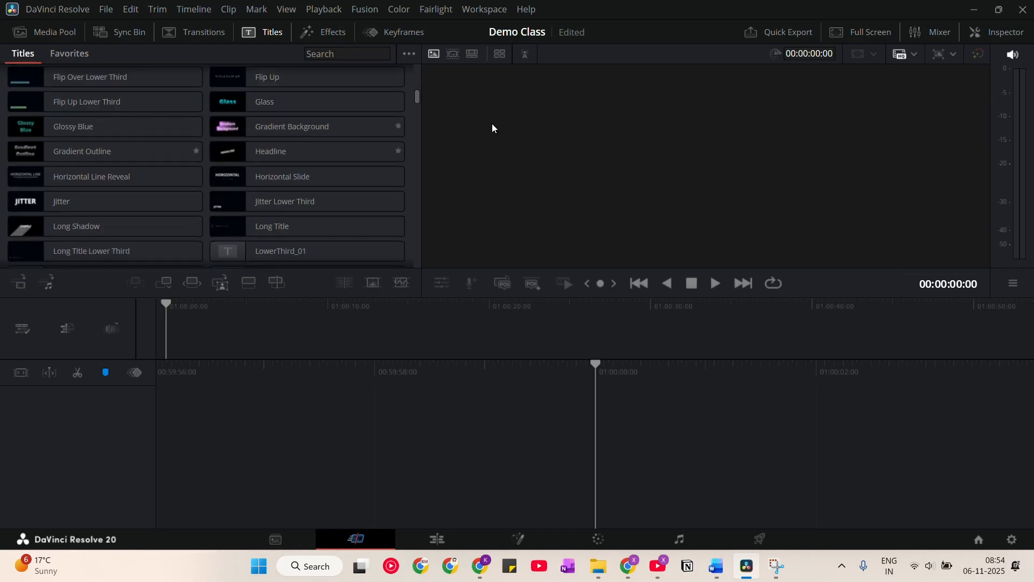
mouse_move(419, 98)
mouse_down()
mouse_move(424, 208)
mouse_move(437, 239)
mouse_move(433, 102)
mouse_up()
scroll(368, 150, down, 8)
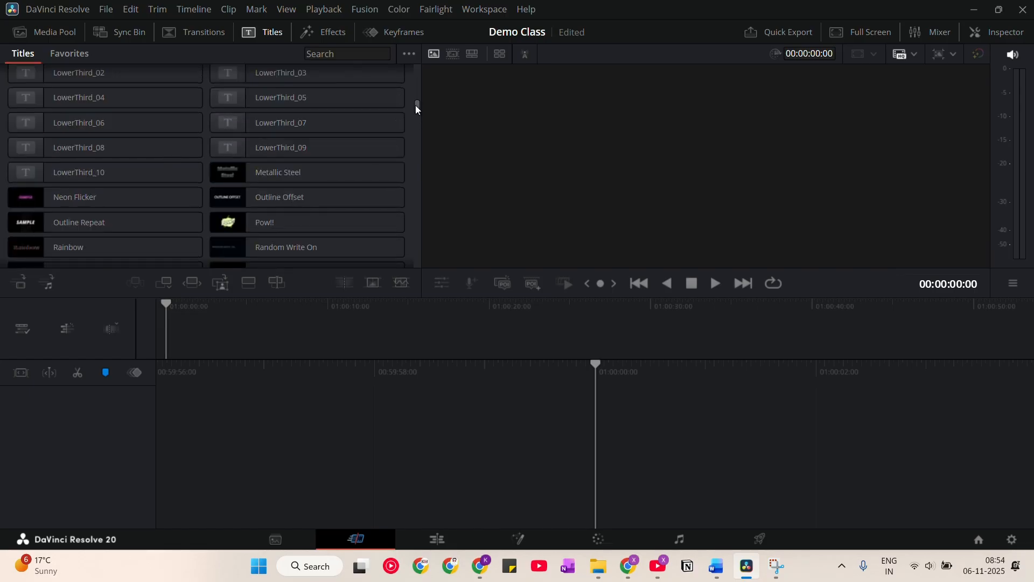
drag(415, 106, 430, 179)
scroll(385, 172, up, 10)
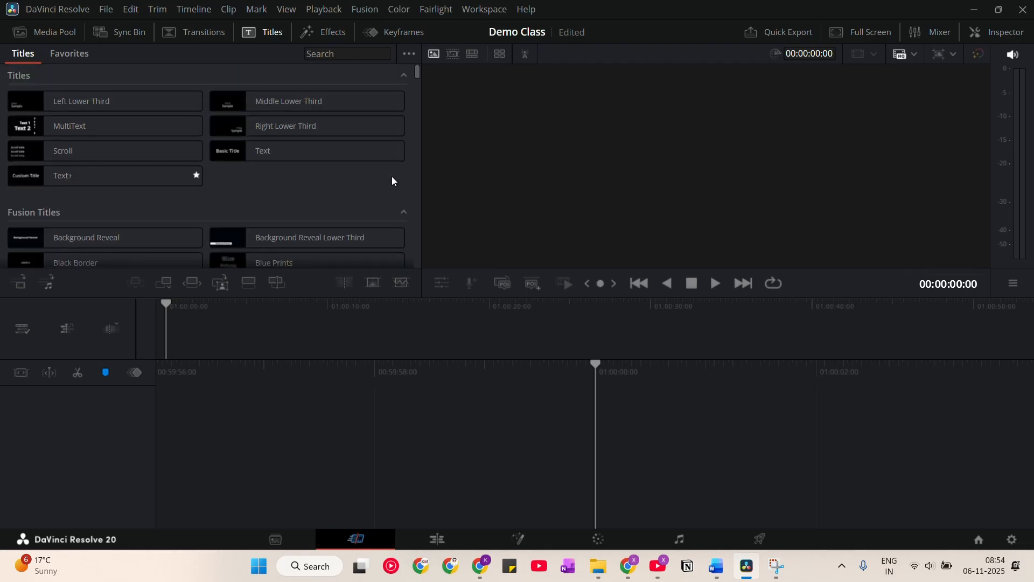
Step: Browse the video effects library, from the Fusion Effects down to the Resolve FX Stylize and Temporal categories
click(325, 34)
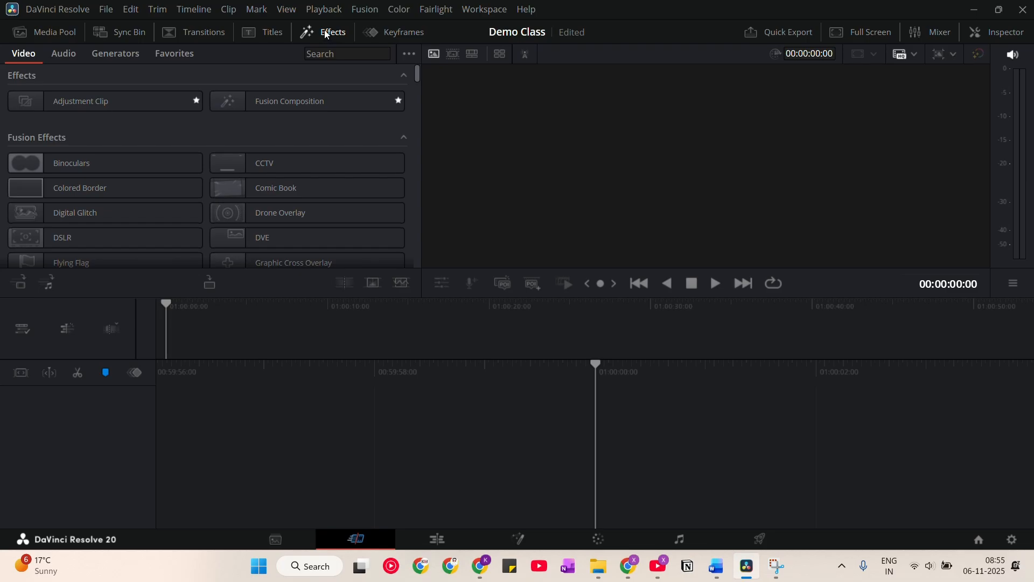
scroll(292, 170, down, 15)
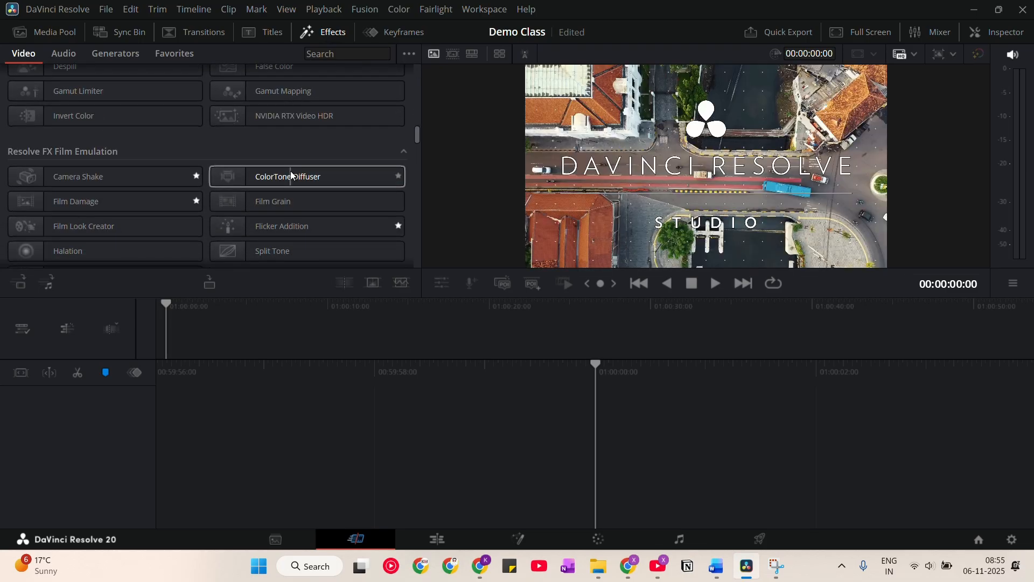
scroll(291, 179, down, 12)
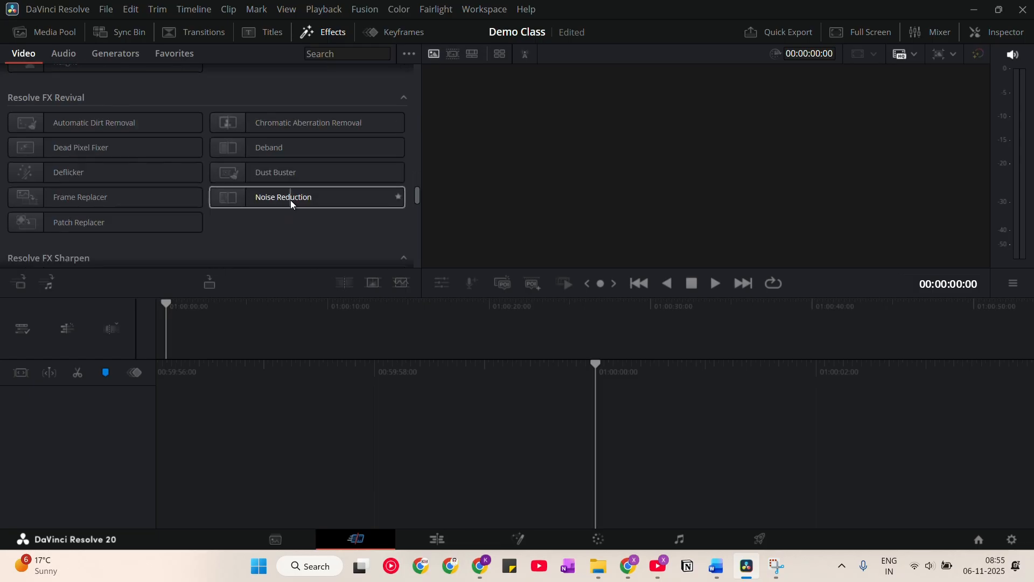
scroll(288, 202, down, 5)
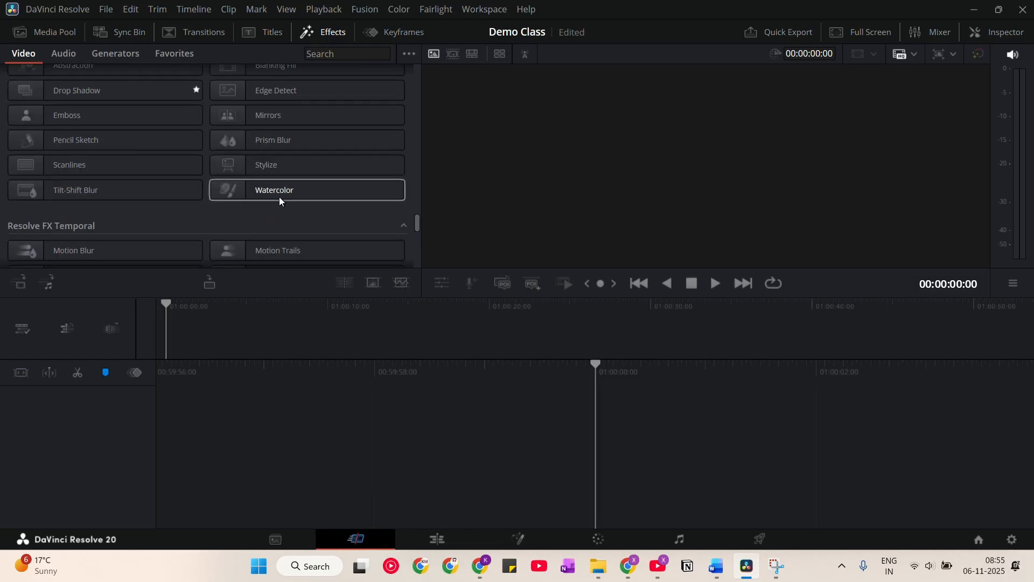
Step: View the Keyframes editor, compare it with the Edit page, and return to the Cut page
click(376, 31)
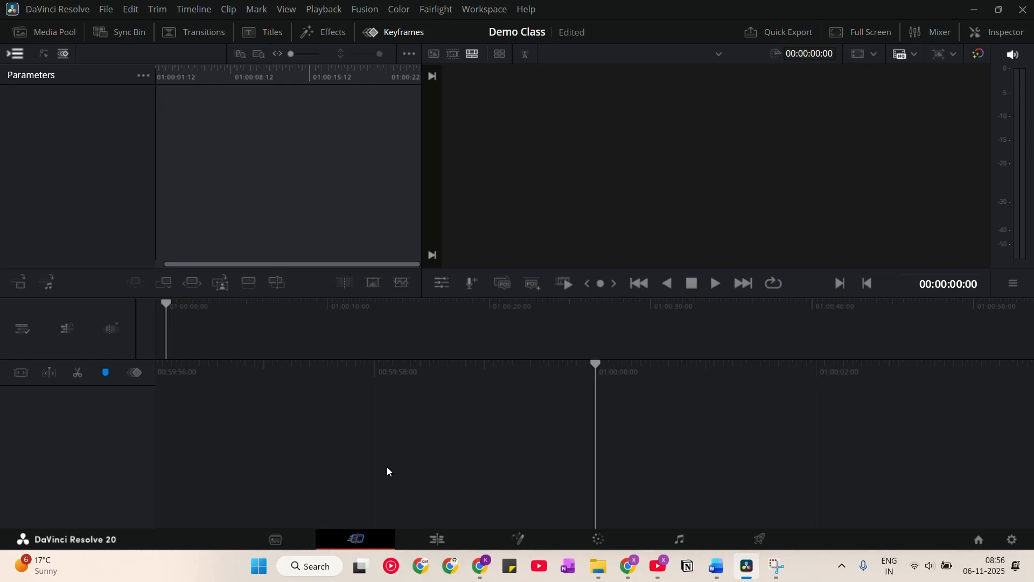
click(424, 528)
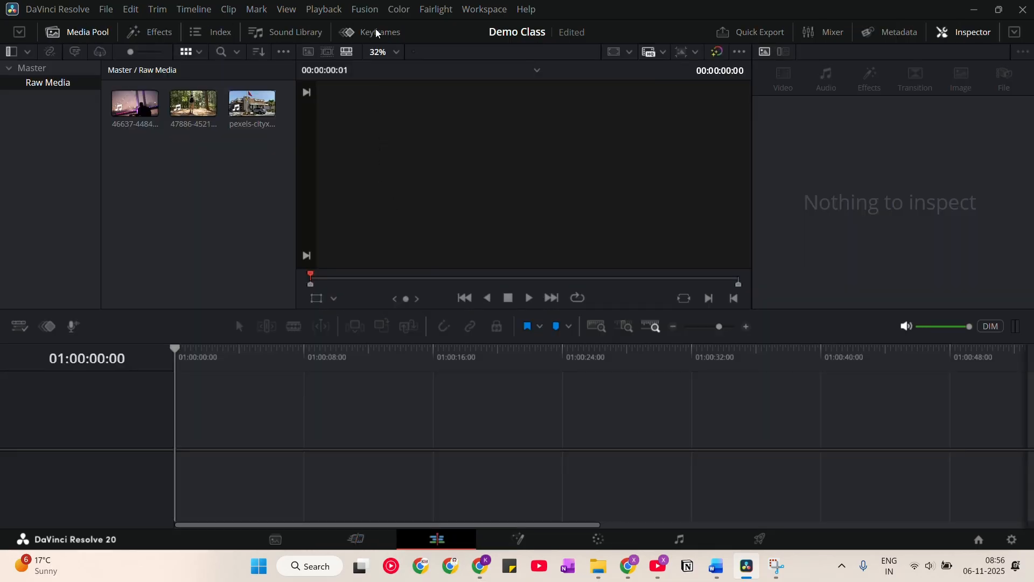
click(355, 538)
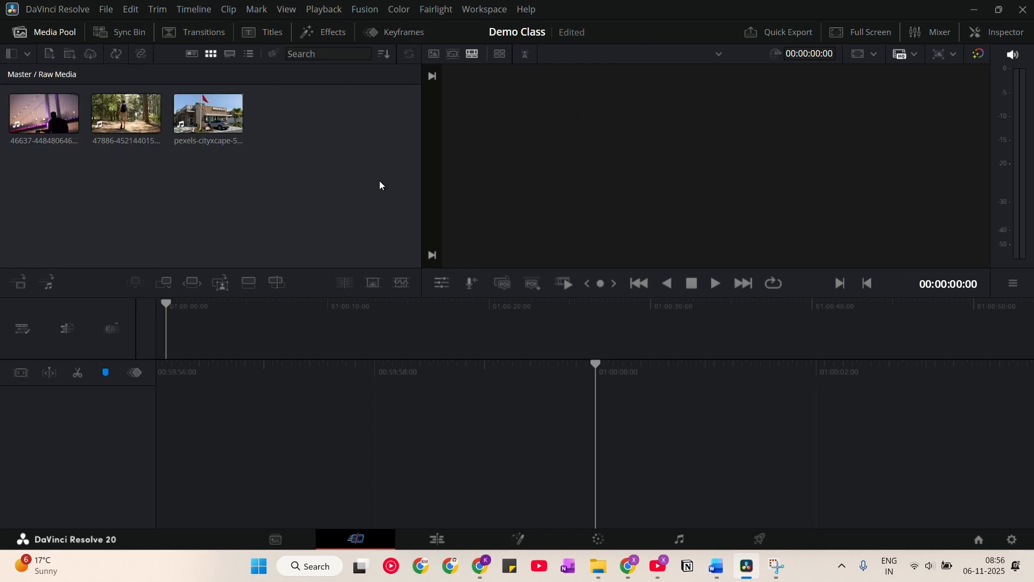
Step: Preview the guitarist, forest and McDonald's clips from Raw Media, skimming through each in the source viewer
click(35, 126)
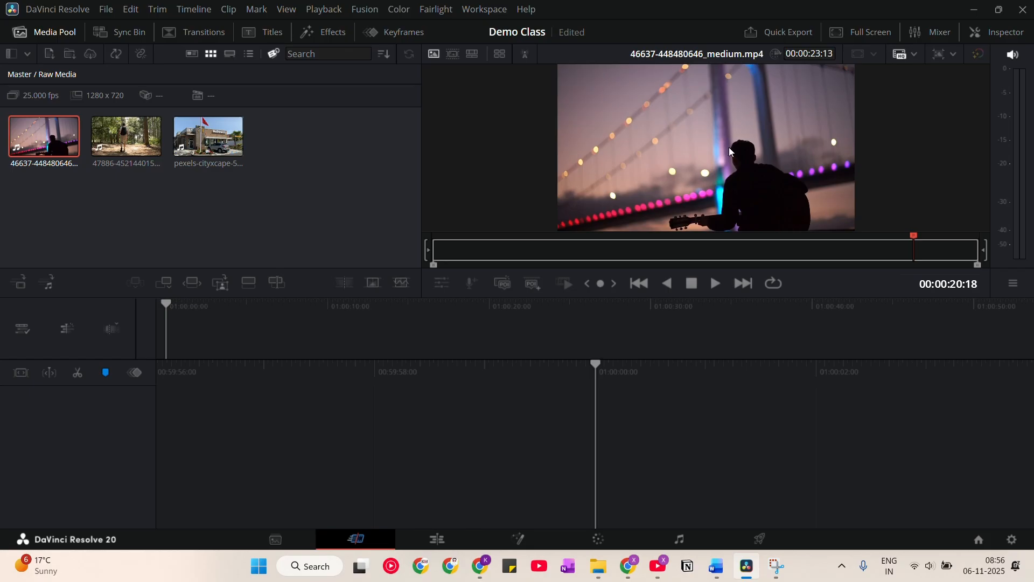
drag(441, 251, 898, 263)
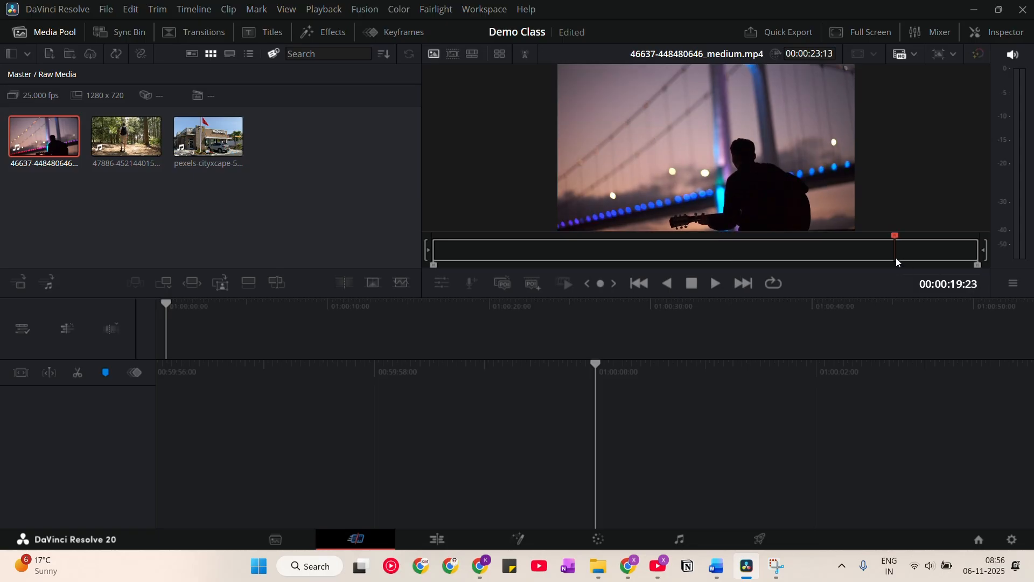
click(126, 136)
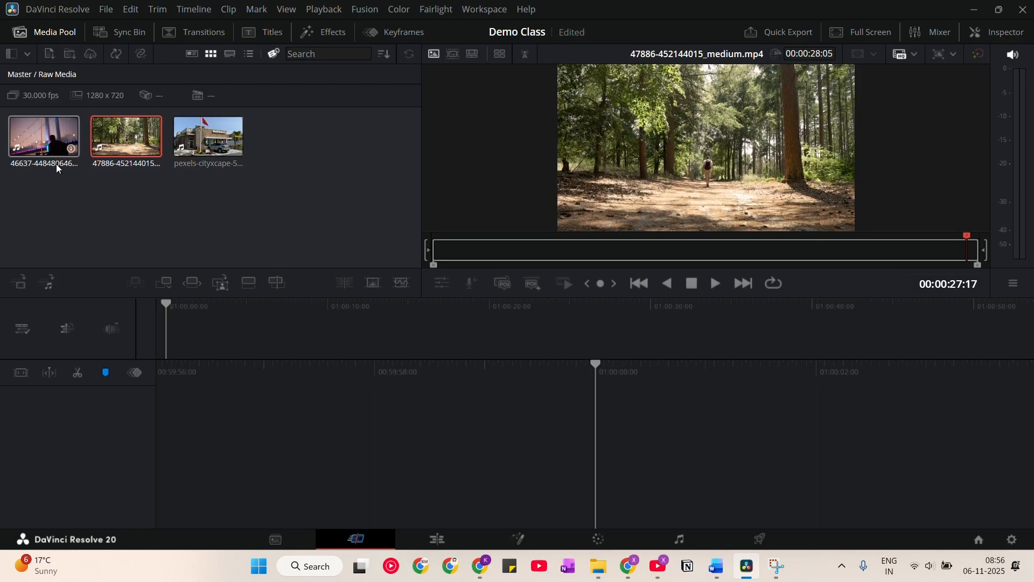
drag(461, 257, 490, 257)
click(207, 125)
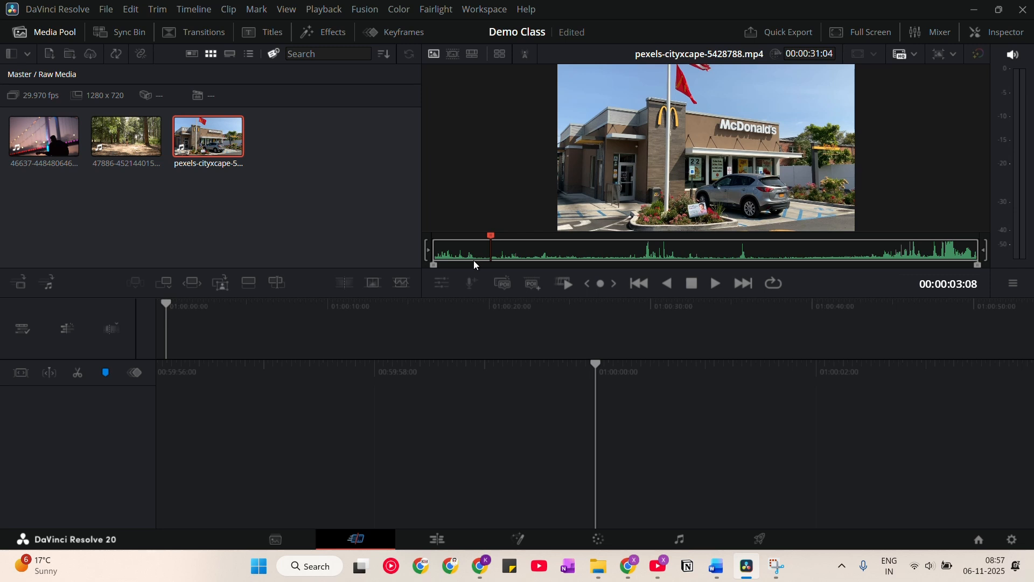
drag(474, 261, 930, 322)
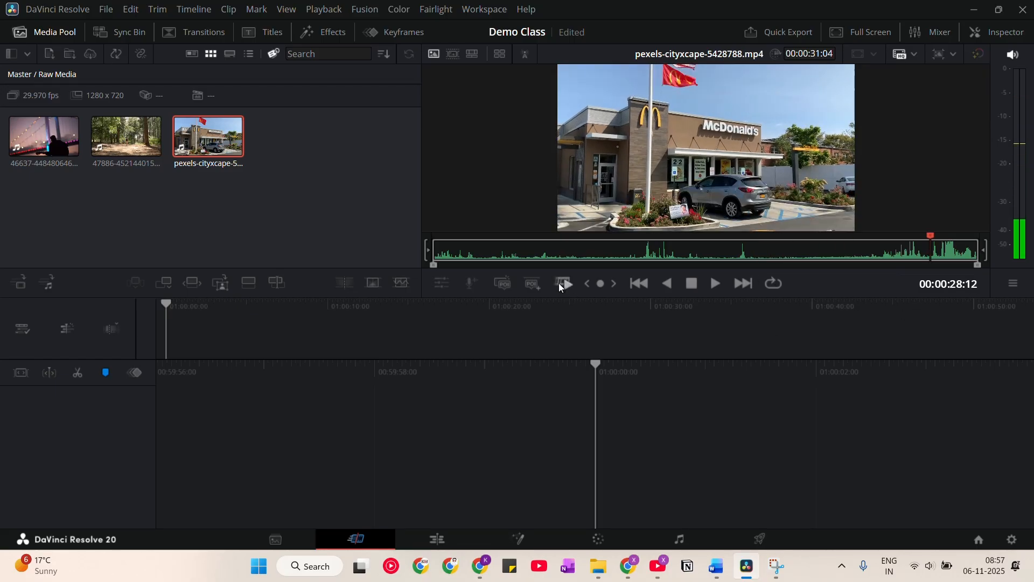
Step: Mark an in and out range of 00:00:06:05 on the pexels-cityxcape clip, ending at 00:00:10:19
drag(538, 254, 511, 253)
key(i)
click(619, 254)
key(o)
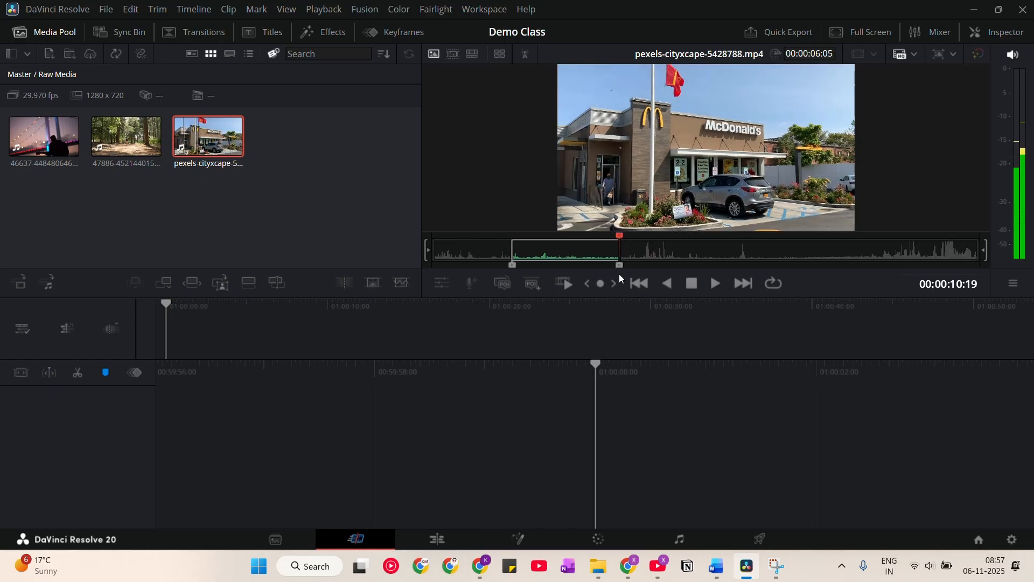
Step: Undo the last two edits and reselect the pexels-cityxcape clip in the Raw Media bin
key(ctrl+z)
key(ctrl+z)
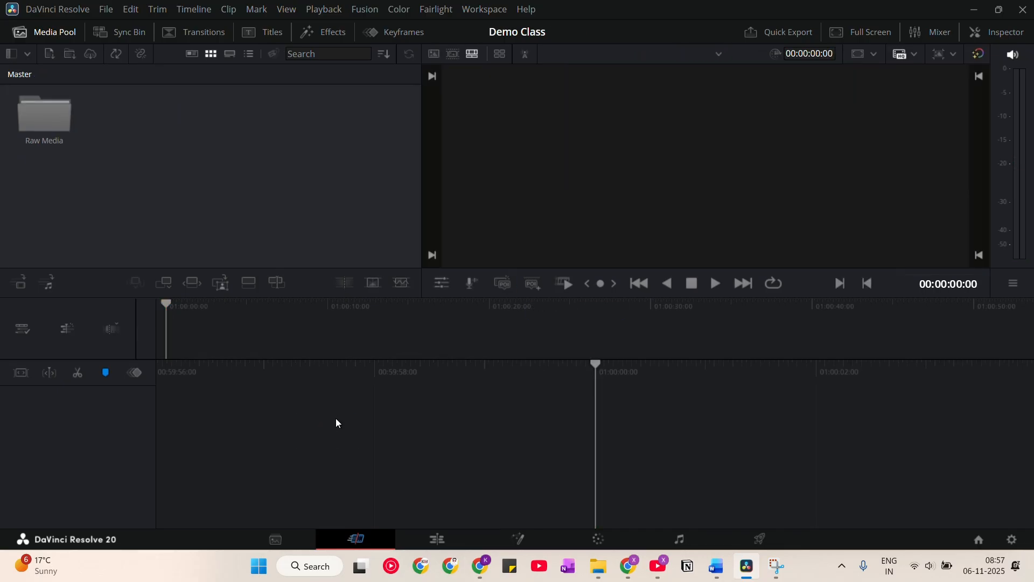
double_click(37, 128)
click(192, 125)
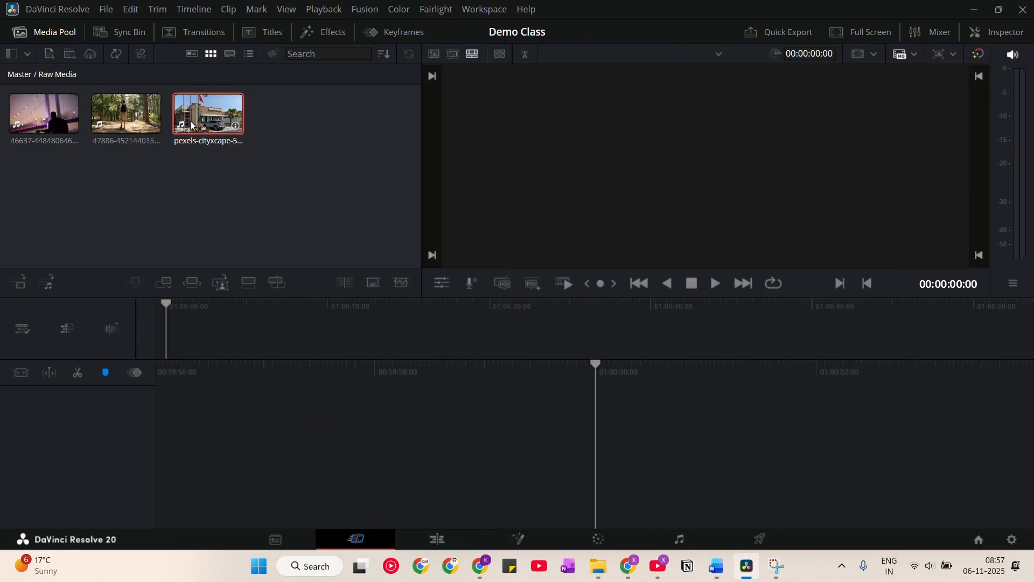
drag(191, 125, 839, 115)
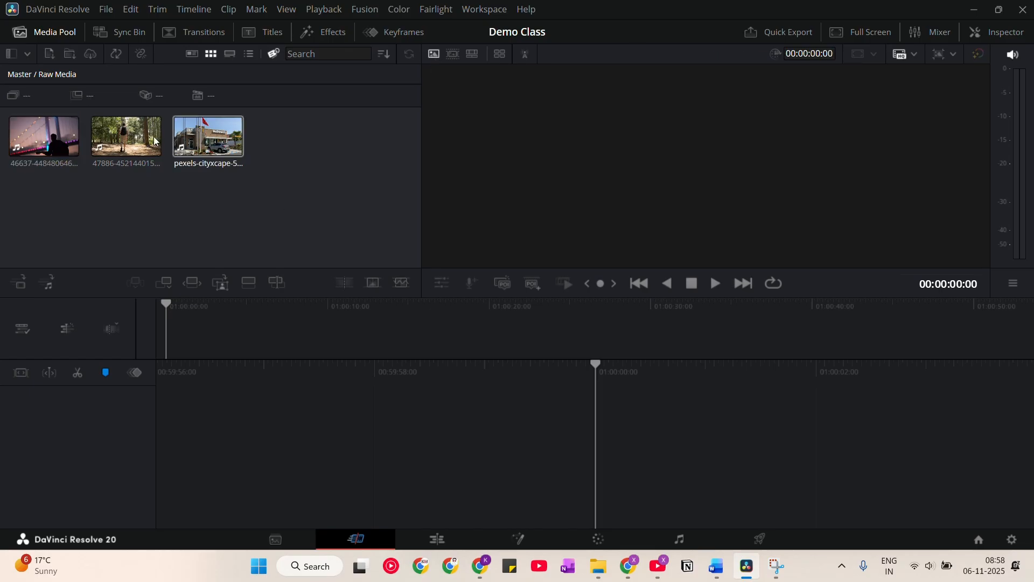
Step: View the forest clip and the pexels-cityxcape clip individually in the source clip viewer
click(119, 150)
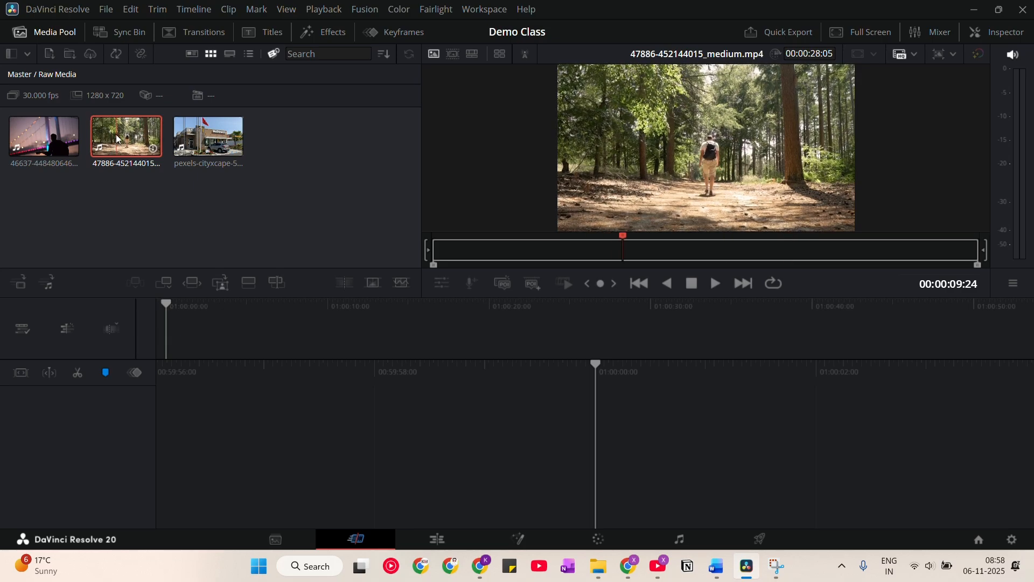
click(187, 148)
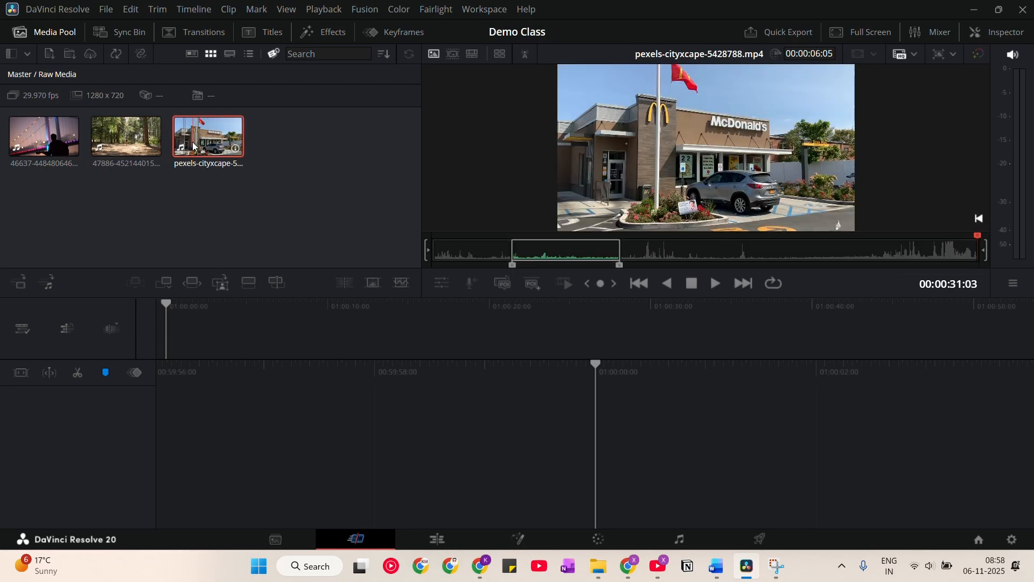
click(328, 147)
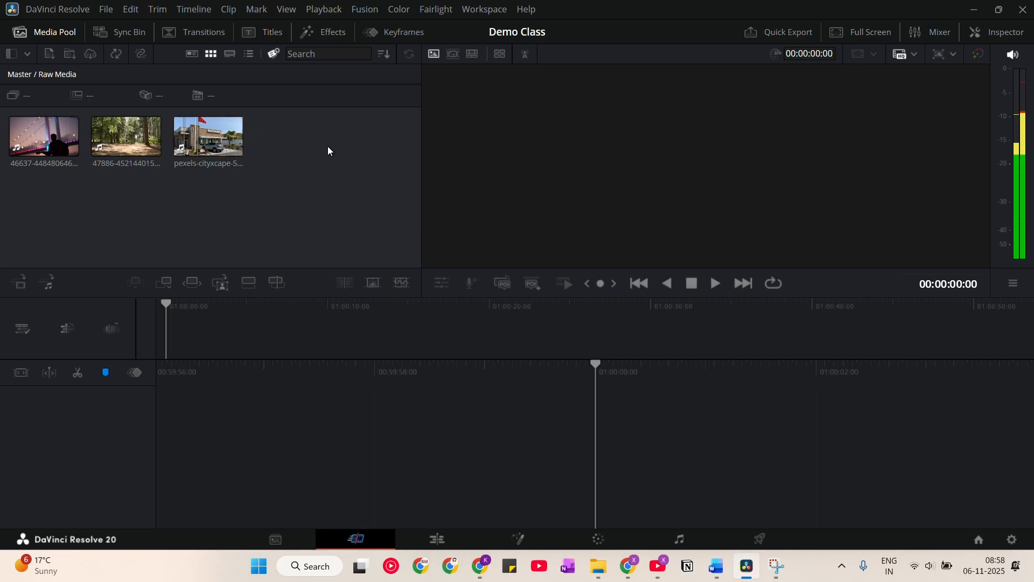
Step: Show all Raw Media clips as one source tape and skim from the first clip to the last
click(453, 54)
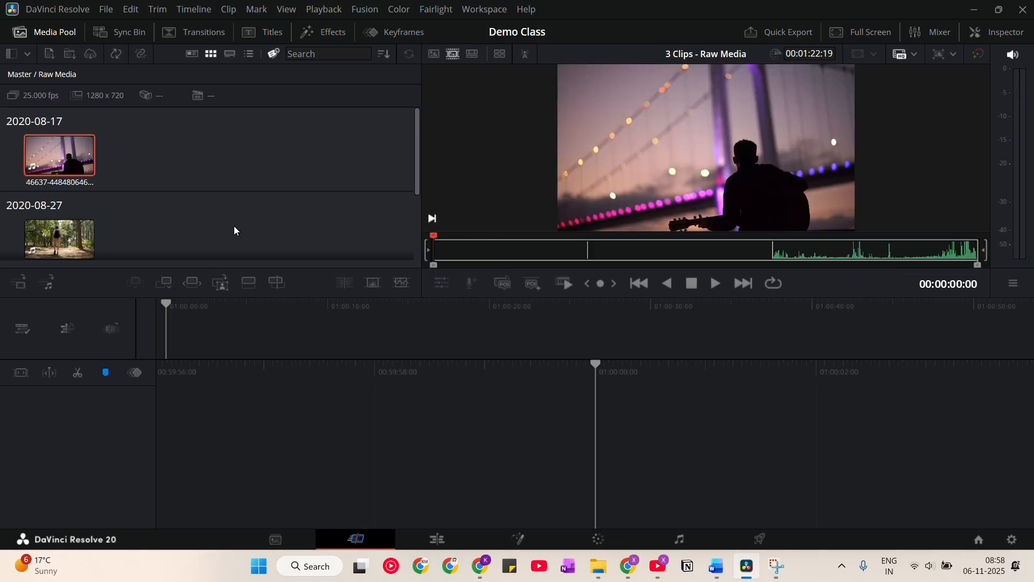
scroll(242, 225, down, 3)
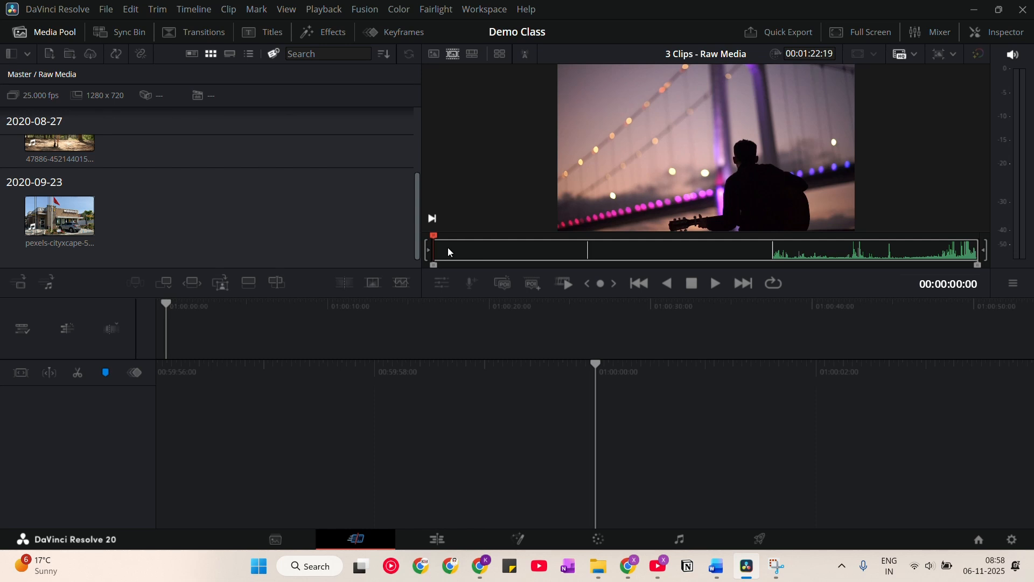
drag(448, 247, 969, 269)
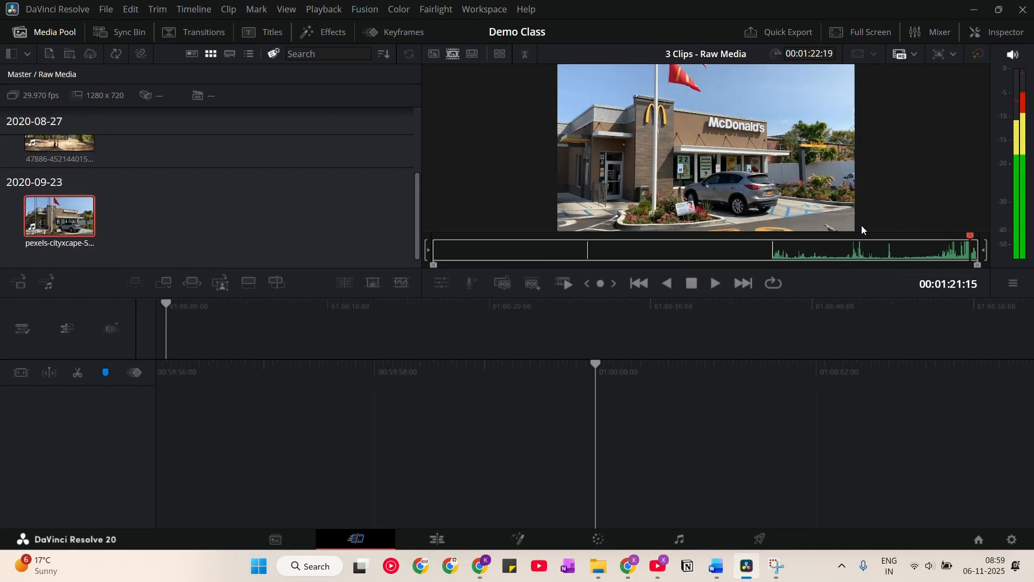
Step: Compare the timeline viewer with the pexels-cityxcape source clip view, ending on the timeline viewer
click(476, 54)
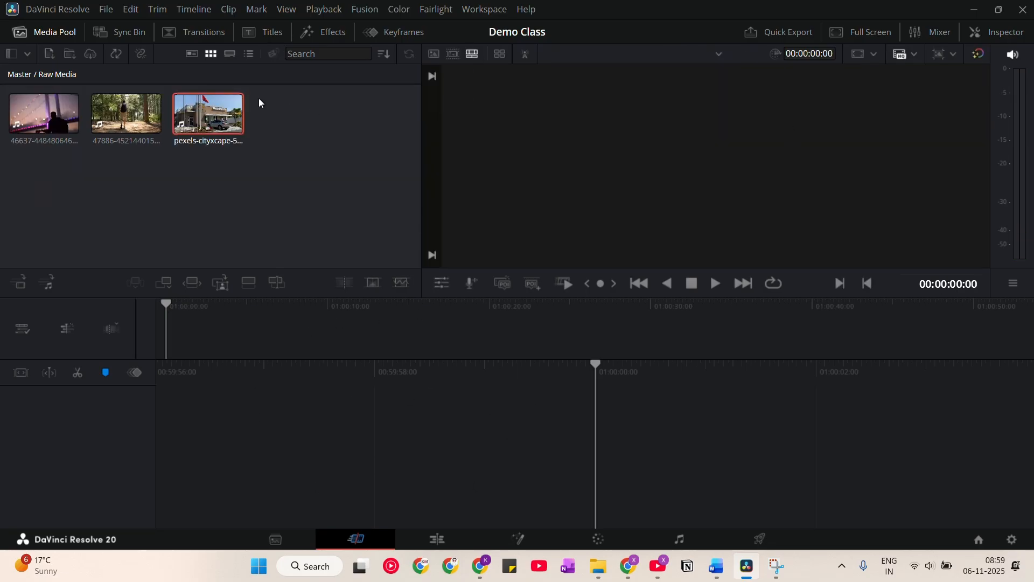
click(202, 114)
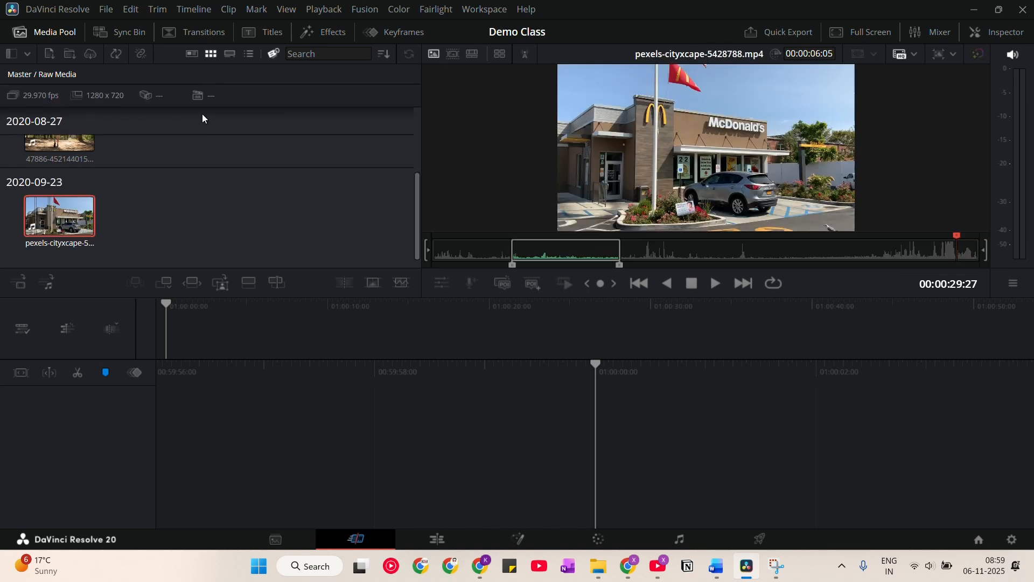
click(473, 54)
click(334, 164)
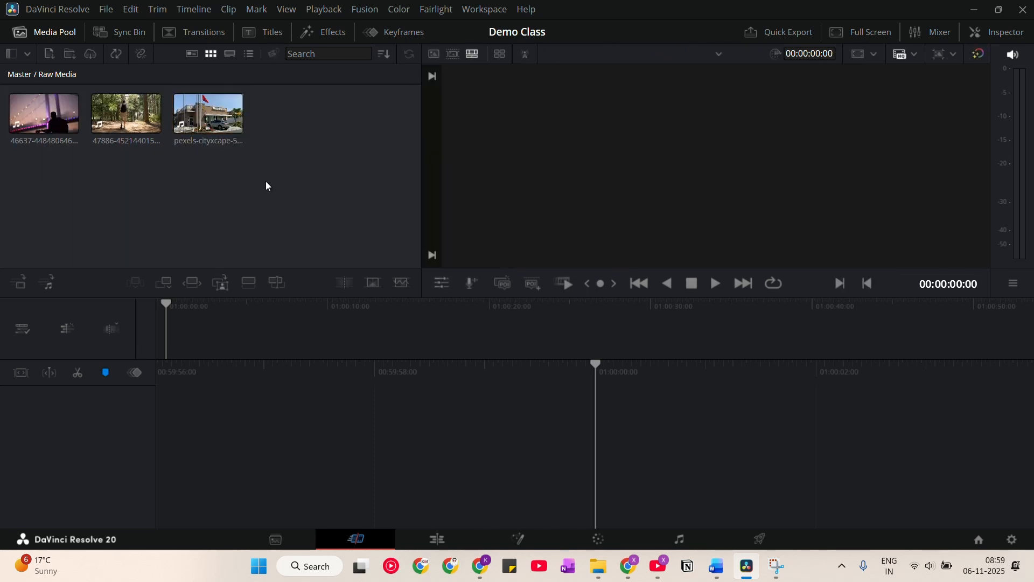
Step: Add the three Raw Media clips to a new timeline in sequence
drag(192, 129, 451, 313)
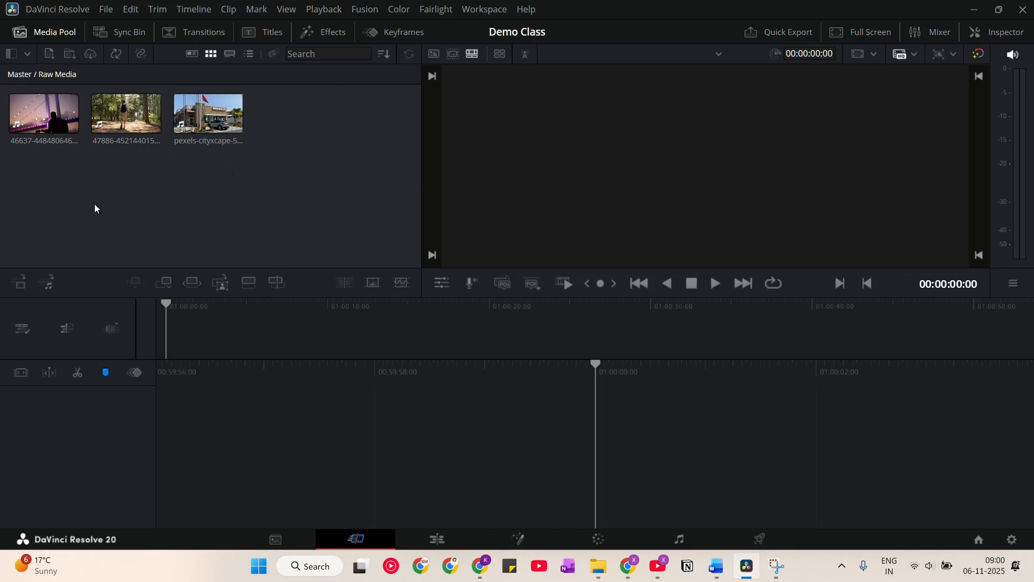
drag(24, 193, 415, 345)
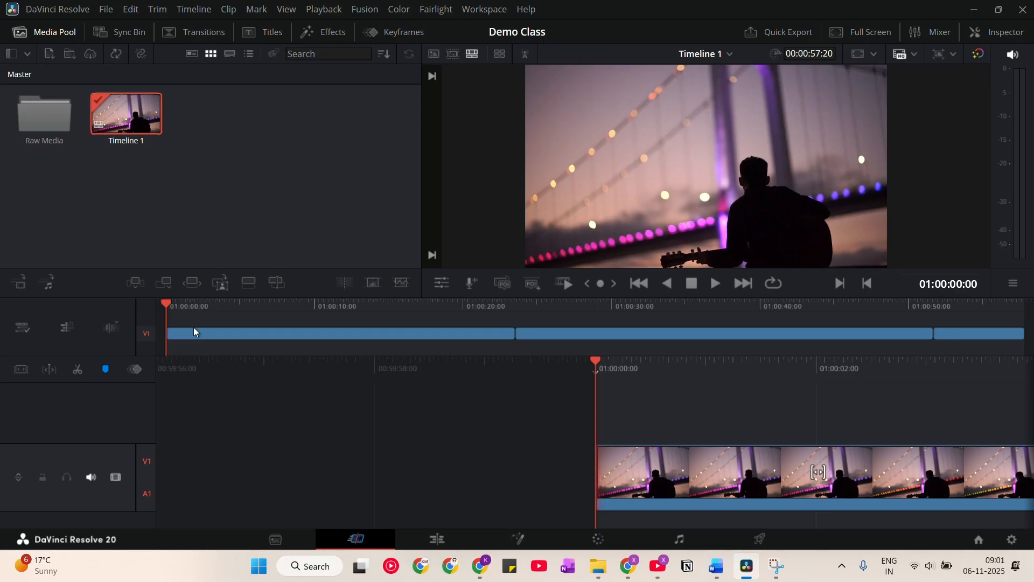
Step: Scrub through the three clips on the timeline and park the playhead at the cut between the guitarist and forest clips
drag(178, 308, 138, 461)
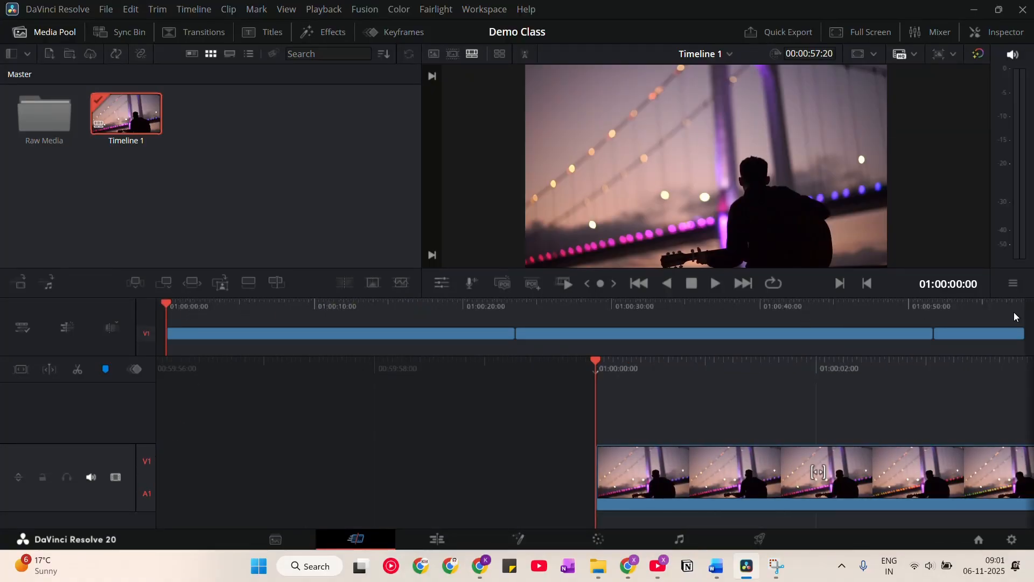
drag(280, 309, 163, 328)
drag(641, 376, 535, 360)
drag(179, 311, 423, 349)
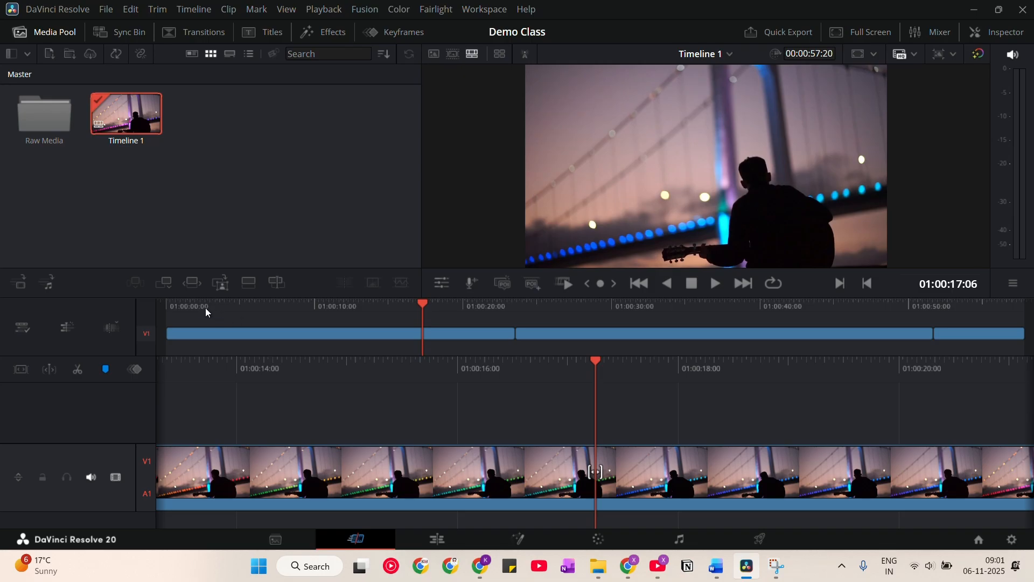
drag(208, 309, 512, 320)
click(939, 308)
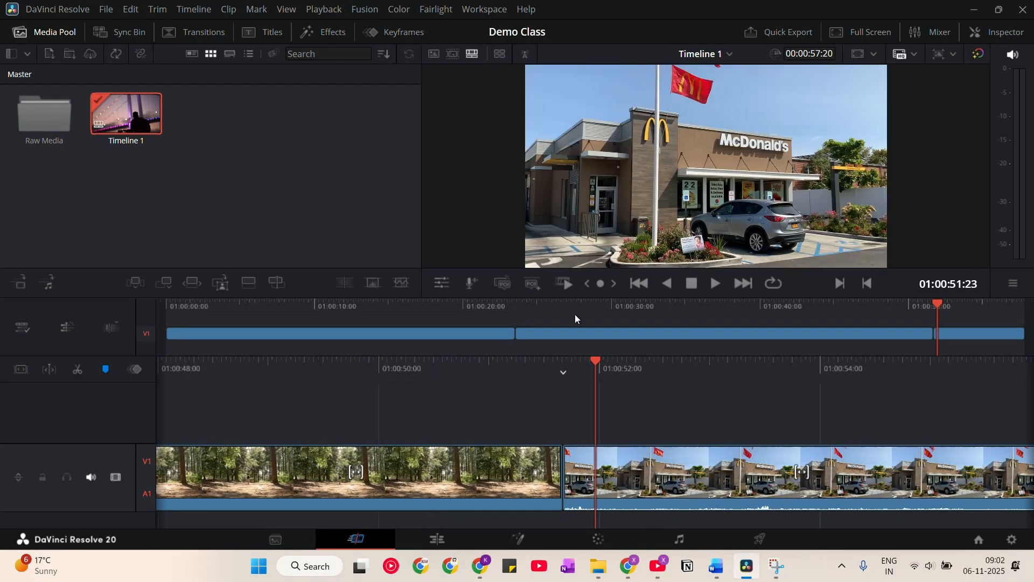
click(517, 305)
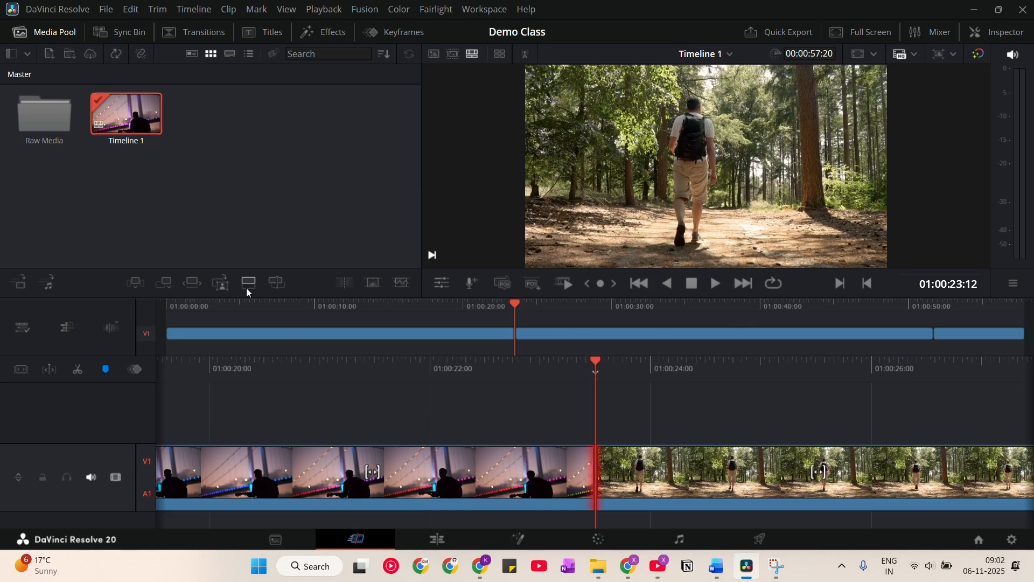
Step: Open the guitarist clip from the Raw Media bin and mark a range of about 00:00:11:20 ending near 00:00:14:04
double_click(53, 135)
click(44, 125)
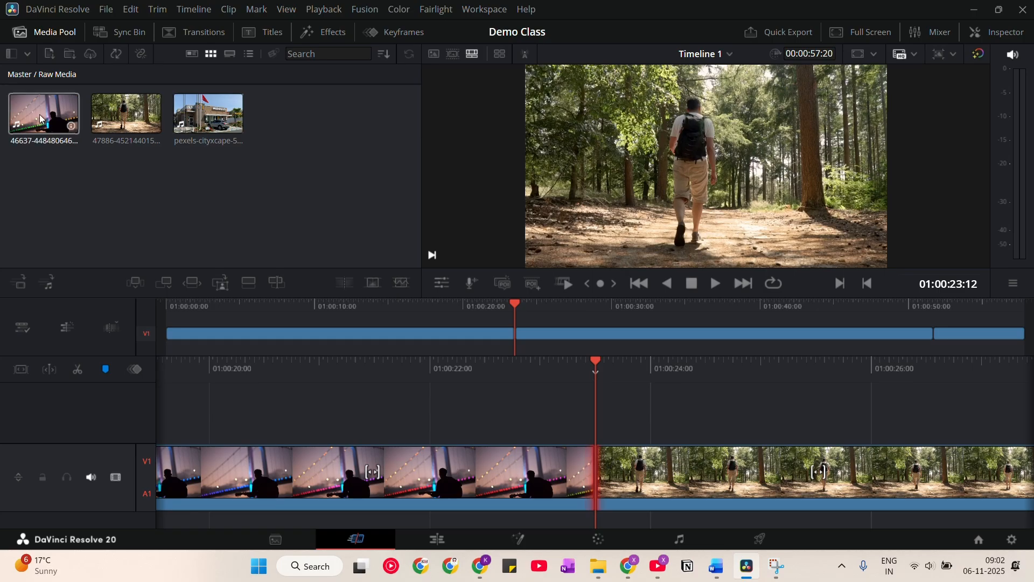
double_click(44, 139)
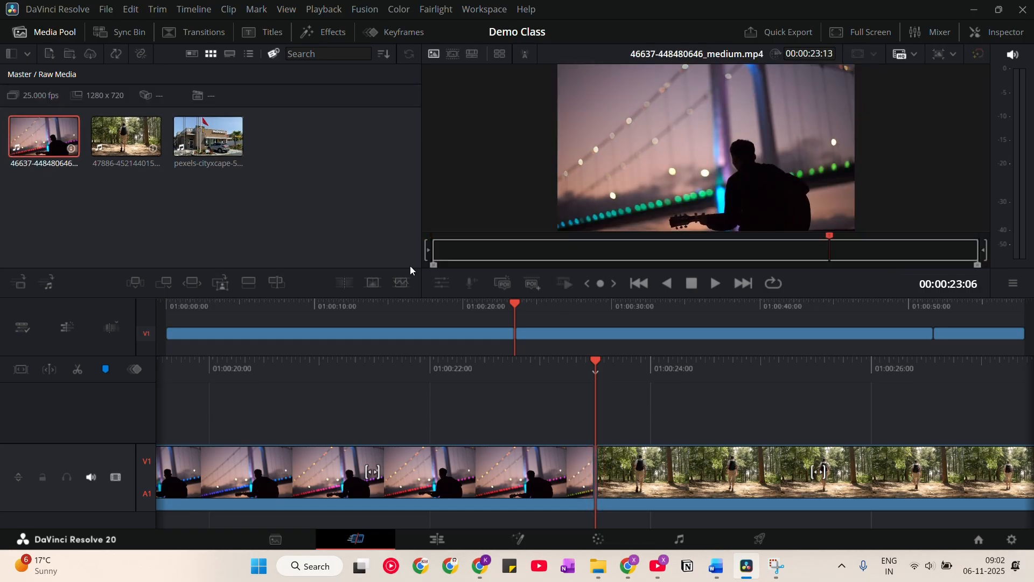
click(487, 252)
key(i)
drag(487, 251, 760, 251)
key(o)
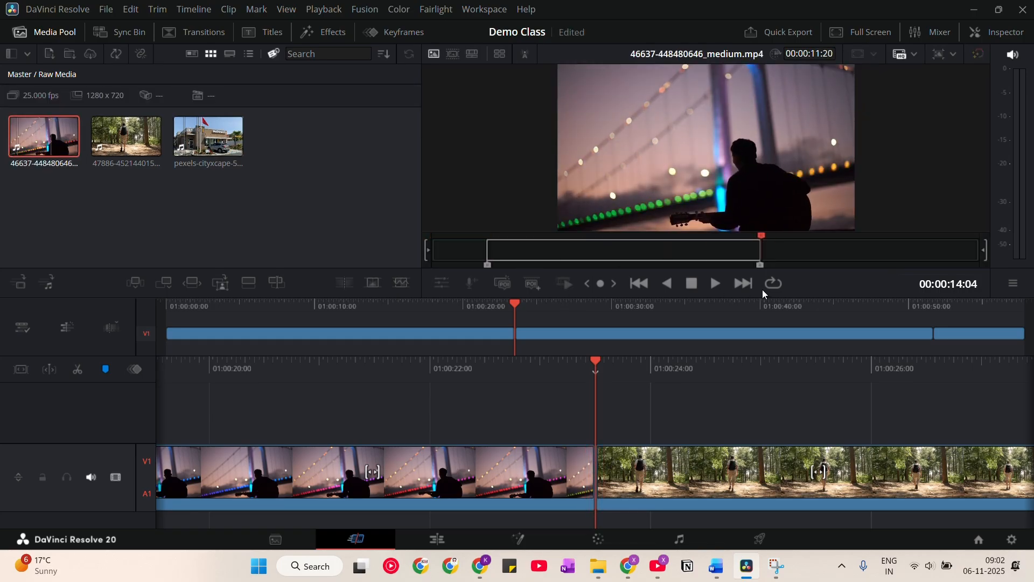
Step: Append the marked guitarist range and the forest clip to the end of the timeline, and check the added clips
drag(761, 209, 563, 239)
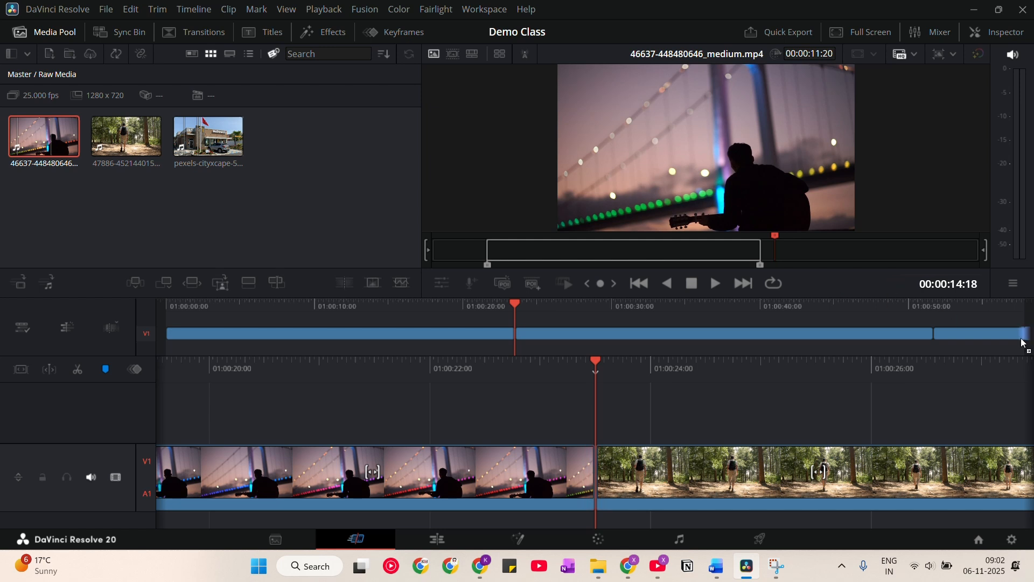
key(shift+F12)
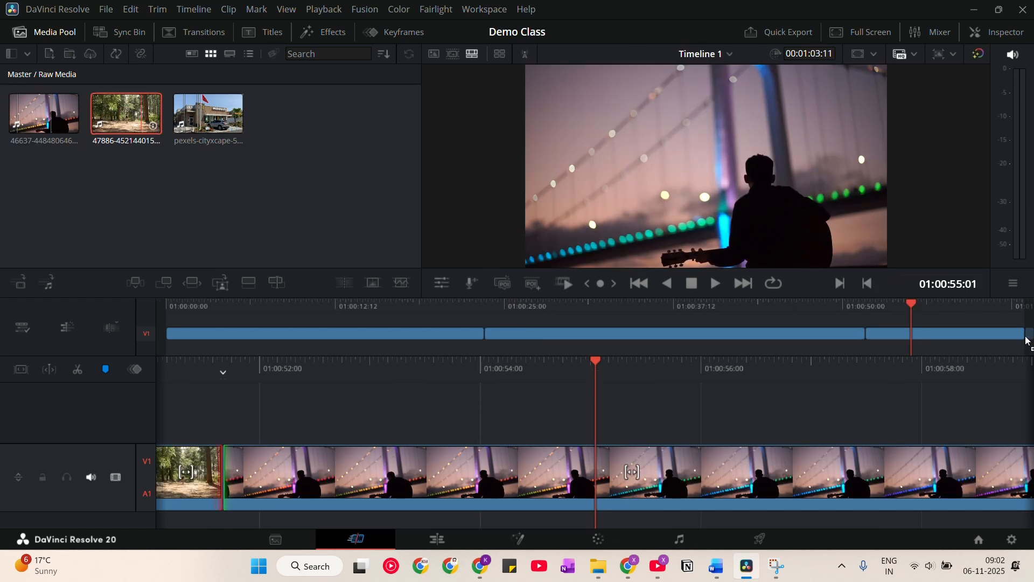
key(shift+F12)
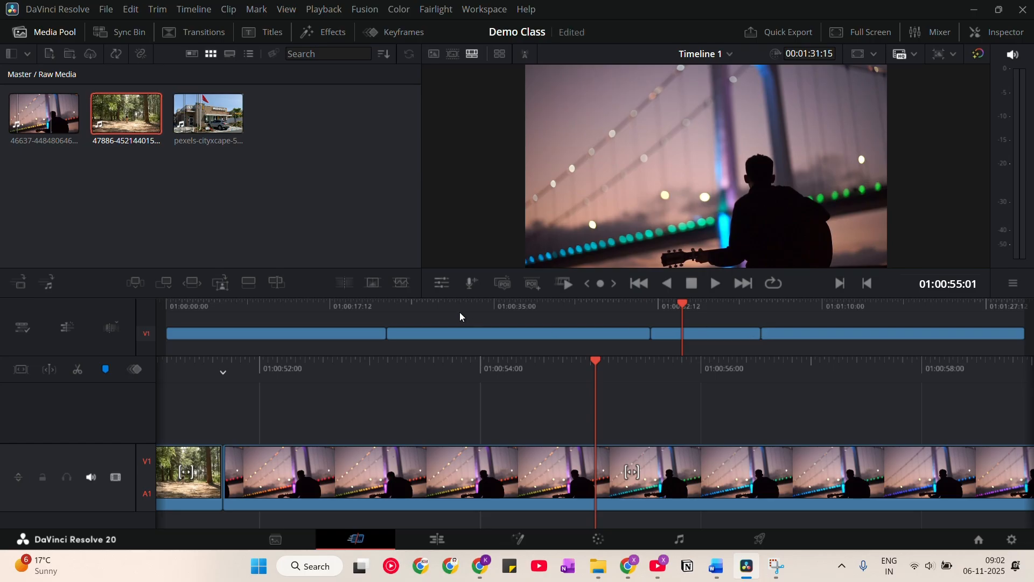
drag(454, 305, 1006, 355)
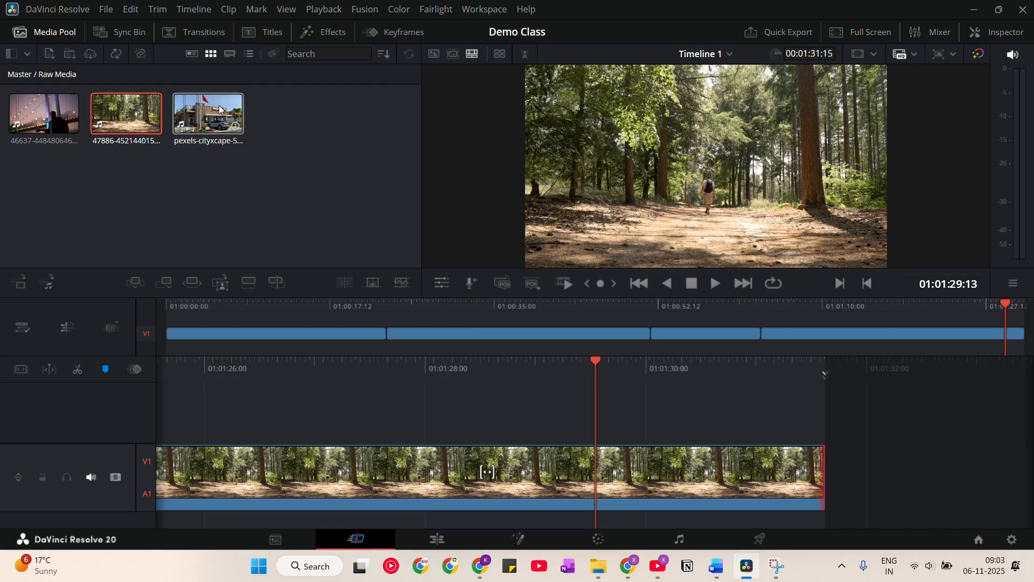
Step: Insert the pexels-cityxcape clip between the first guitarist and forest clips, and park the playhead at 01:00:01:23
drag(208, 113, 384, 332)
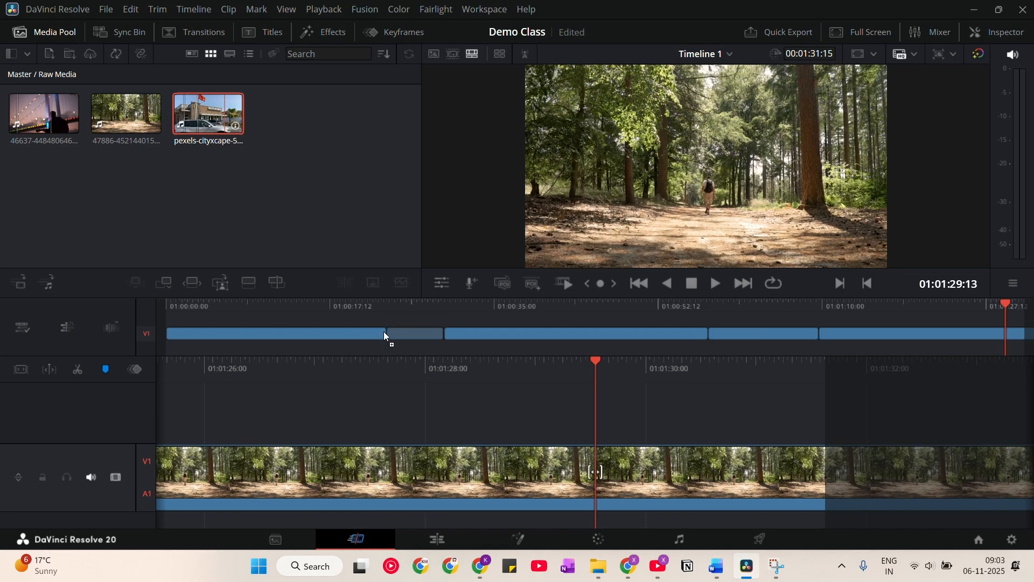
right_click(384, 331)
drag(372, 305, 183, 315)
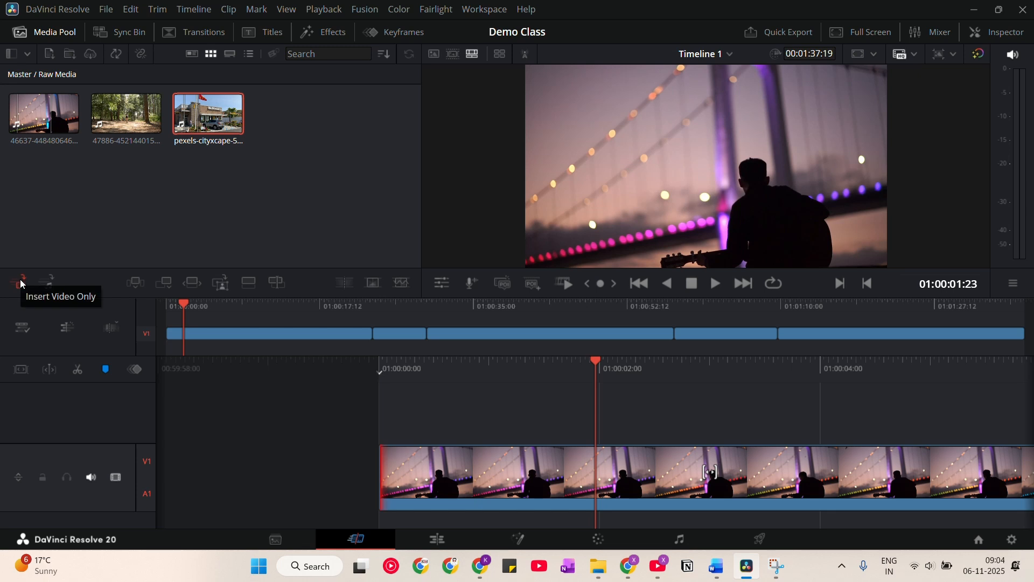
Step: Turn on audio-only insertion, and view the timeline's separate video and audio tracks on the Edit page before returning to the Cut page
click(48, 282)
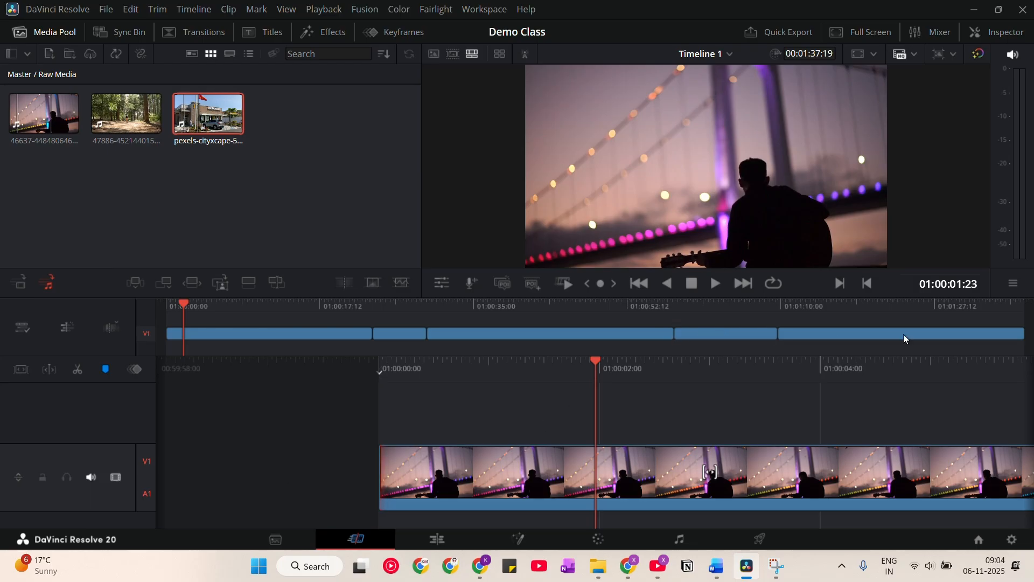
drag(959, 405, 627, 518)
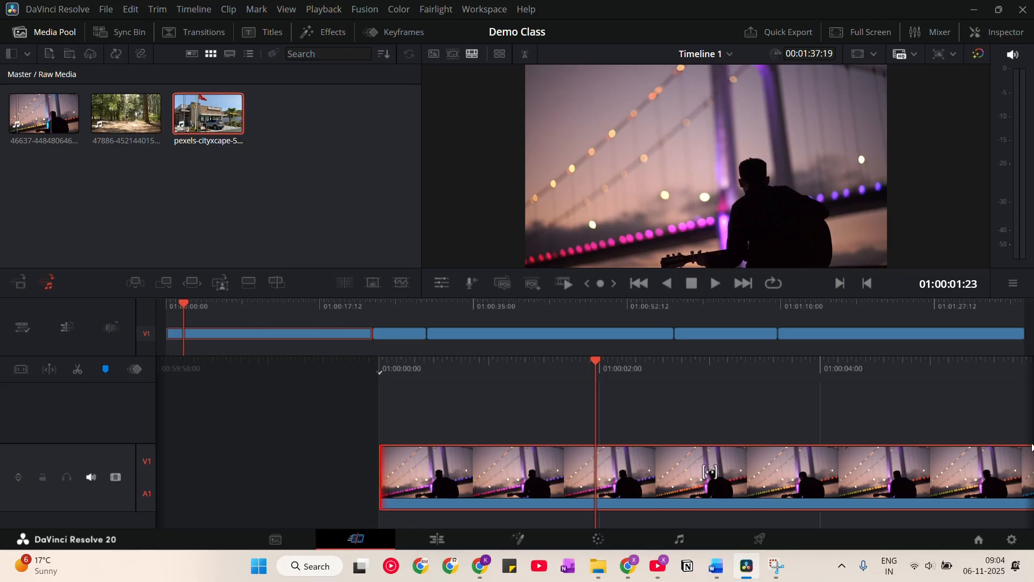
drag(291, 240, 89, 372)
drag(114, 296, 158, 301)
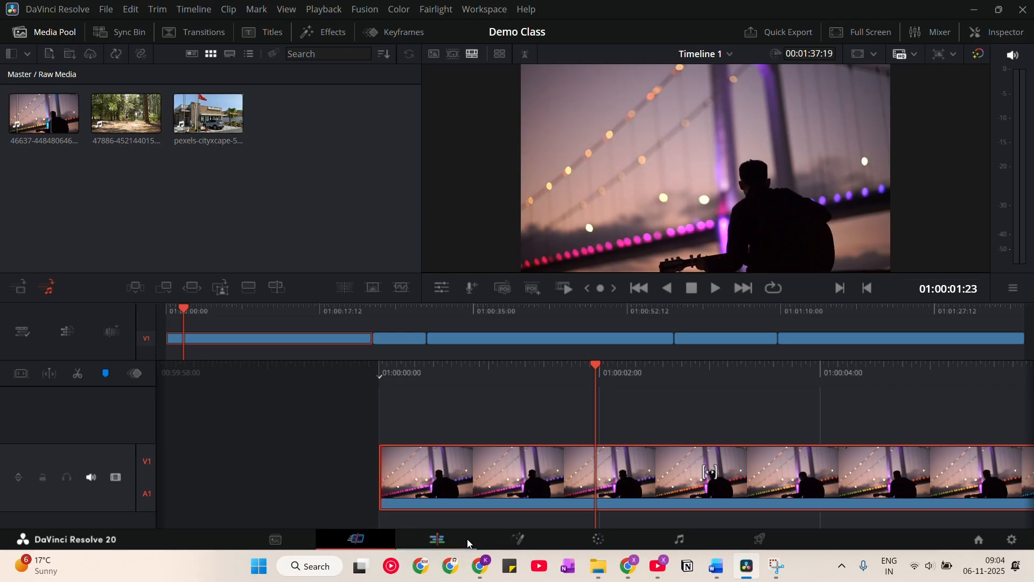
click(447, 539)
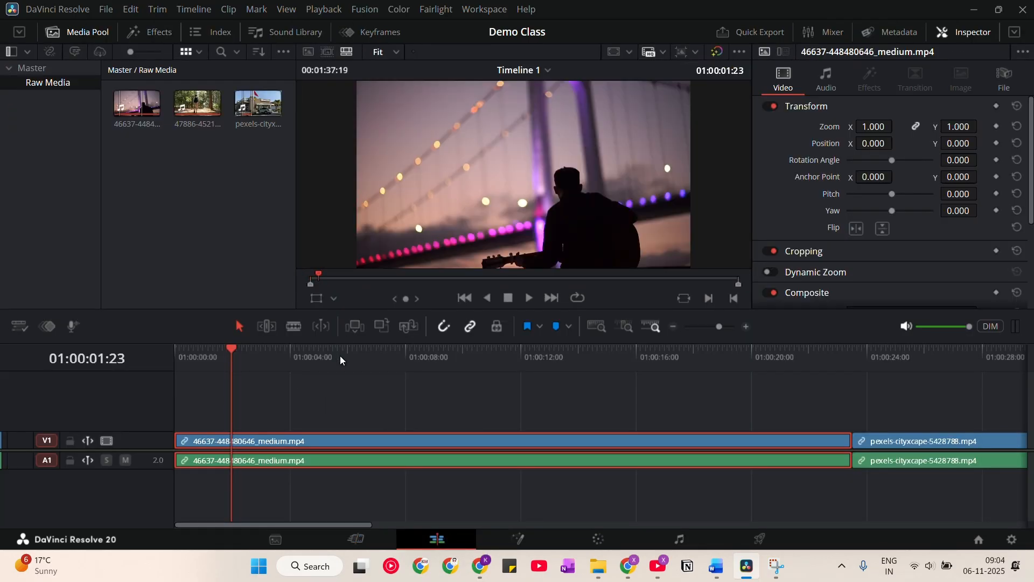
click(371, 539)
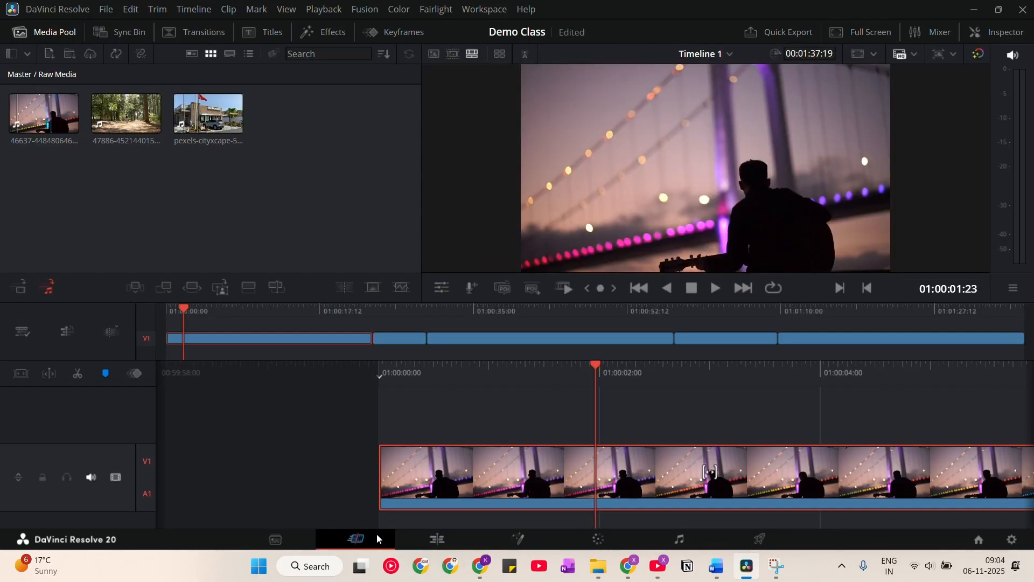
Step: Try a dissolve at the start of the first guitarist clip and play it back
click(340, 292)
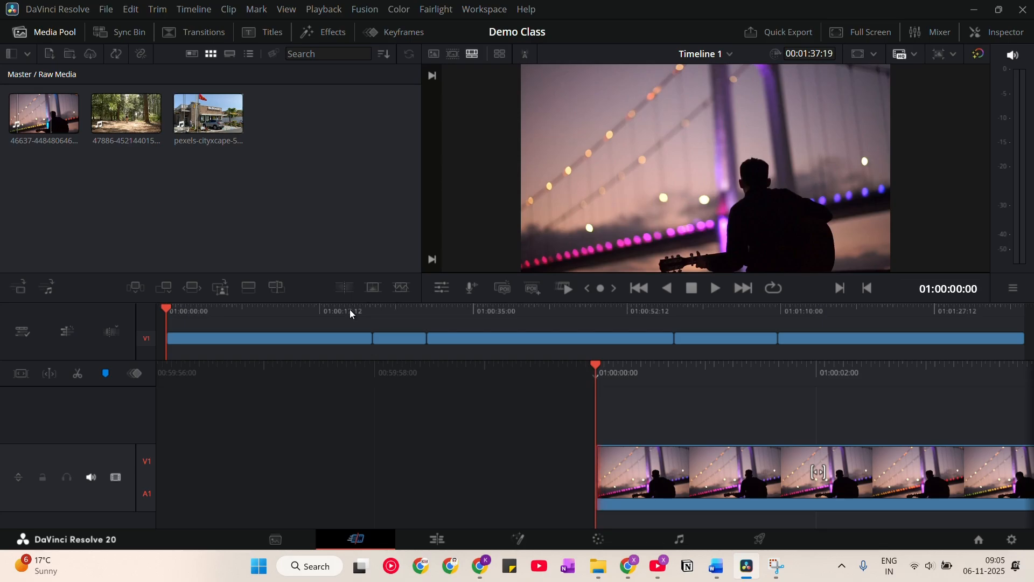
click(376, 287)
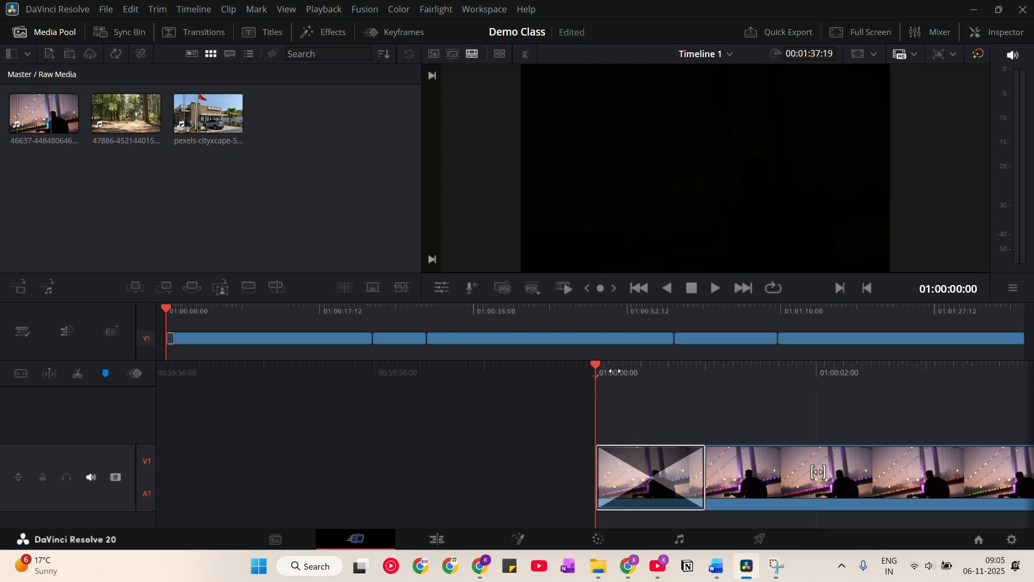
key(space)
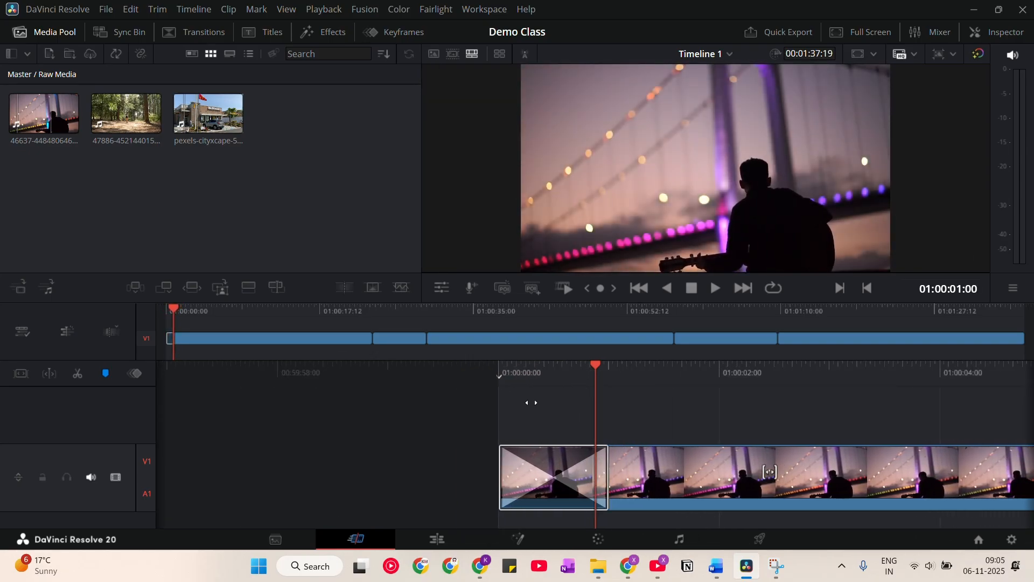
key(Home)
key(space)
Step: Trim the McDonald's clip and shift it earlier so it meets the guitarist clip at about 01:00:21:00
key(Down)
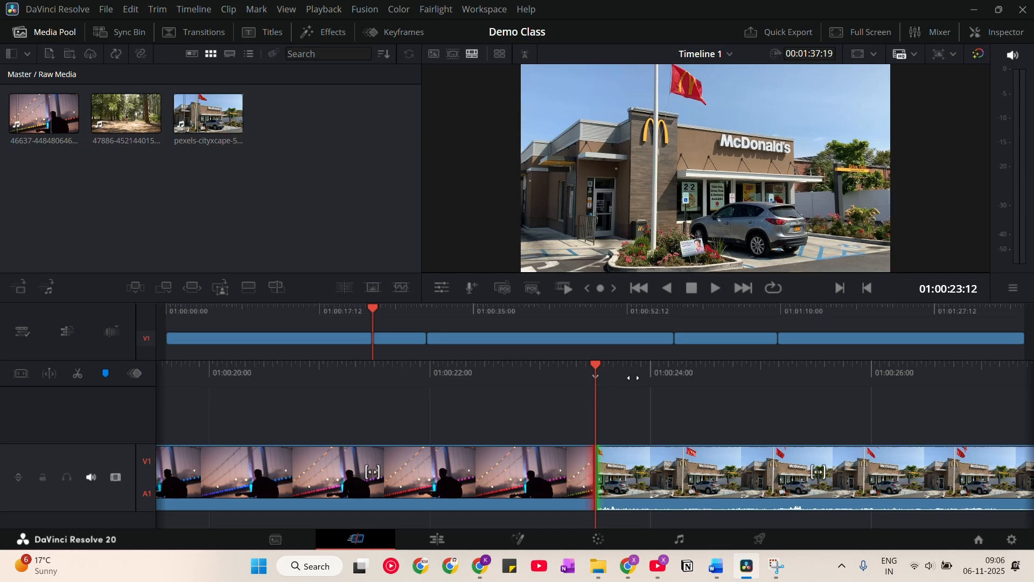
click(374, 288)
click(370, 340)
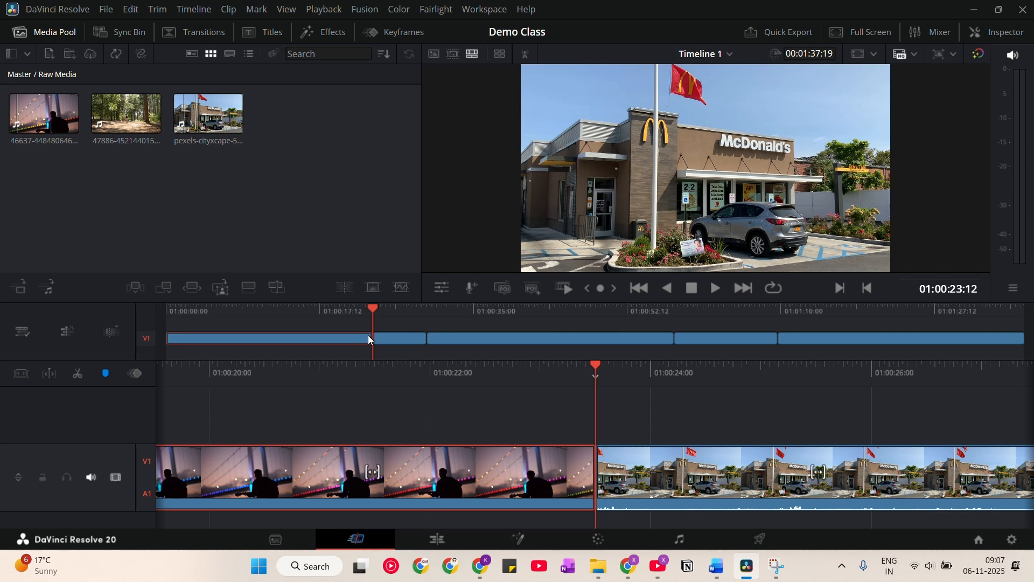
drag(372, 338, 411, 339)
drag(404, 342, 418, 362)
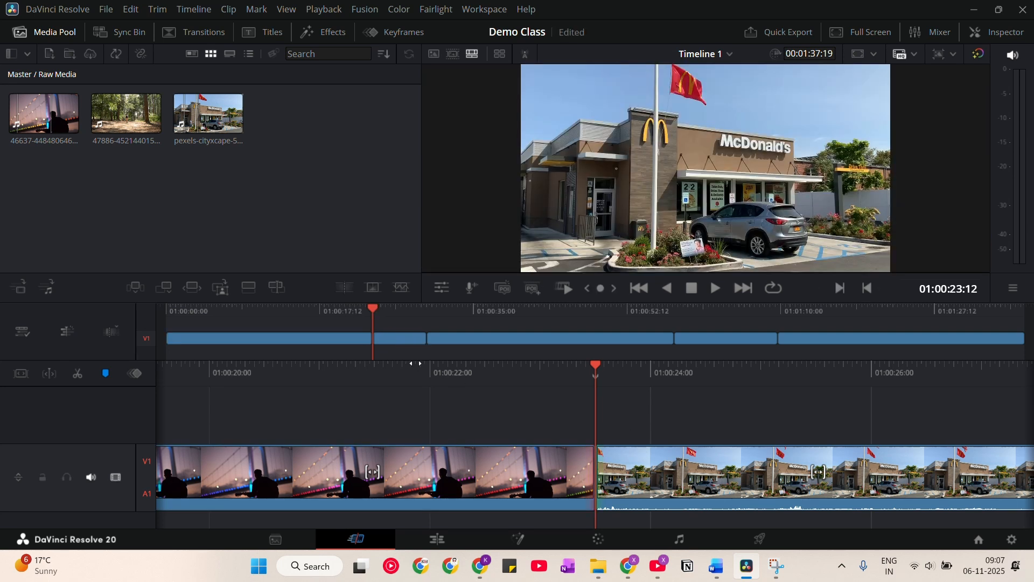
key(v)
mouse_move(363, 338)
mouse_down()
mouse_move(342, 337)
mouse_move(380, 337)
mouse_move(372, 336)
mouse_up()
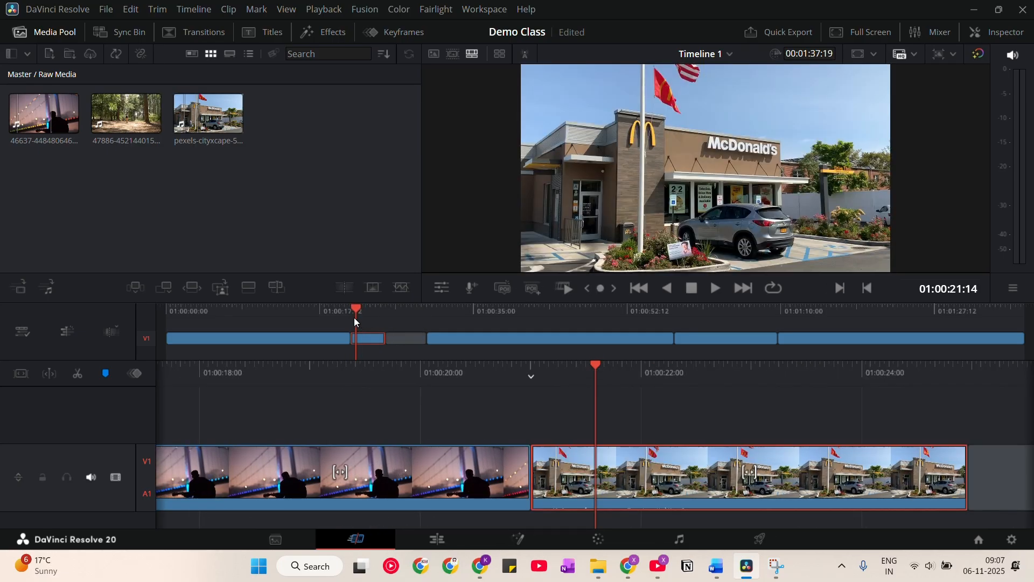
Step: Add a dissolve at the cut between the guitarist and McDonald's clips and scrub through the blend
click(351, 310)
click(372, 288)
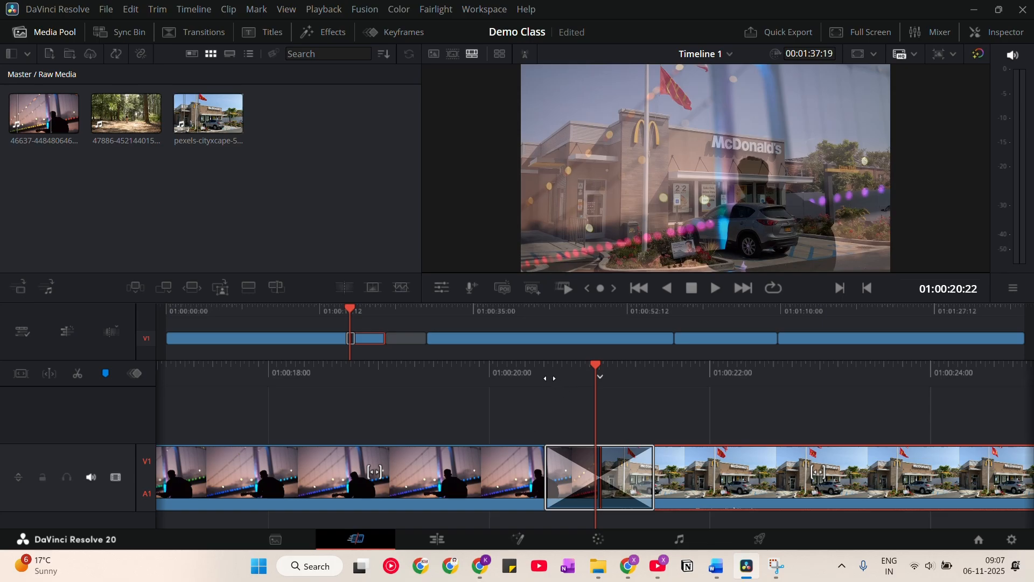
drag(550, 379, 569, 363)
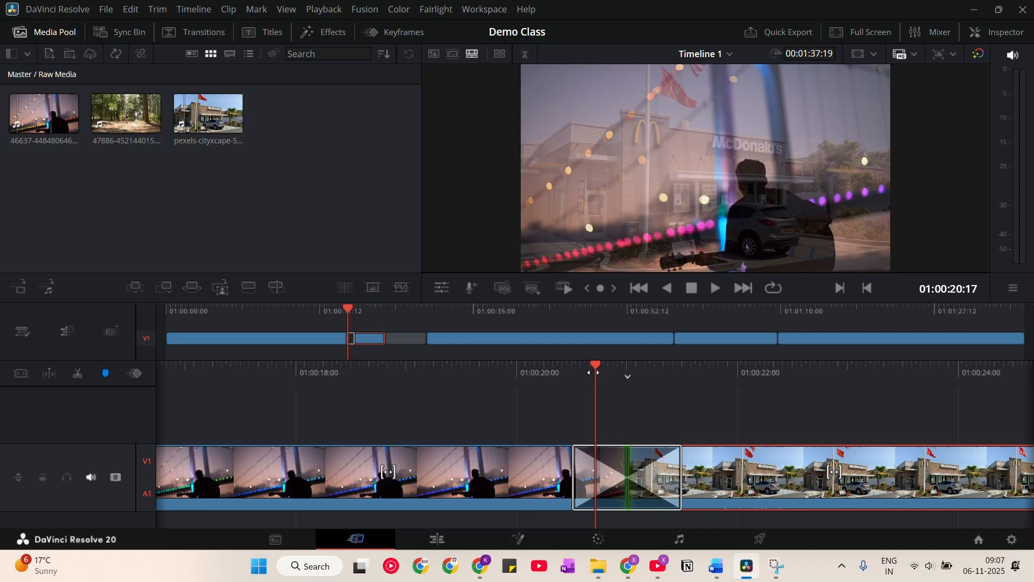
drag(592, 372, 423, 404)
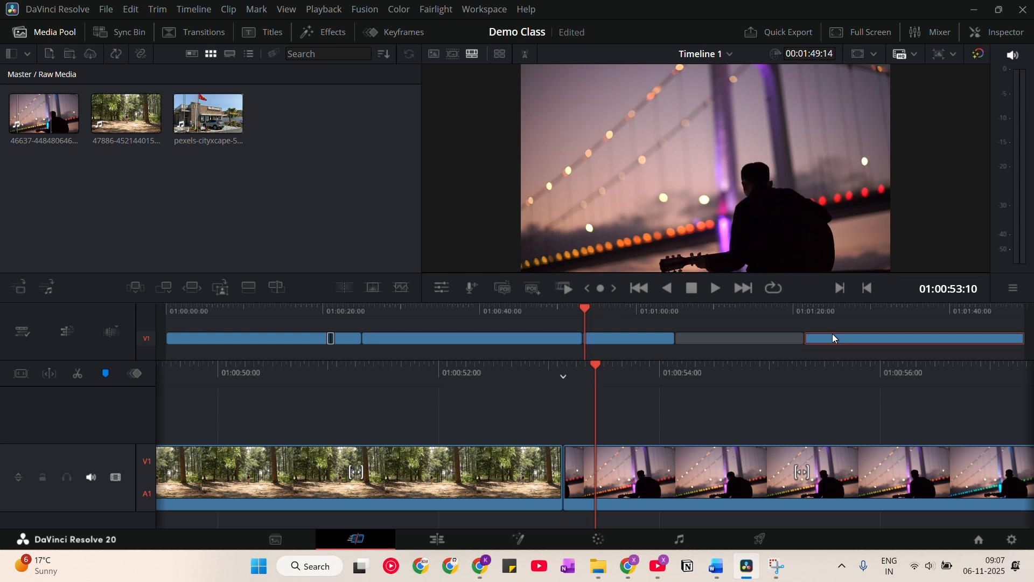
Step: Delete the empty gap between the last guitarist and forest clips, and jog the playhead back to 01:01:00:18
click(699, 339)
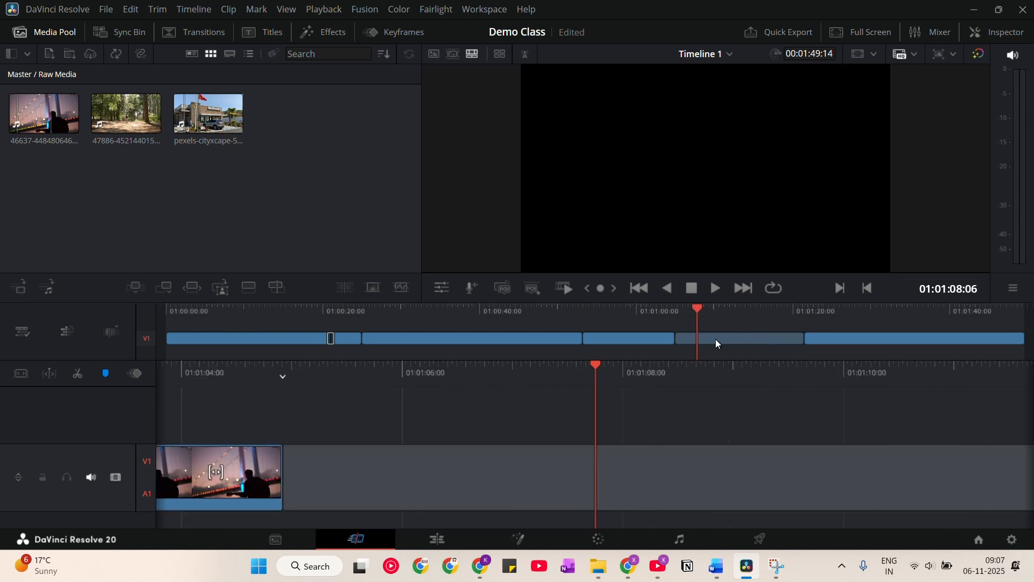
key(Delete)
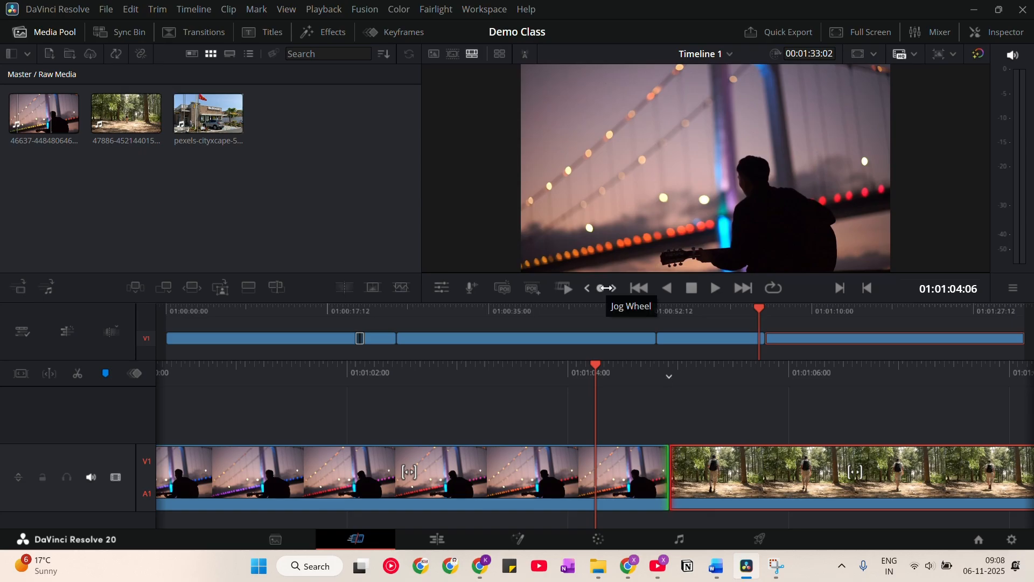
mouse_move(606, 288)
mouse_down()
mouse_move(751, 288)
mouse_move(560, 288)
mouse_move(591, 283)
mouse_up()
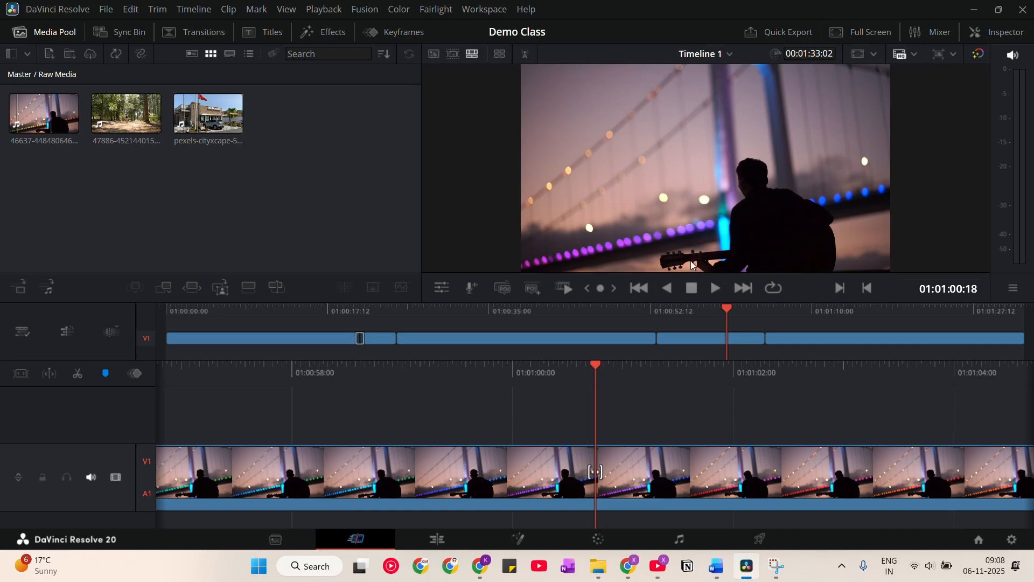
Step: Enable loop playback and play from near the end of the timeline to check the wrap back to the start
click(774, 293)
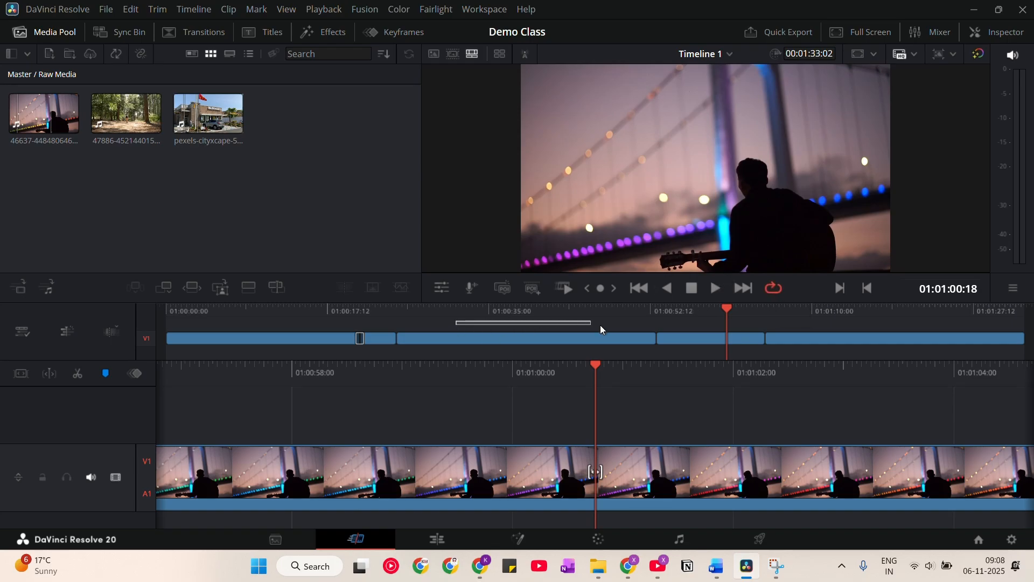
click(962, 312)
key(space)
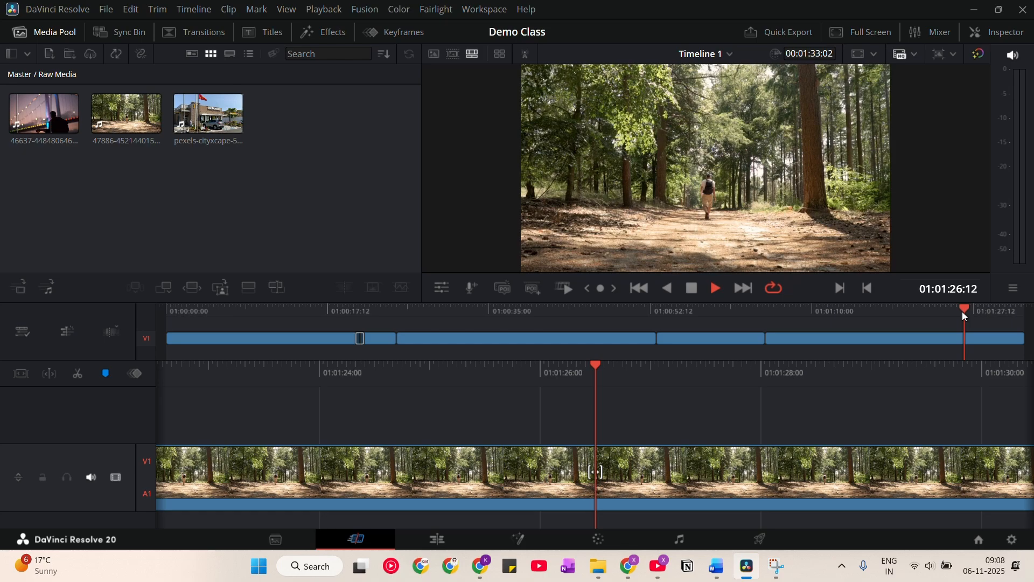
click(1011, 311)
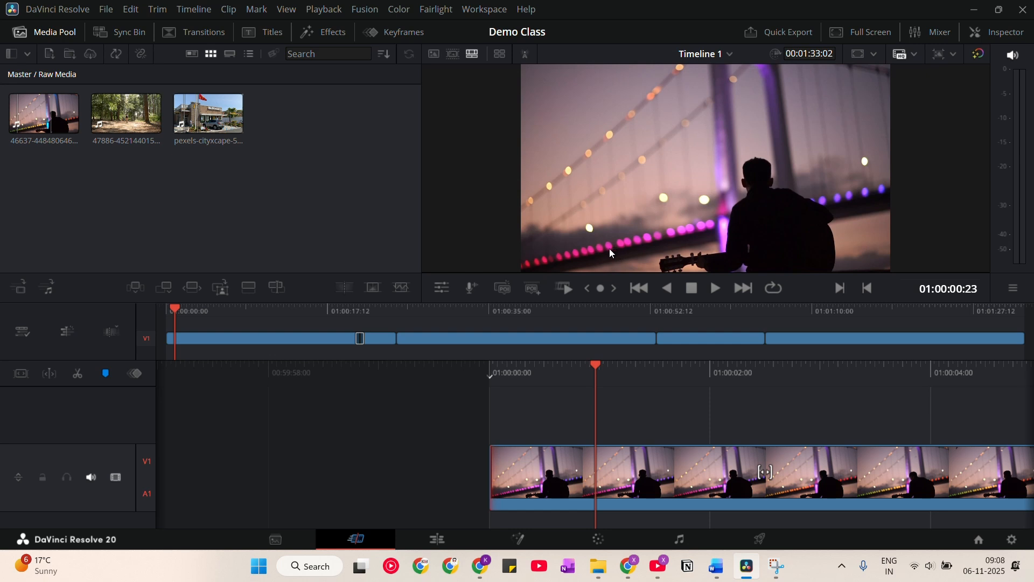
Step: Show the voiceover recording controls below the viewer and hide them again
click(476, 286)
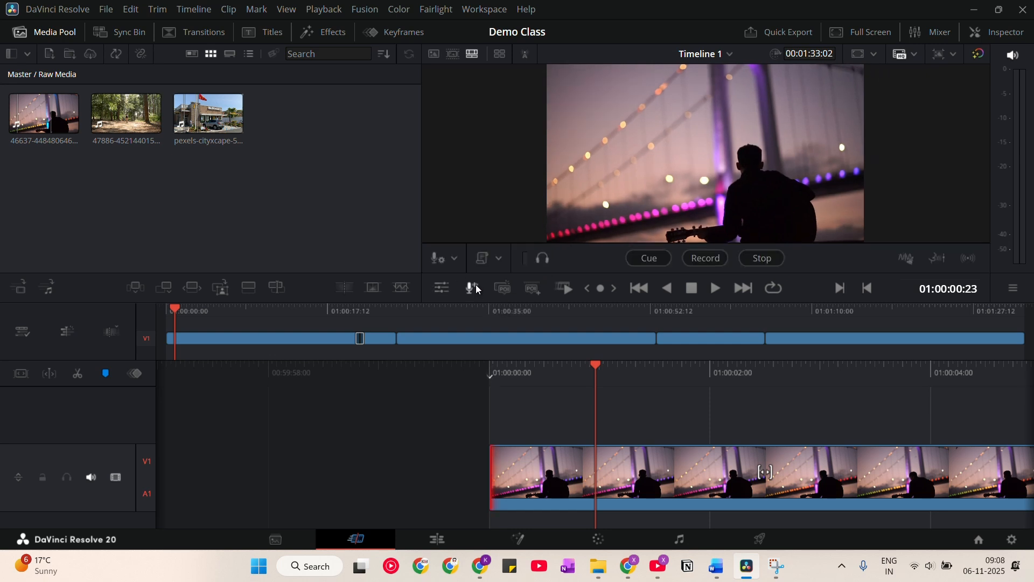
click(477, 289)
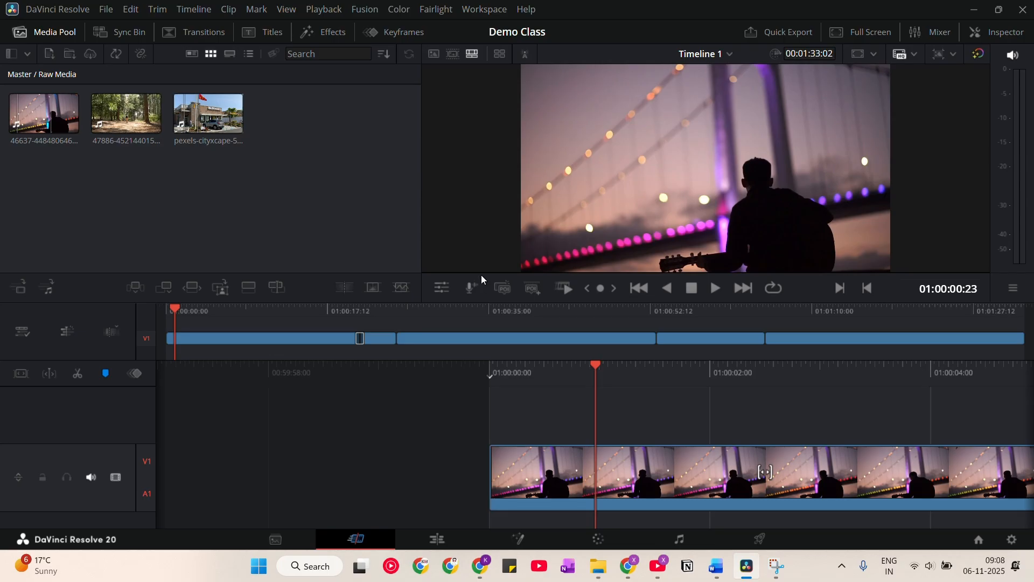
Step: Show the viewer's clip tools, look over the Crop controls and return to the Transform controls
click(445, 288)
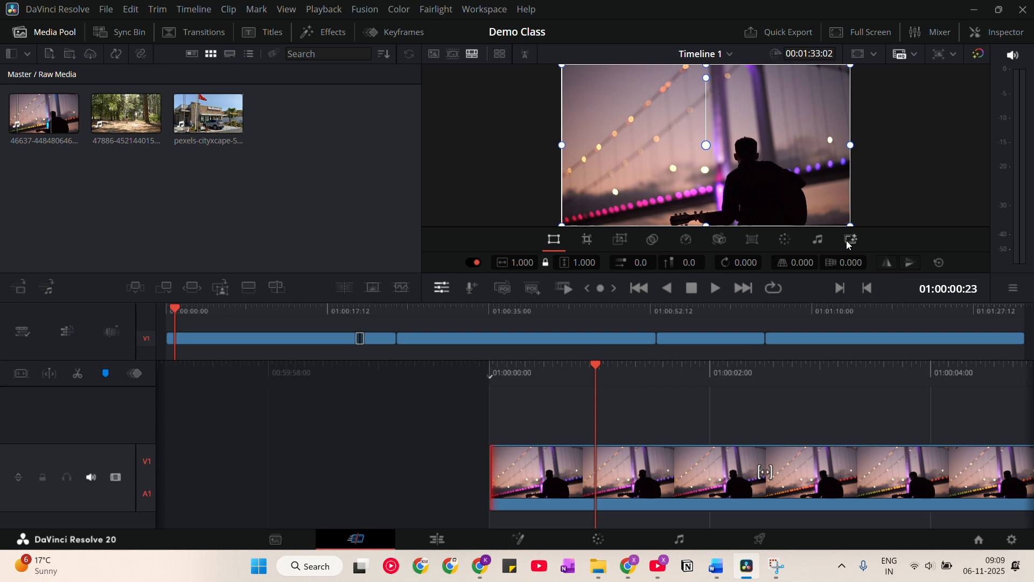
click(850, 240)
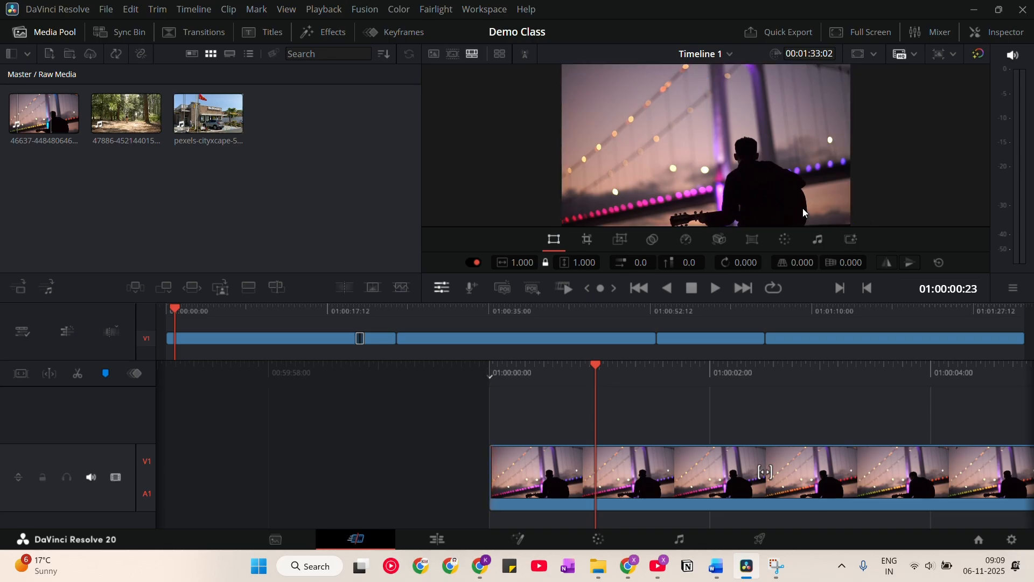
click(585, 244)
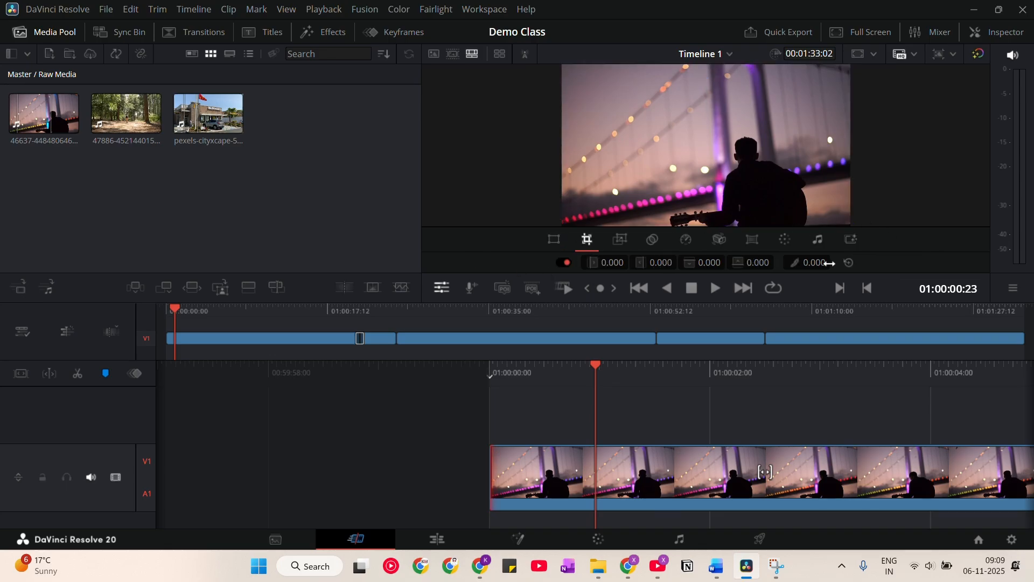
click(555, 246)
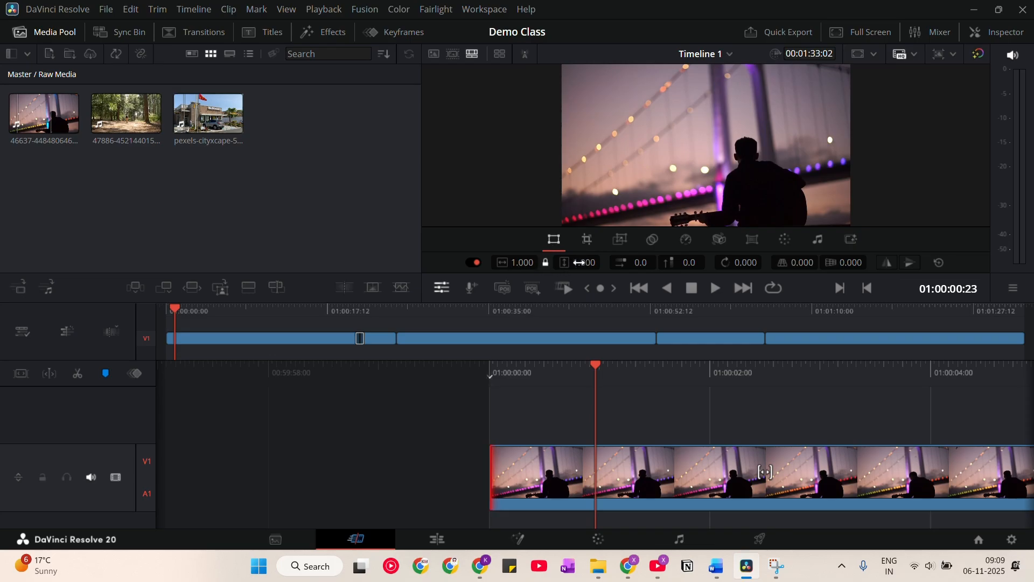
Step: Try linked zooms of 1.460 and 1.180 on the guitarist clip, restoring each, and try the zoom with its axes unlinked
drag(579, 262, 616, 269)
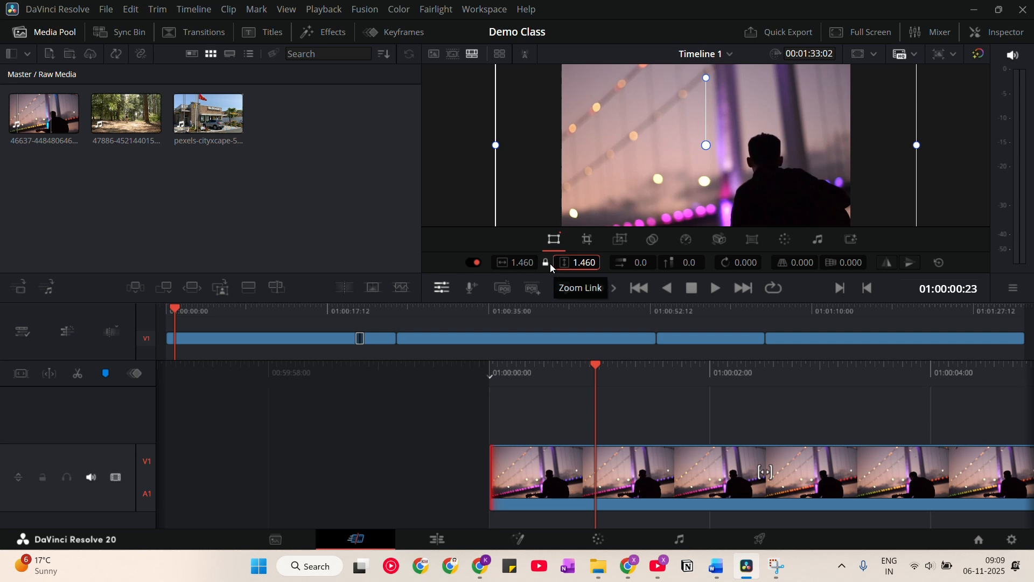
double_click(564, 262)
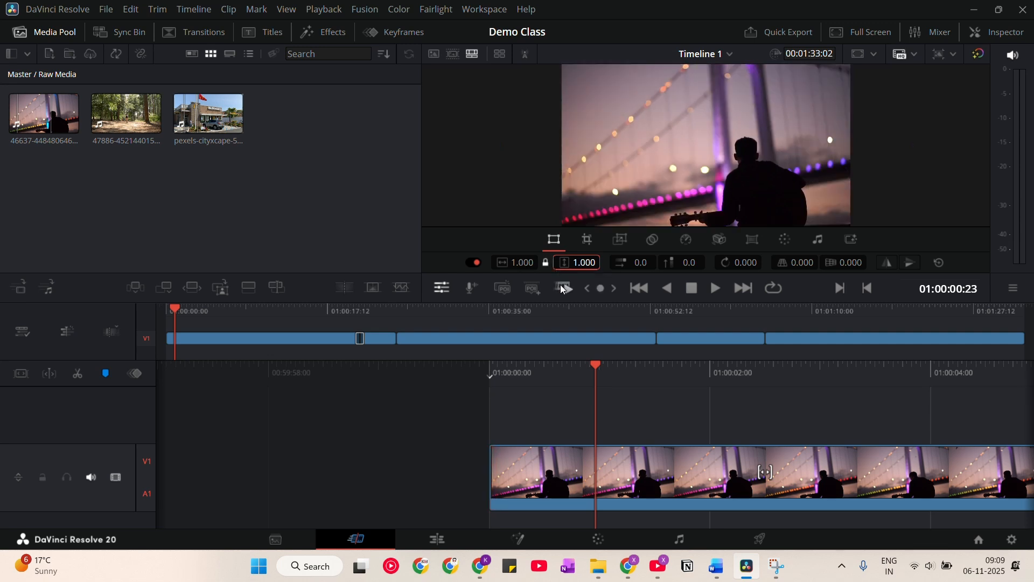
drag(590, 263, 601, 262)
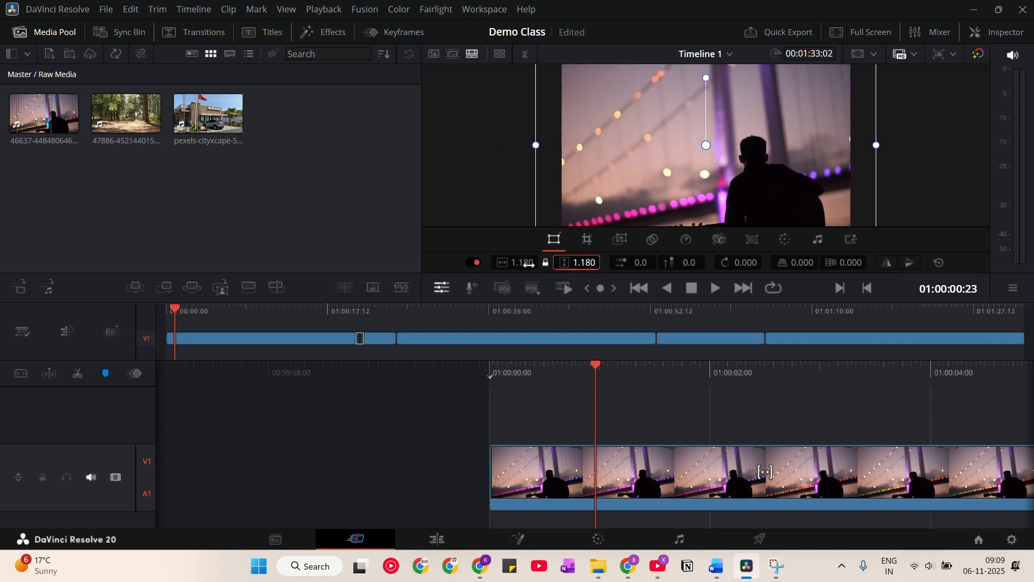
key(ctrl+z)
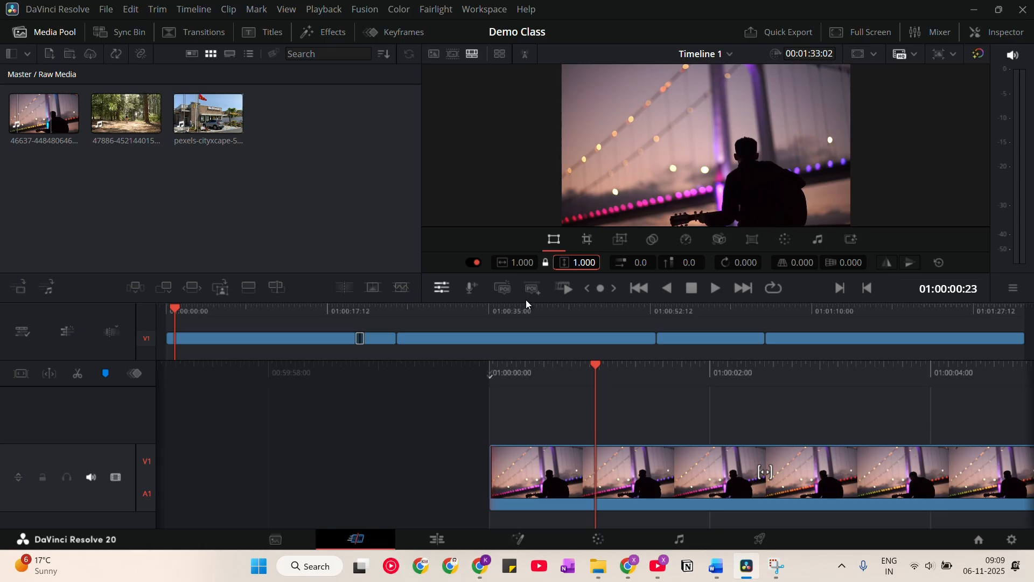
click(545, 262)
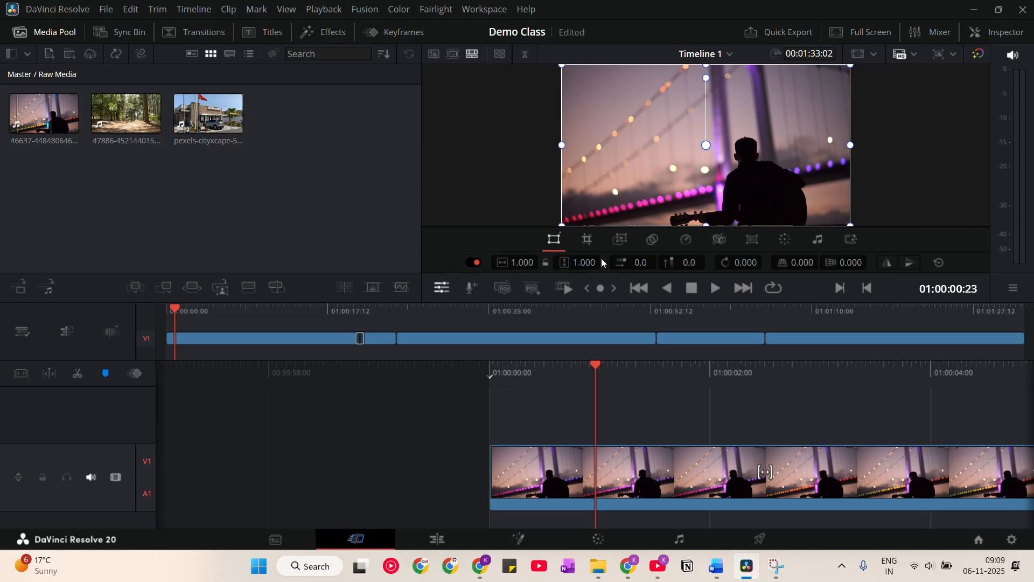
mouse_move(603, 263)
mouse_down()
mouse_move(695, 263)
mouse_move(620, 262)
mouse_move(601, 276)
mouse_up()
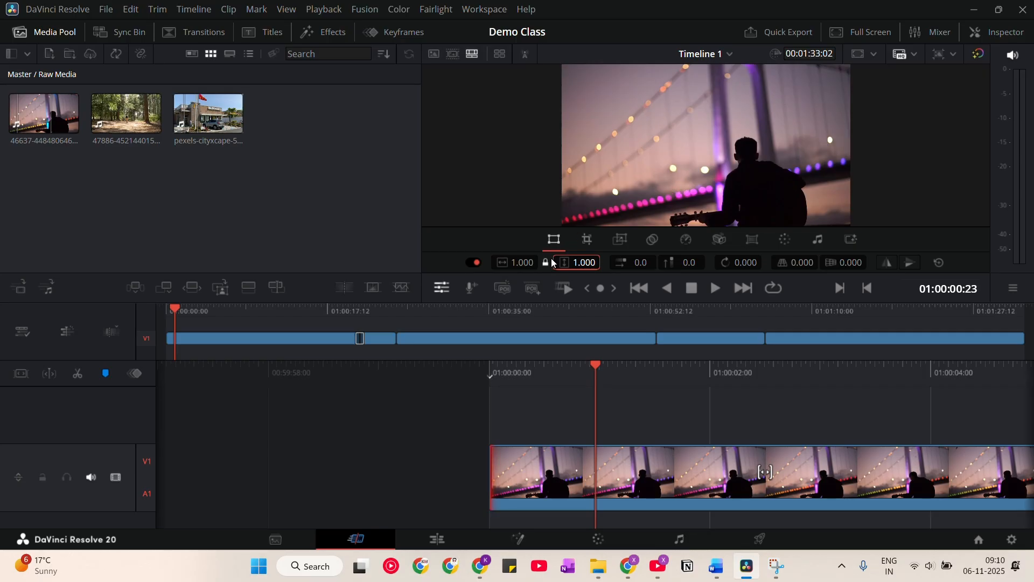
Step: Turn the guitarist clip's transform off and back on twice to compare the effect
click(477, 262)
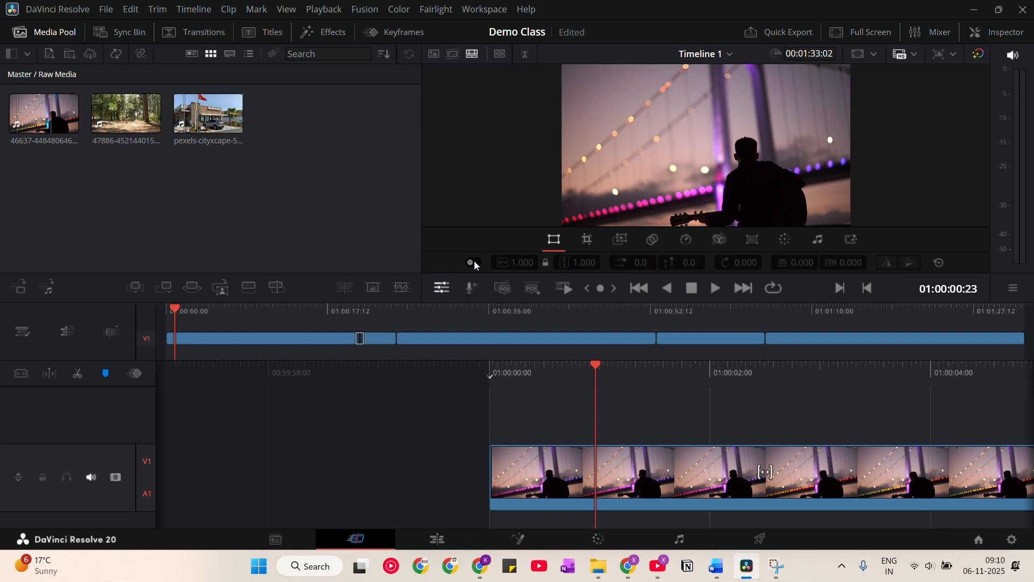
click(474, 262)
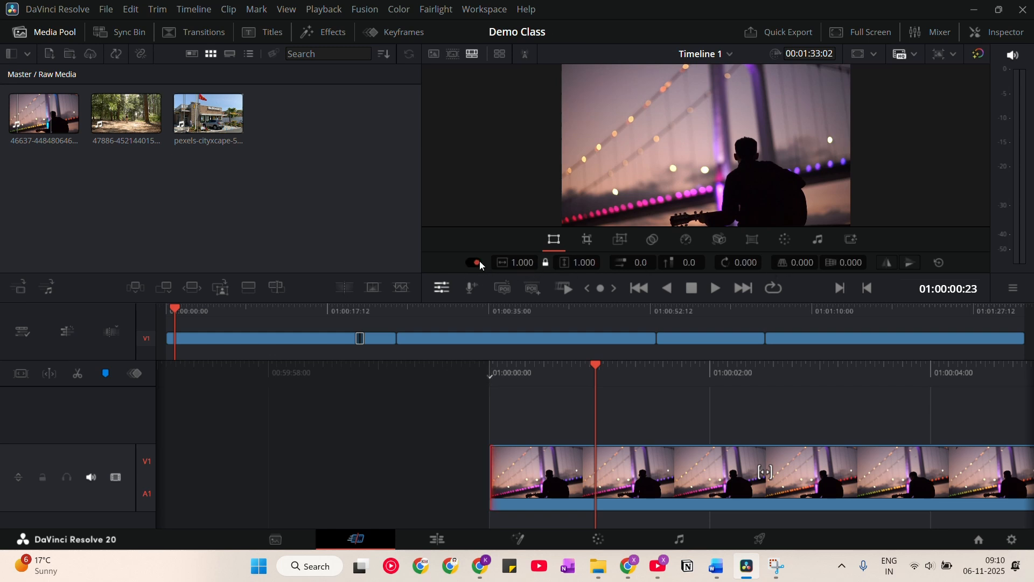
click(480, 264)
click(475, 262)
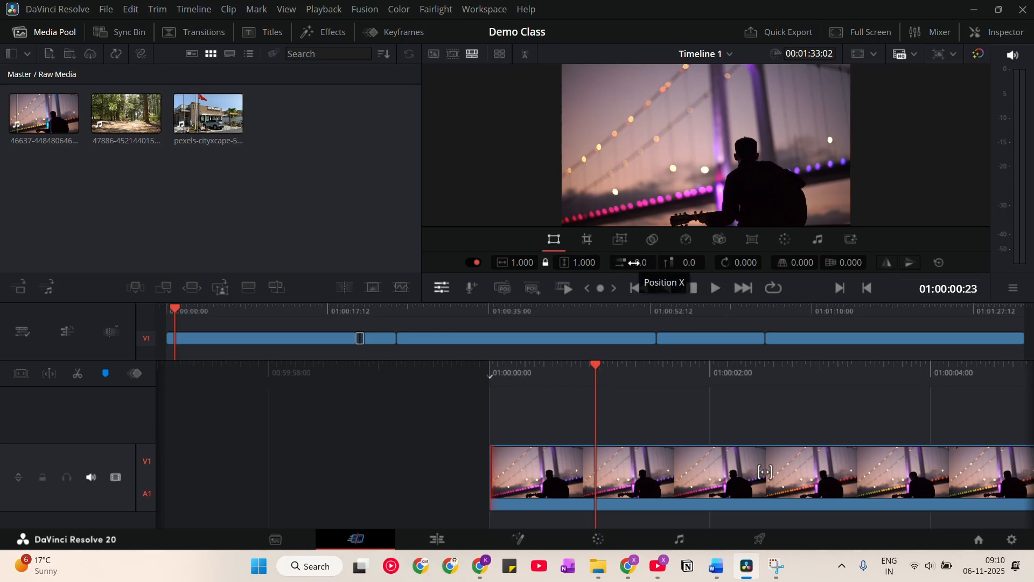
Step: Try moving the guitarist clip to Position X -511 and Position Y -50, and undo both moves
drag(634, 262, 501, 262)
mouse_move(680, 262)
mouse_down()
mouse_move(727, 262)
mouse_move(694, 262)
mouse_up()
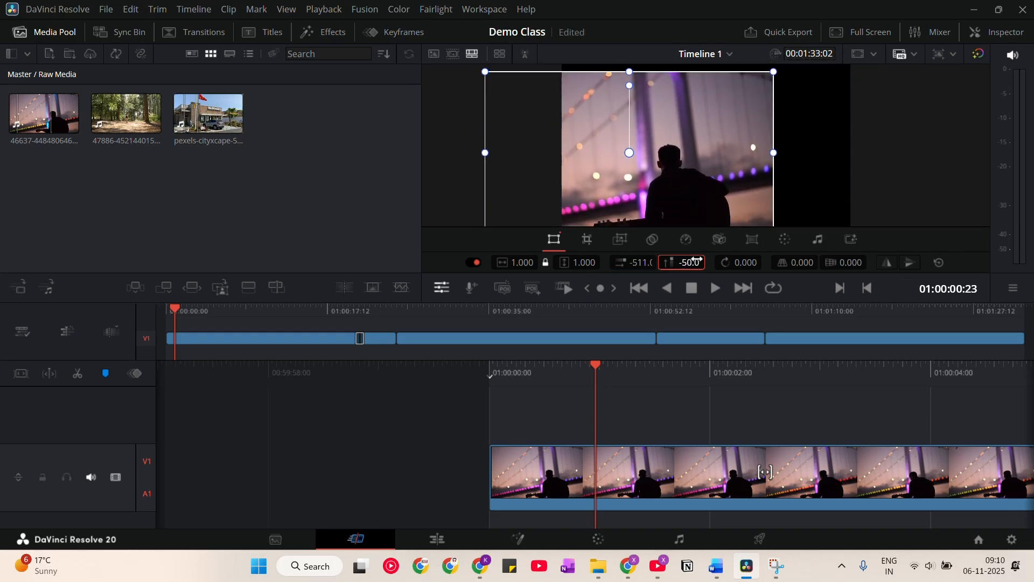
key(ctrl+z)
key(ctrl+z)
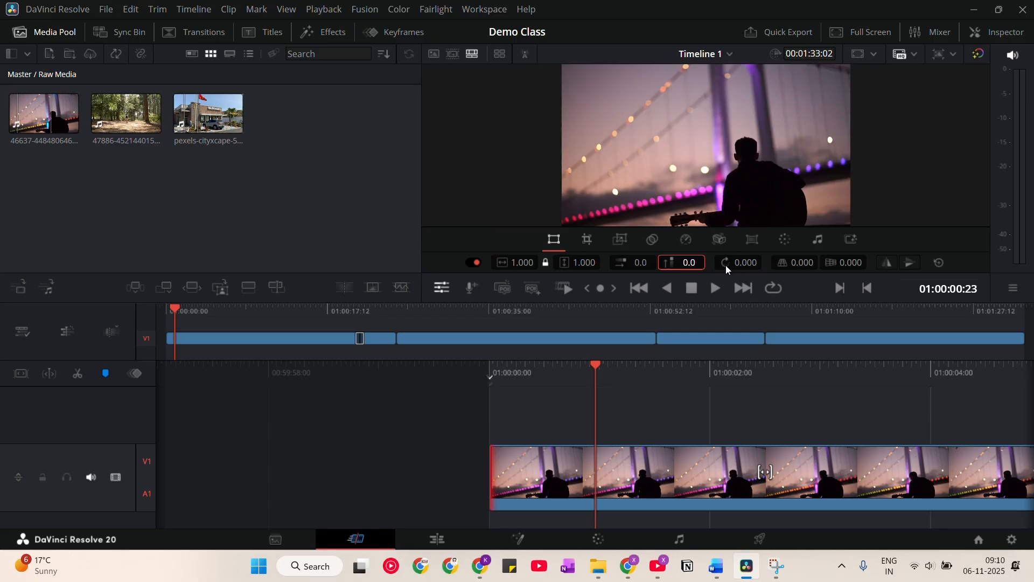
Step: Try a rotation, a pitch of 0.087 and a yaw of 0.230 on the guitarist clip, reverting each change
drag(753, 258, 758, 259)
double_click(758, 259)
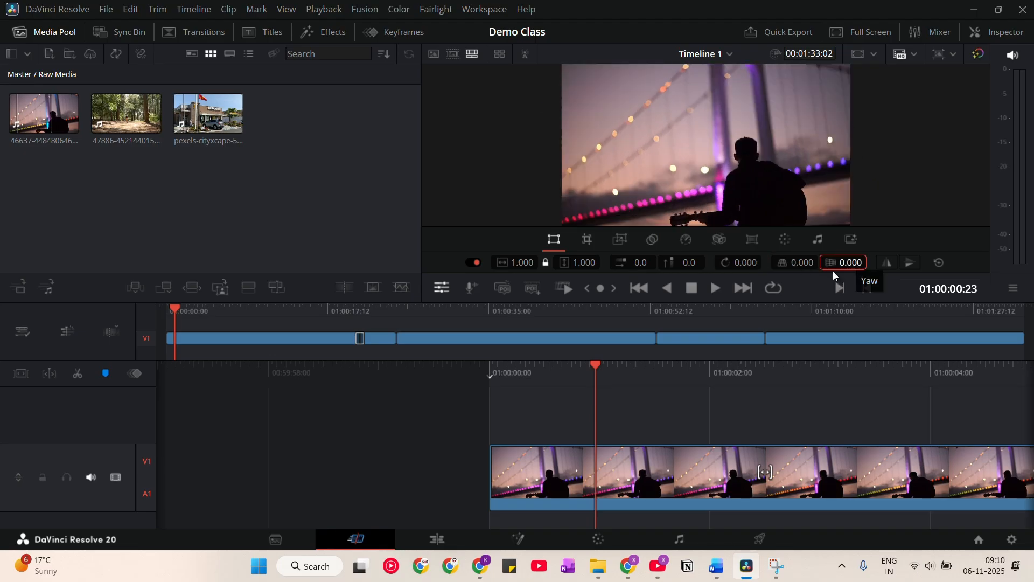
mouse_move(796, 262)
mouse_down()
mouse_move(829, 252)
mouse_move(801, 265)
mouse_up()
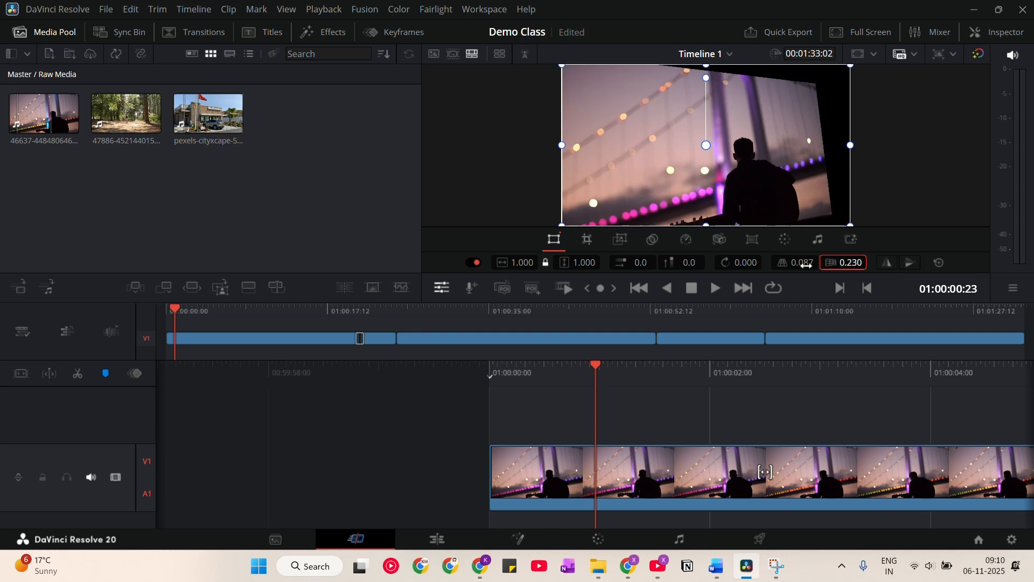
key(ctrl+z)
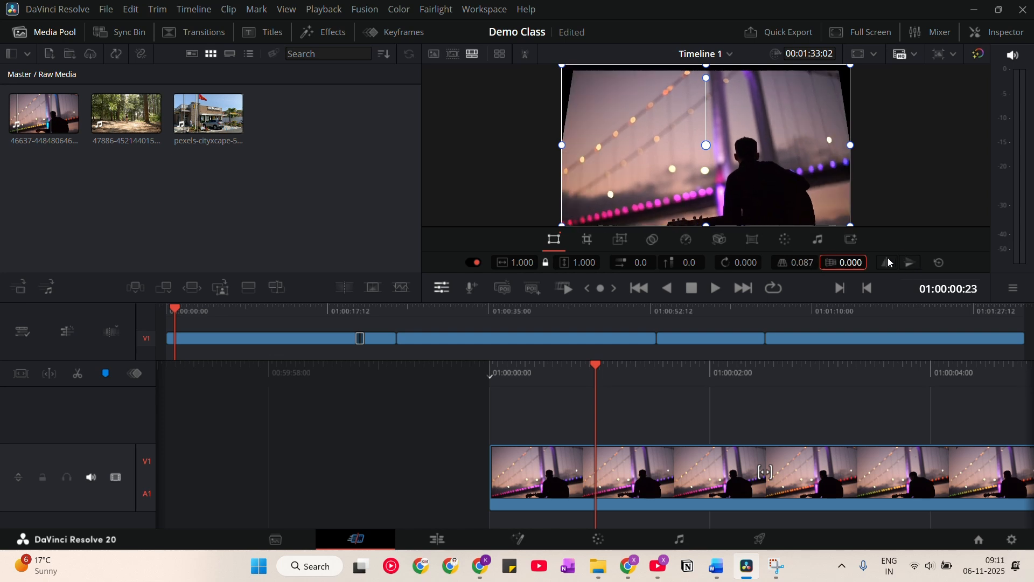
key(ctrl+z)
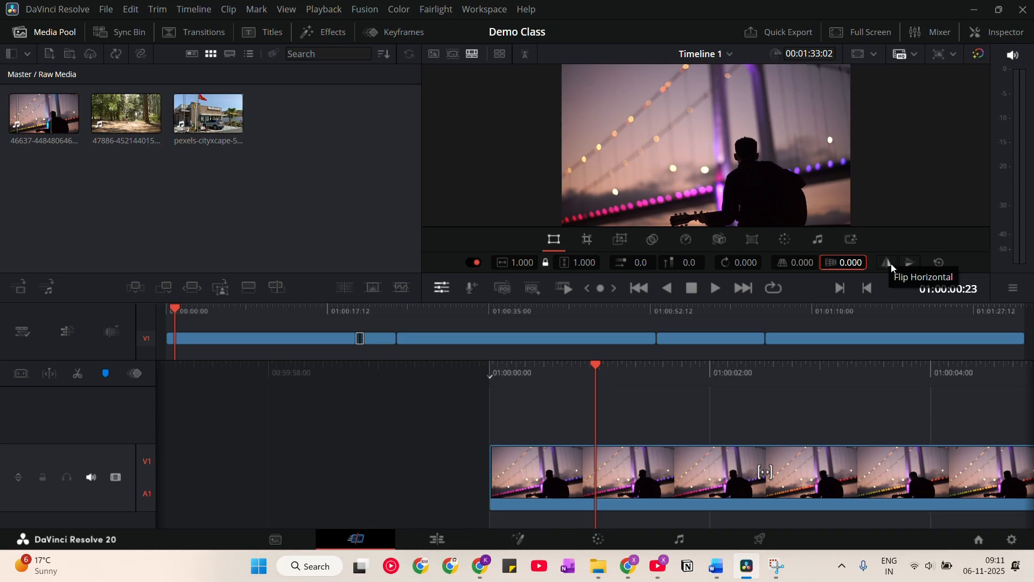
Step: Flip the guitarist clip horizontally and vertically, turning each flip back off
click(889, 264)
click(889, 264)
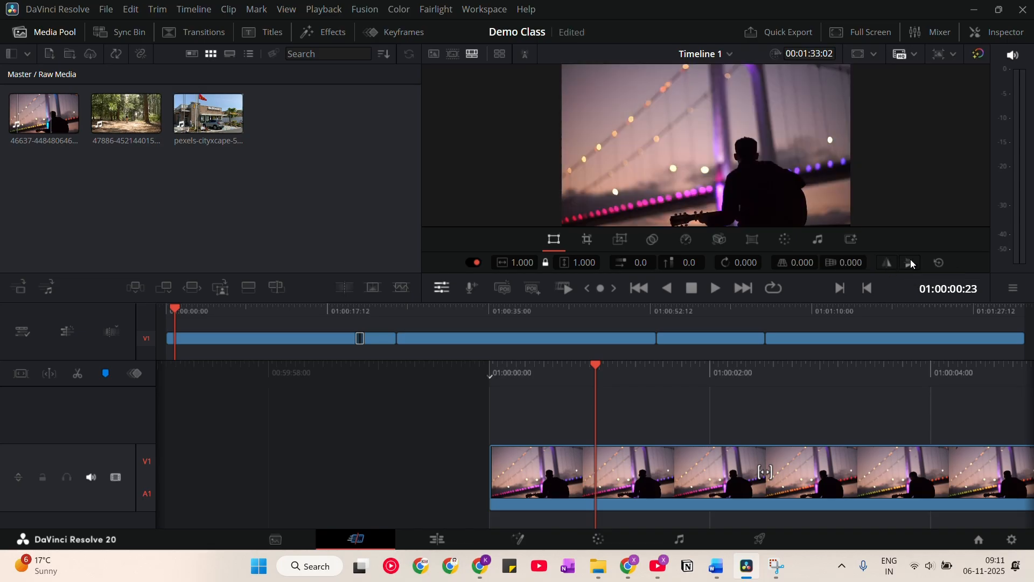
click(910, 263)
click(911, 263)
Step: Try zoom 3.940, Position X 865, rotation -74.50 and yaw 1.500 on the guitarist clip, and reset all transform values
drag(520, 267, 539, 268)
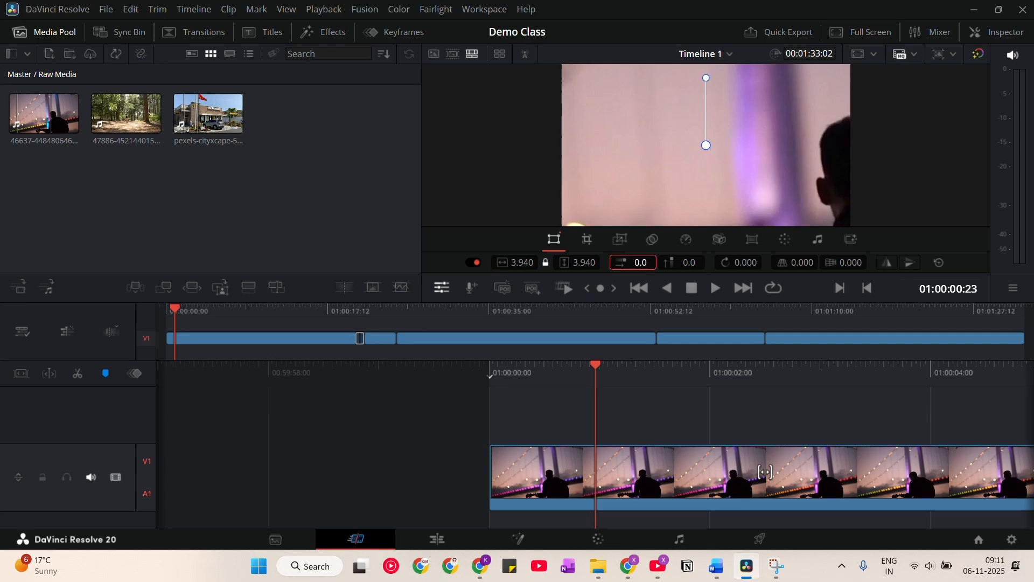
mouse_move(639, 262)
mouse_down()
mouse_move(668, 263)
mouse_move(652, 264)
mouse_up()
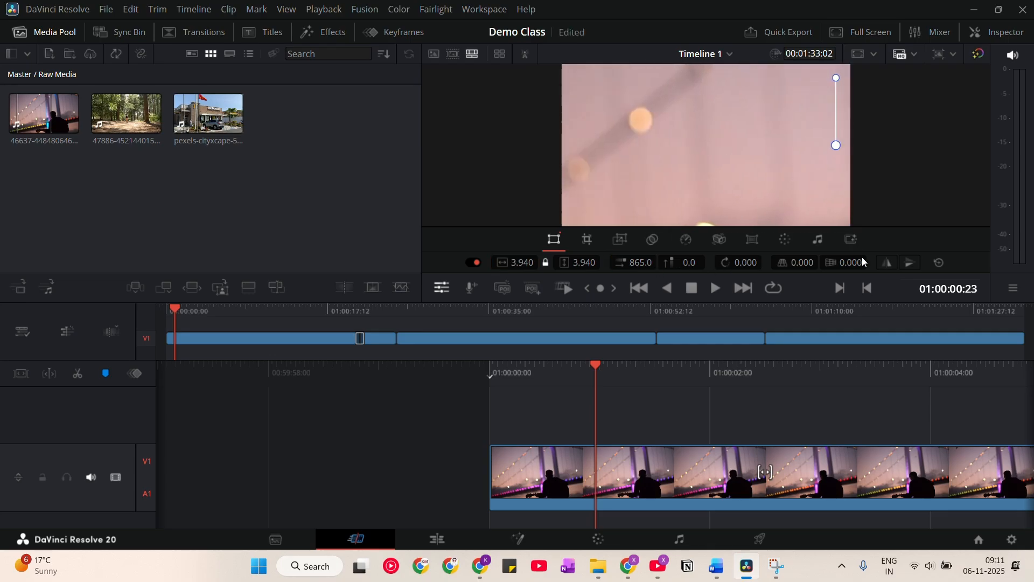
drag(750, 262, 716, 263)
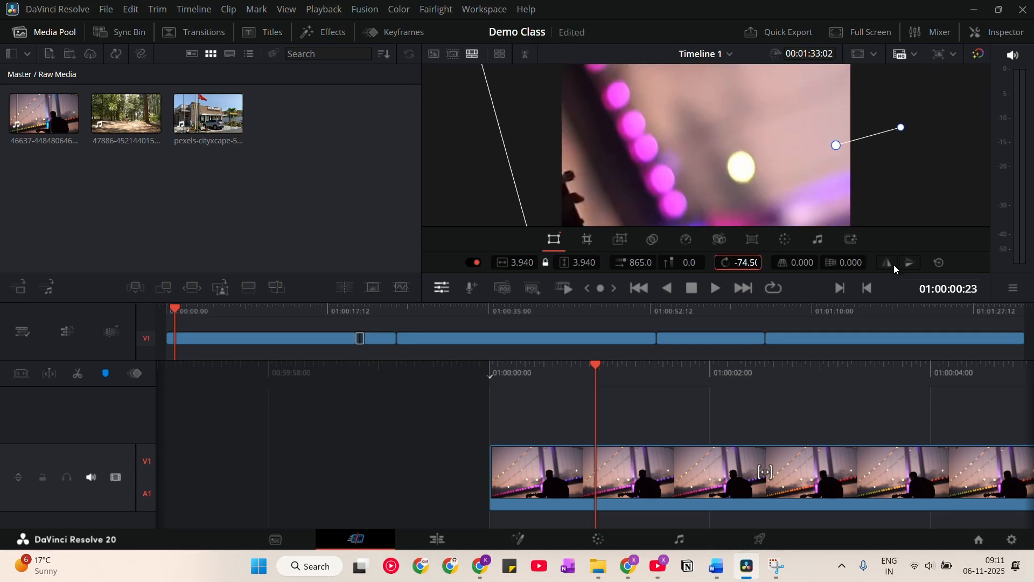
drag(832, 265, 842, 258)
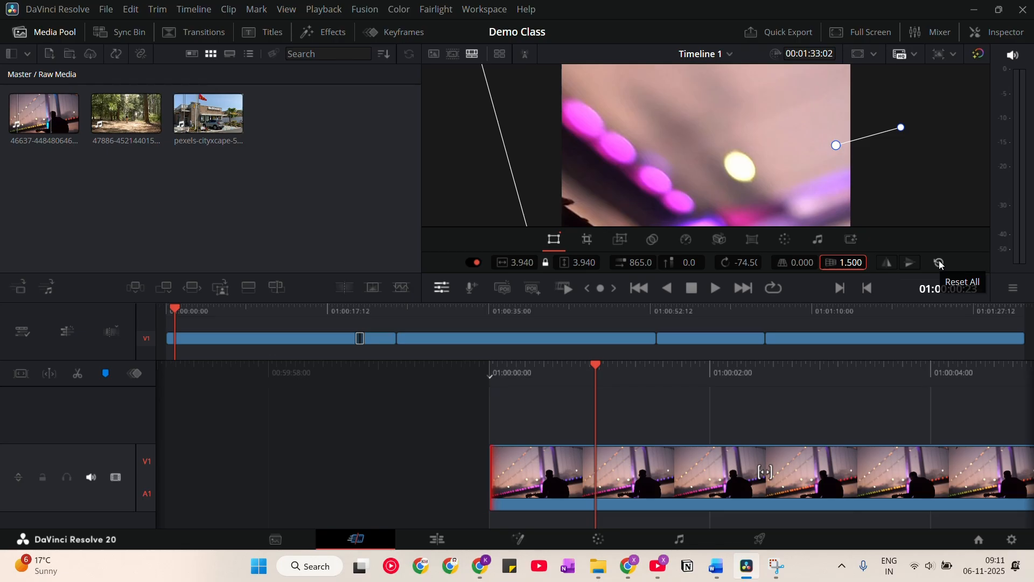
click(940, 264)
Step: Try a zoom of 5.19 and a Position X of 1555 on the guitarist clip, resetting each parameter individually
click(518, 263)
text(5.19)
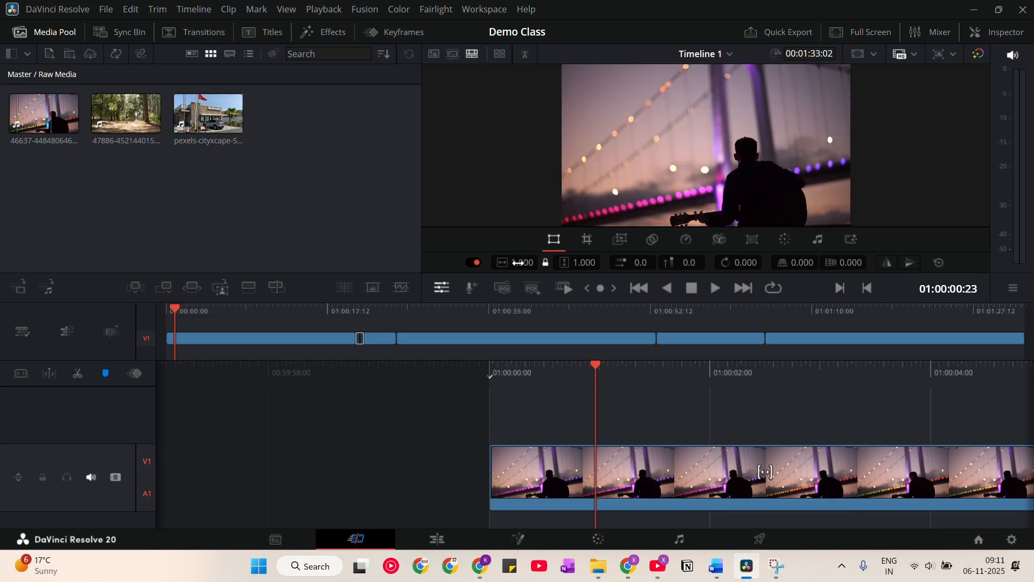
key(Return)
click(525, 263)
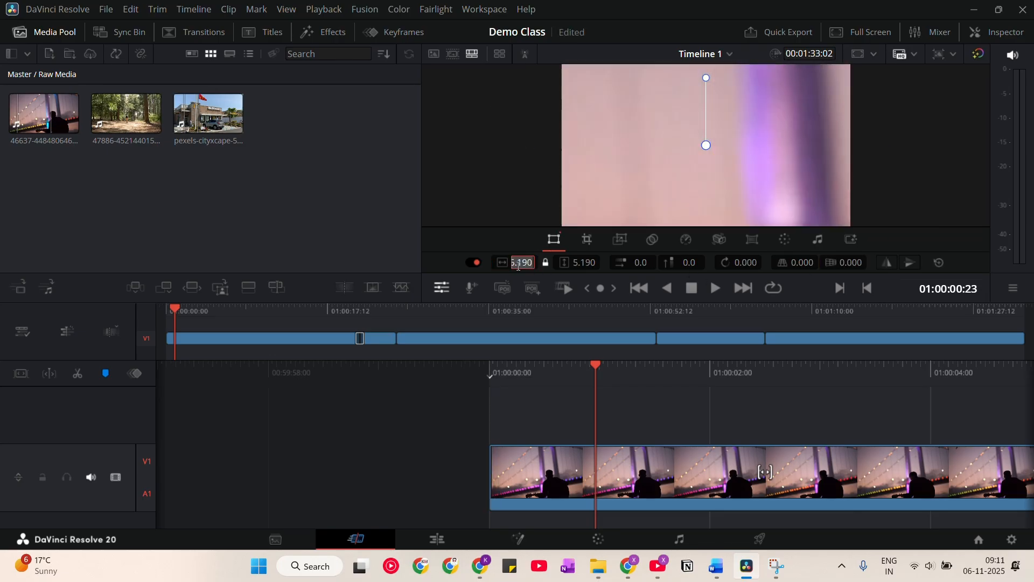
double_click(504, 266)
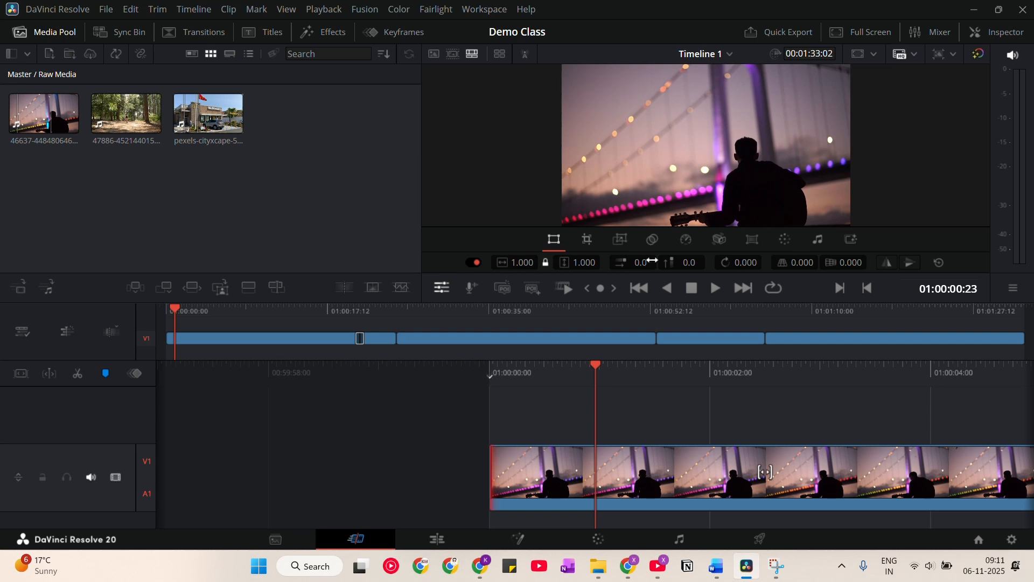
drag(652, 260, 647, 264)
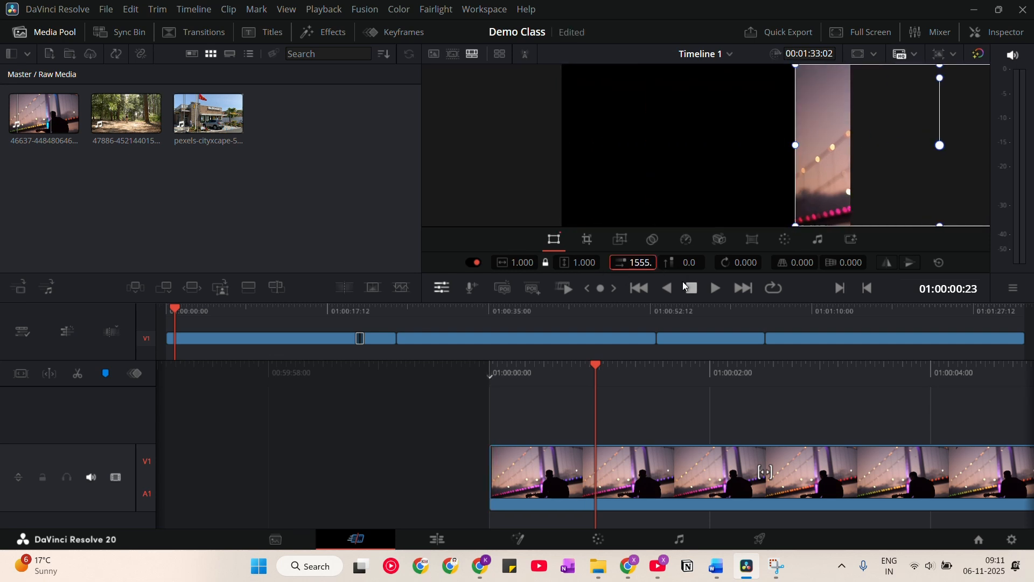
click(623, 264)
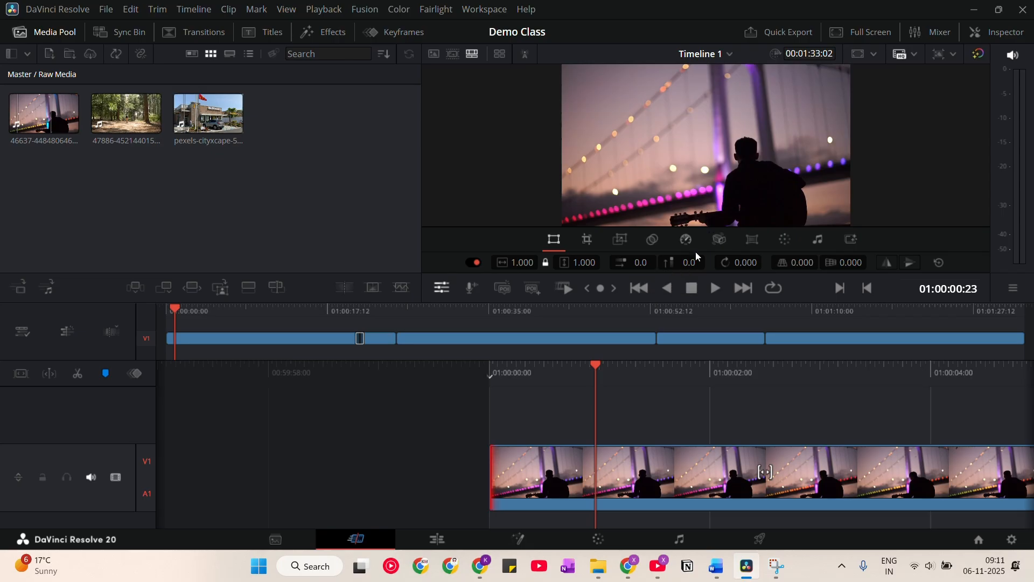
Step: Zoom the guitarist clip to 1.700 and try a Position X of 453, resetting only the position
drag(527, 264, 561, 263)
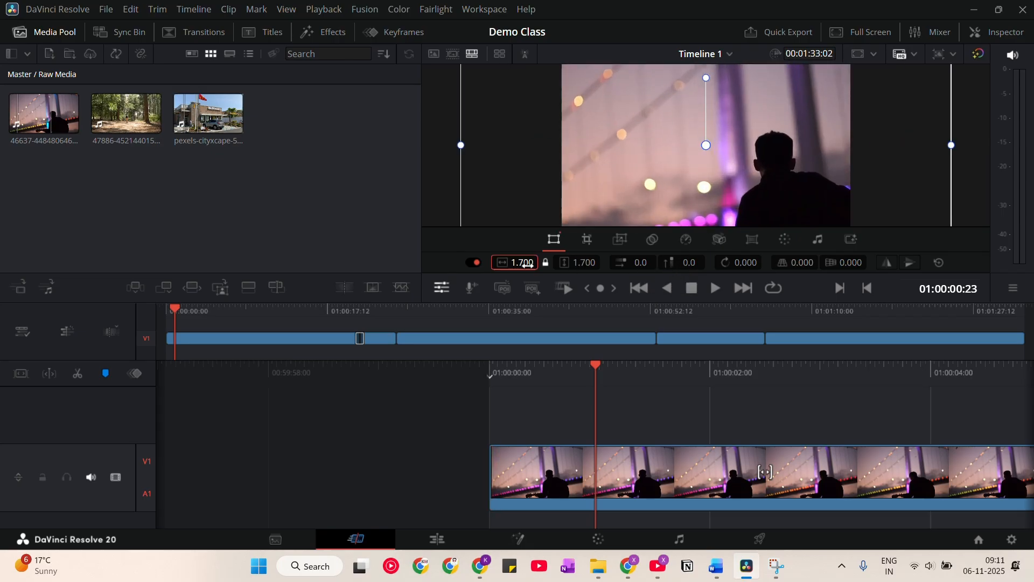
drag(636, 263, 966, 263)
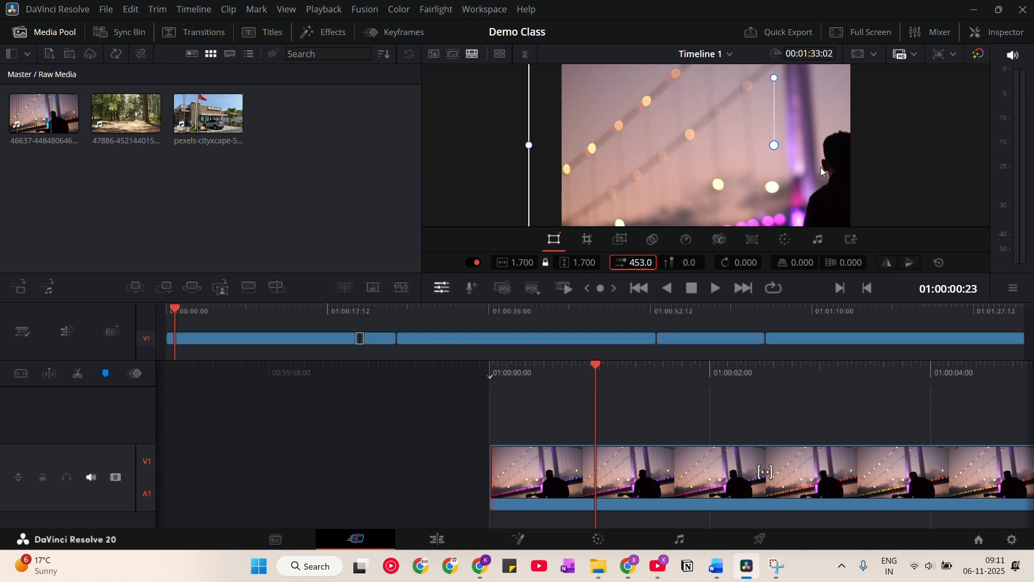
double_click(620, 262)
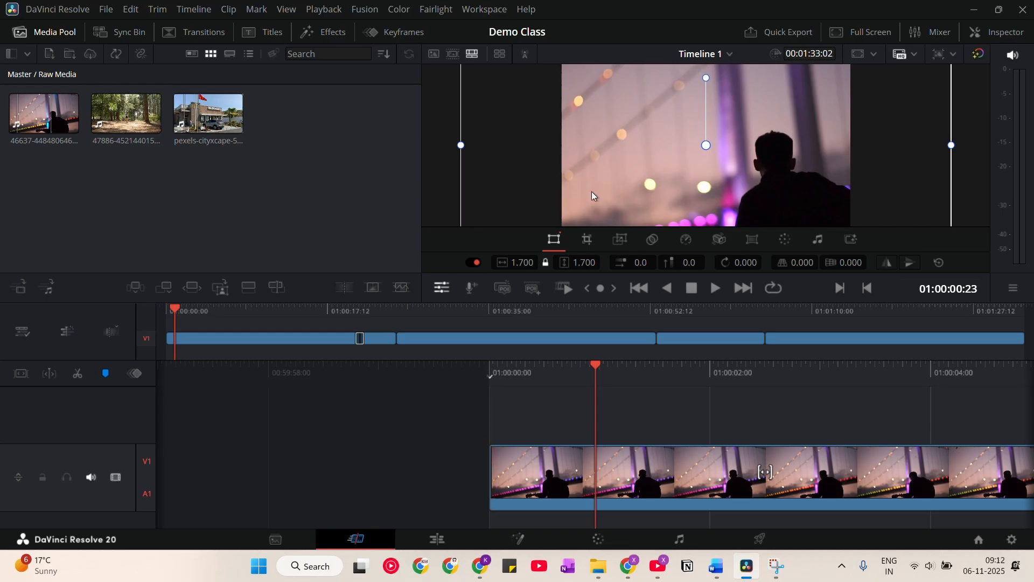
Step: Try a left crop of 64.00 with a softness of 89.20 on the guitarist clip, and reset the crop
click(587, 239)
drag(612, 260, 737, 260)
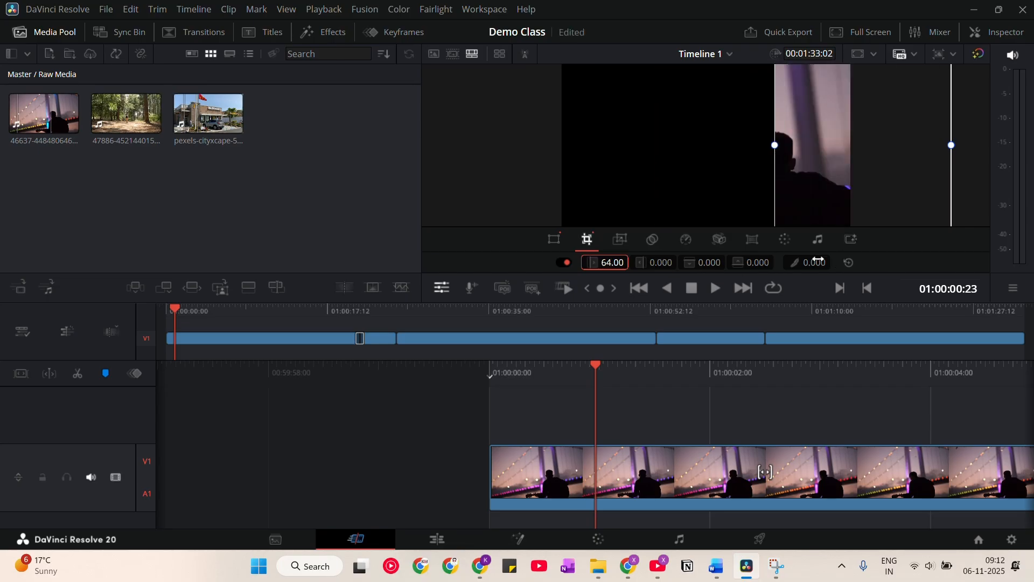
drag(814, 261, 846, 262)
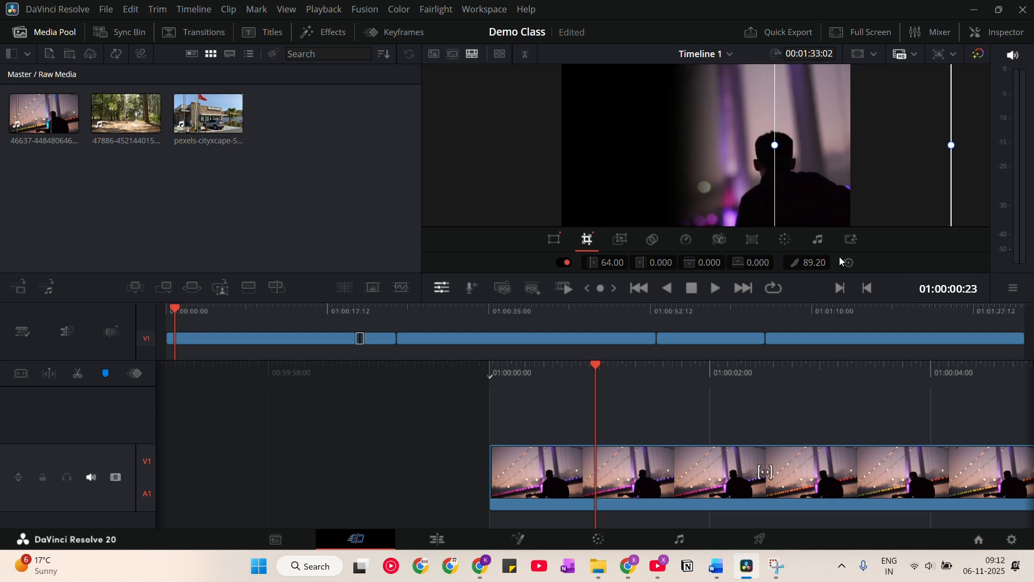
click(849, 263)
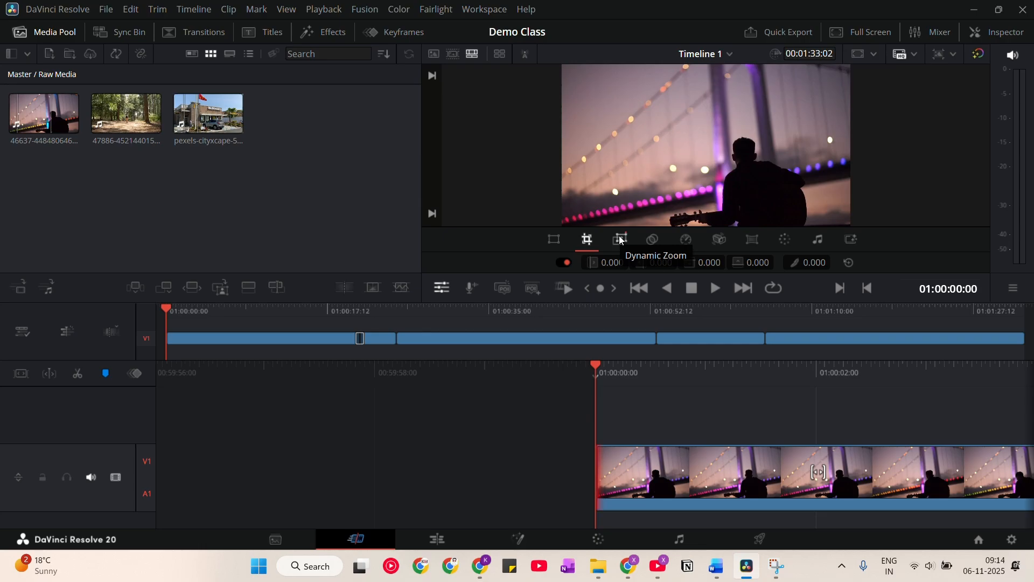
Step: Turn on Dynamic Zoom for the guitarist clip and play it from the start to preview the motion
click(621, 241)
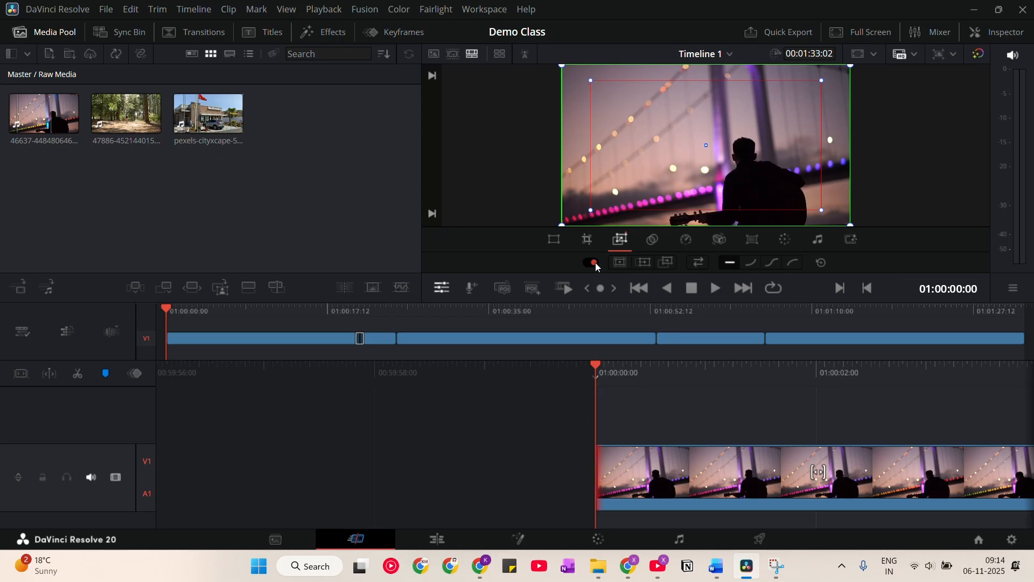
key(space)
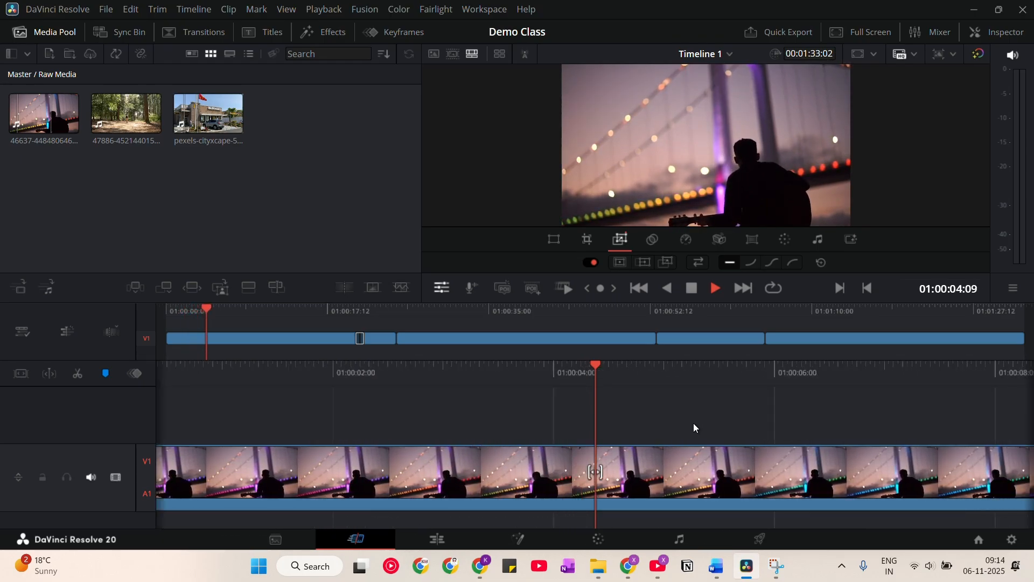
key(space)
Step: Try a transform zoom of 1.300 combined with Dynamic Zoom, preview the playback and reset the zoom value
click(556, 239)
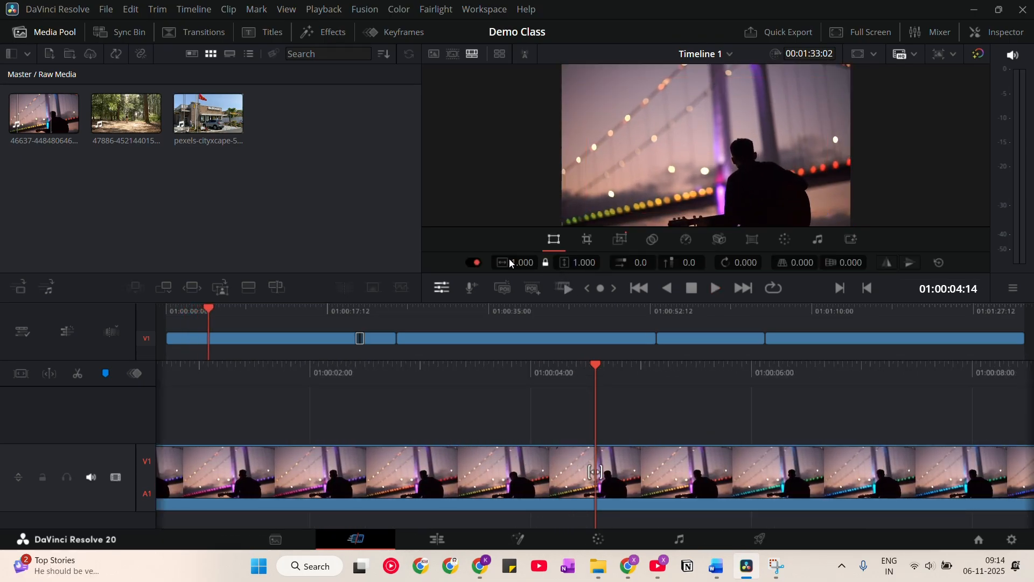
drag(511, 262, 522, 264)
click(620, 239)
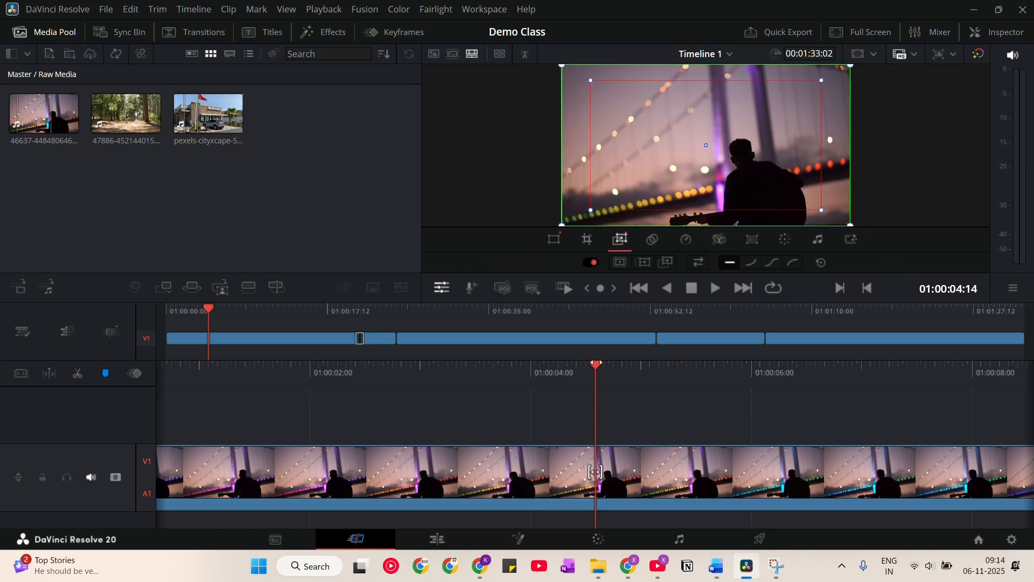
key(space)
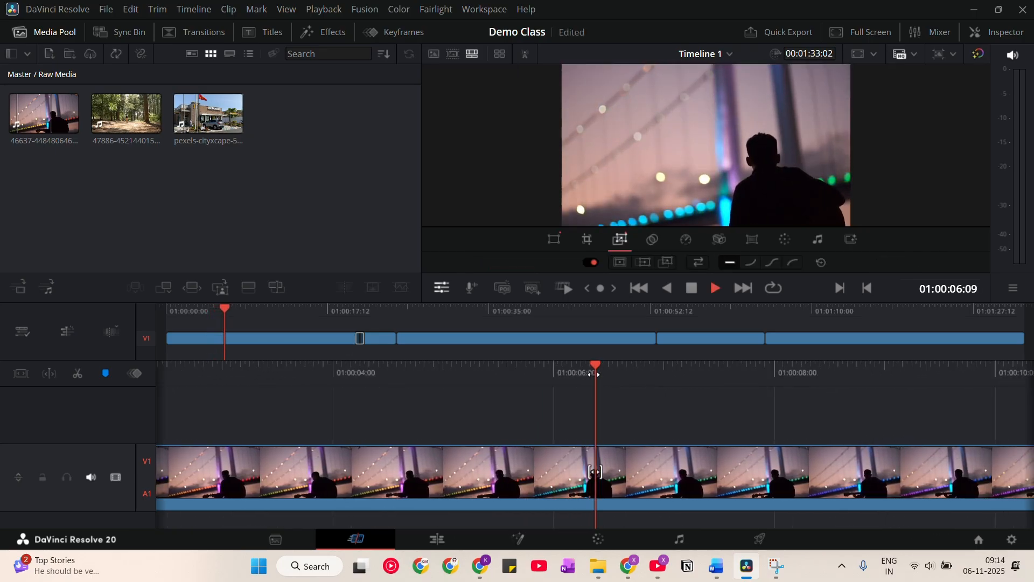
key(space)
click(556, 239)
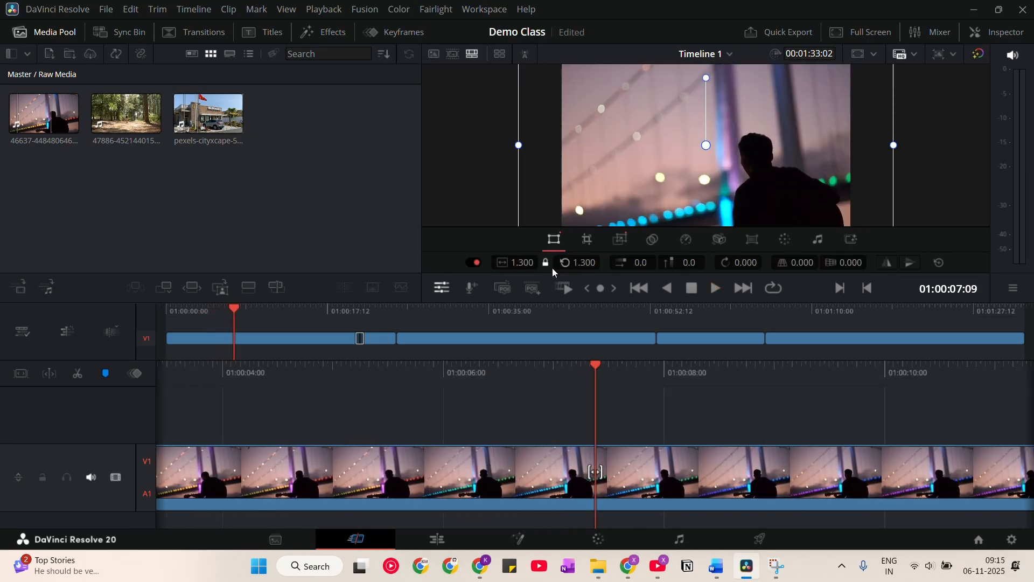
click(621, 245)
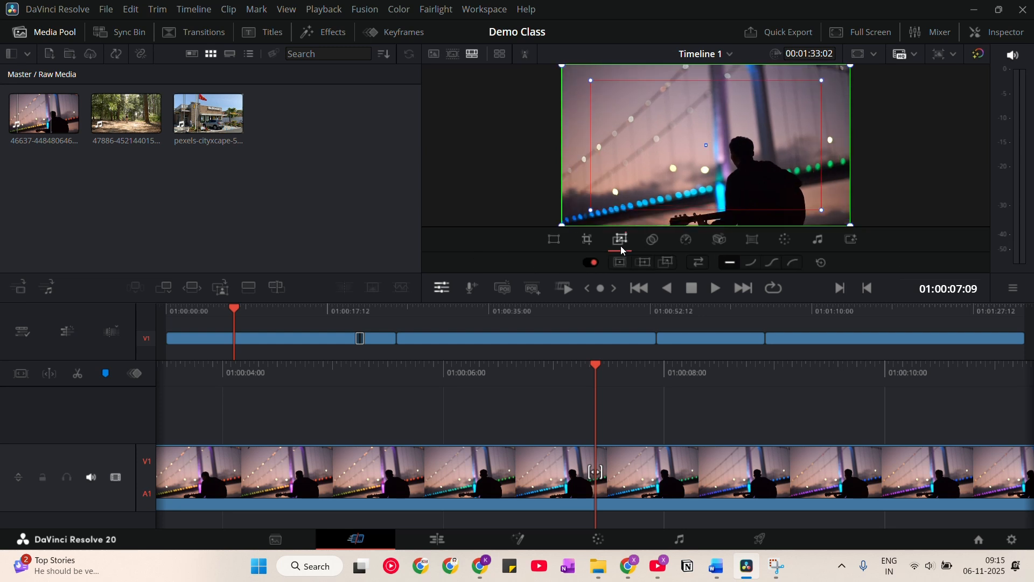
Step: Play and scrub through the guitarist clip's start, middle and end to examine the Dynamic Zoom motion
key(space)
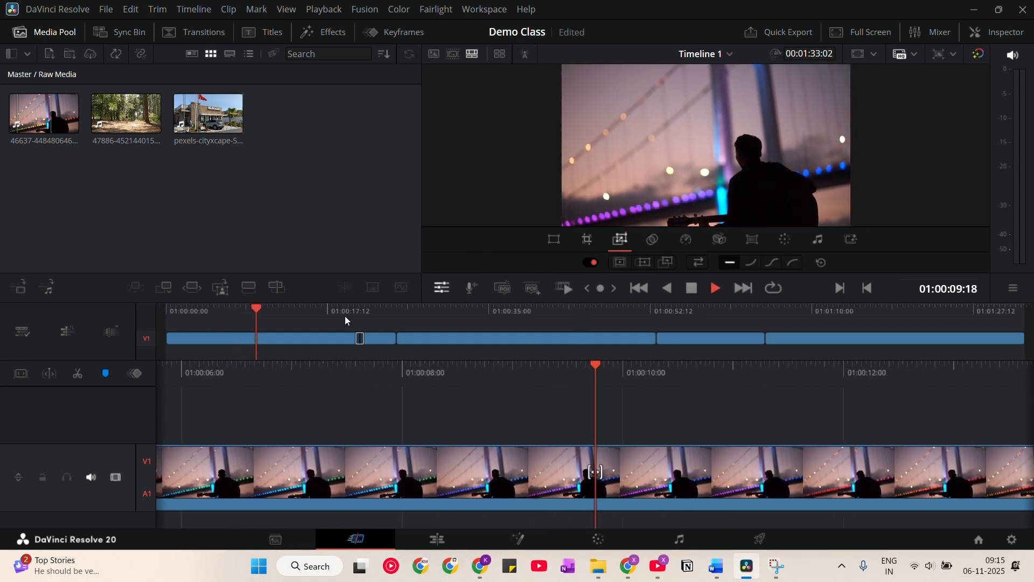
drag(337, 312, 345, 313)
key(space)
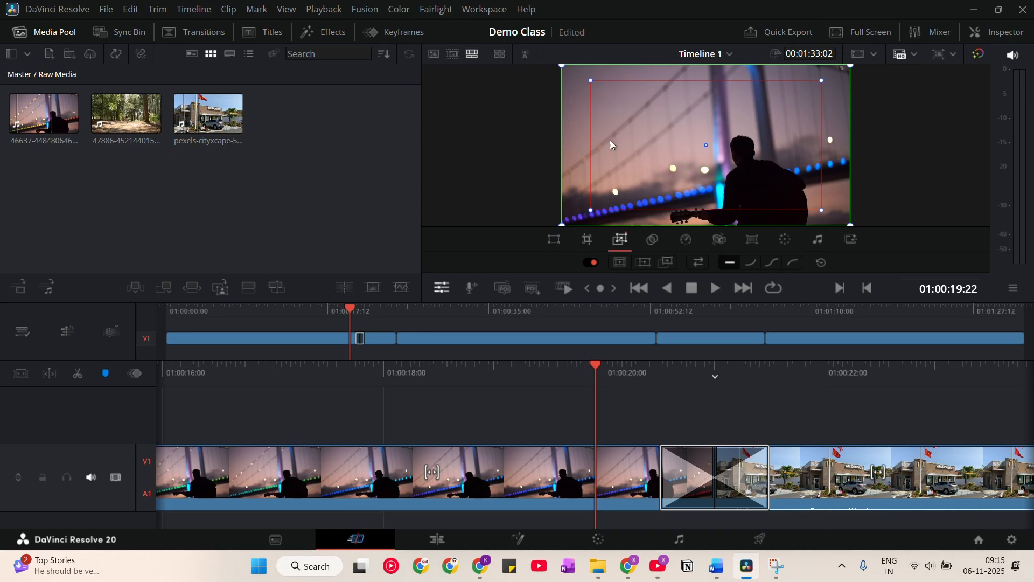
key(space)
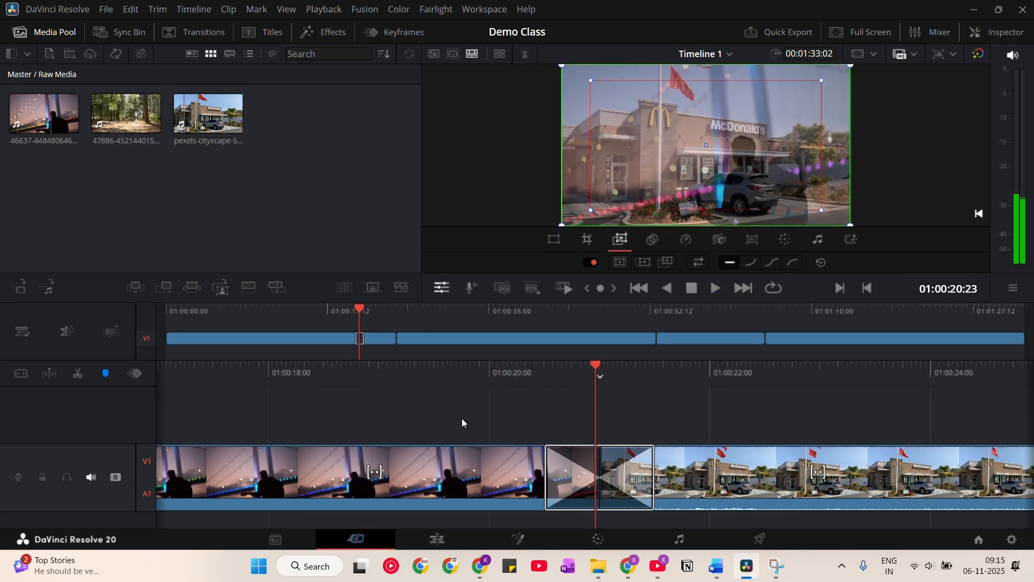
drag(278, 317, 159, 336)
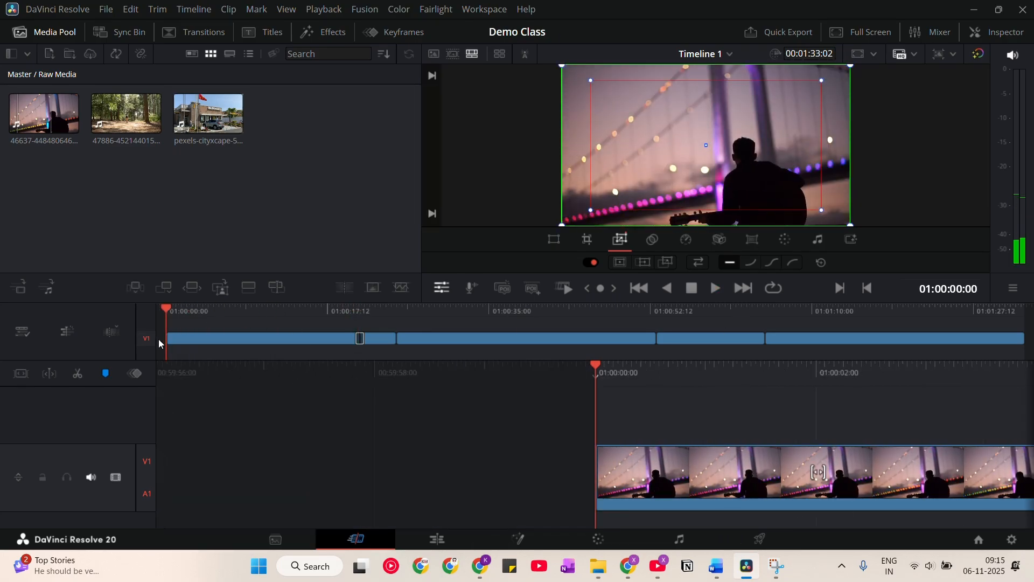
click(281, 311)
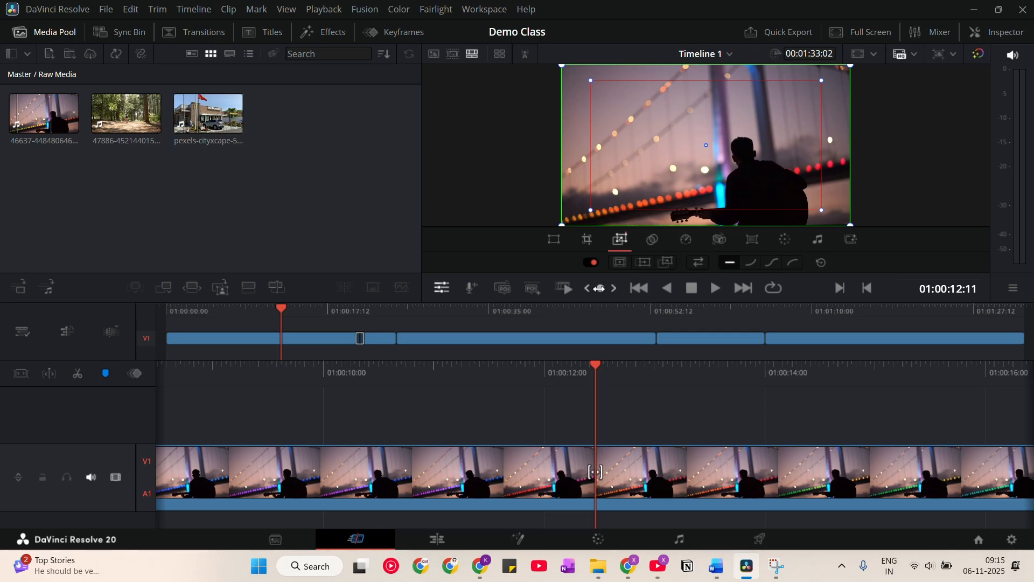
Step: Shrink the inner Dynamic Zoom frame around the guitarist and swap the start and end frames
mouse_move(591, 210)
mouse_down()
mouse_move(582, 216)
mouse_move(605, 202)
mouse_up()
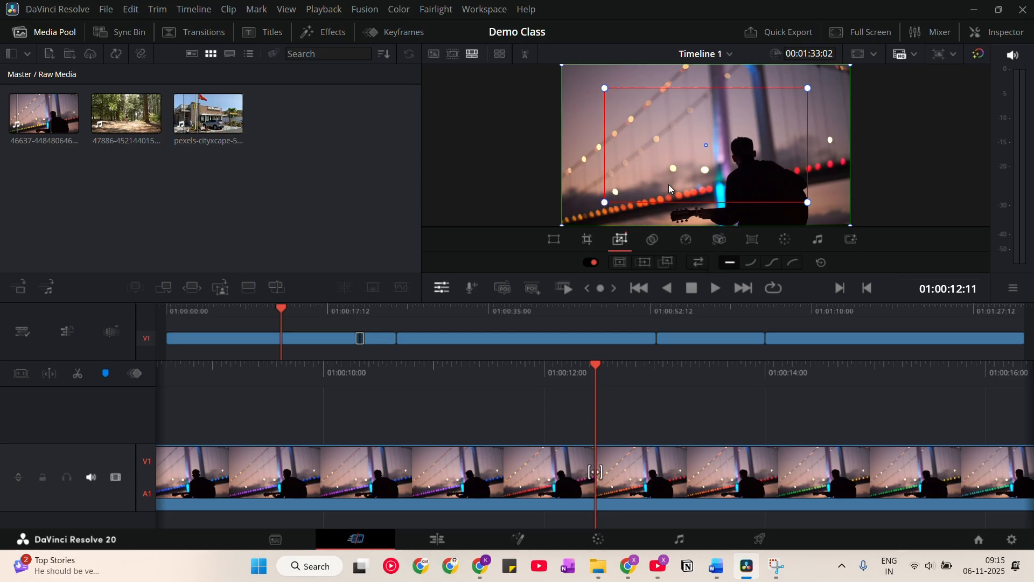
click(697, 267)
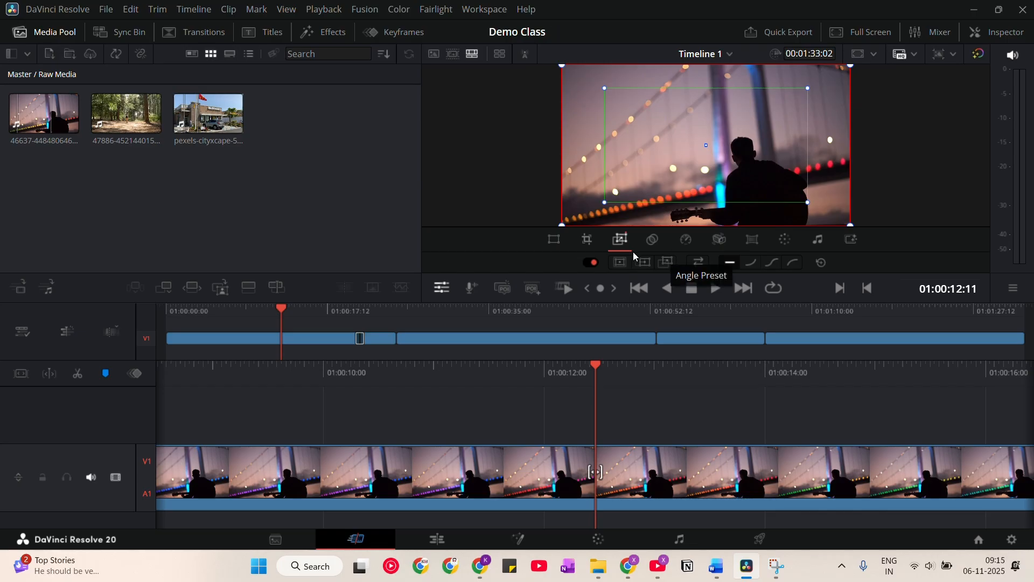
Step: Try the Dynamic Zoom angle and zoom presets with different easing curves, and reset the Dynamic Zoom settings
click(667, 263)
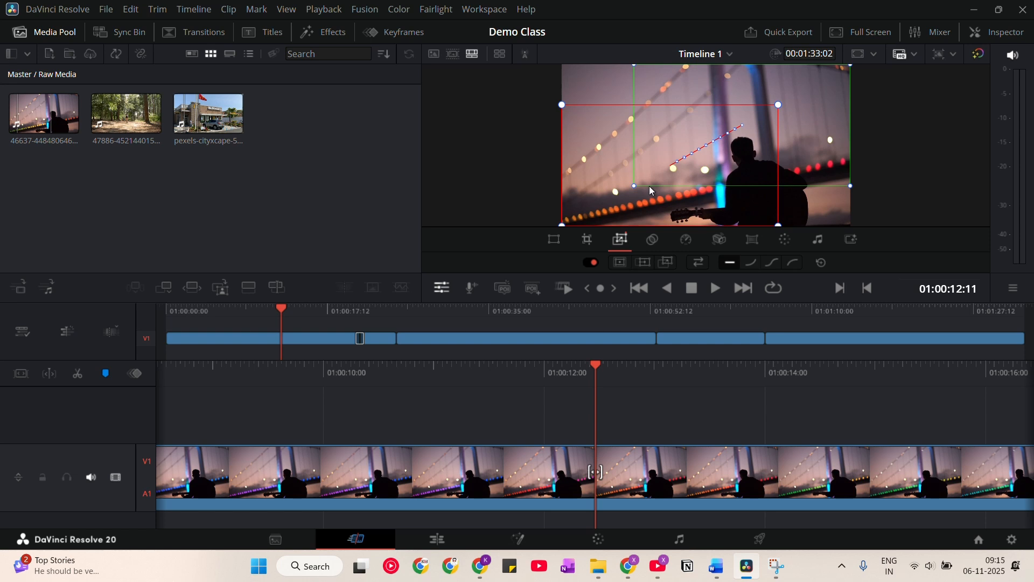
click(620, 263)
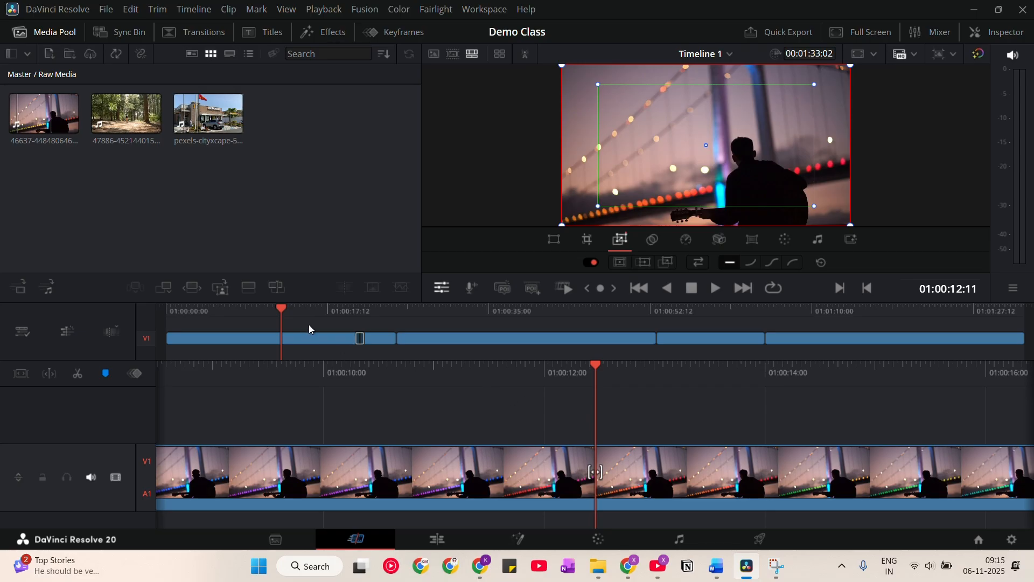
mouse_move(285, 322)
mouse_down()
mouse_move(206, 318)
mouse_move(302, 316)
mouse_up()
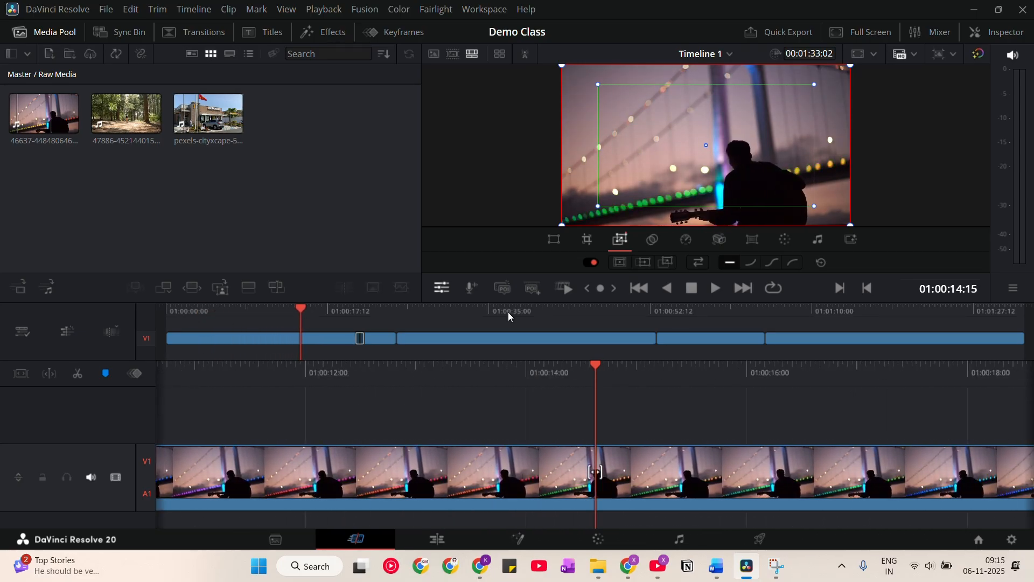
click(747, 264)
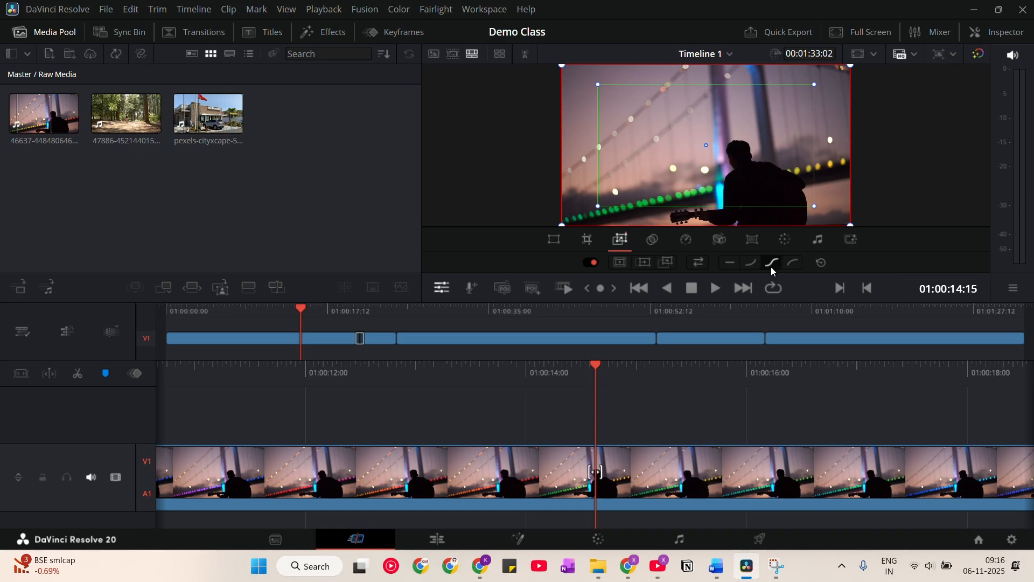
click(770, 264)
click(821, 263)
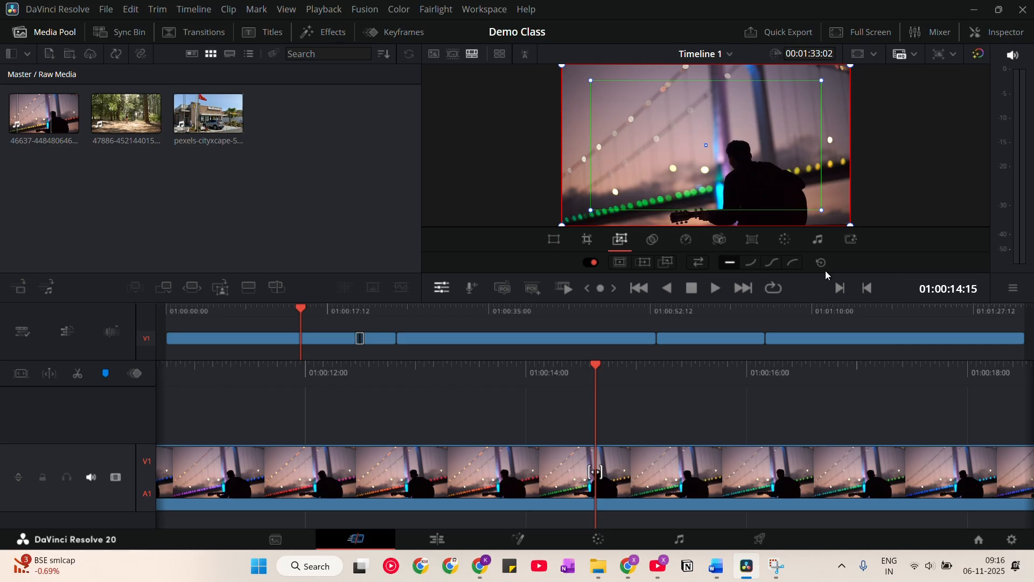
Step: Browse the composite modes available for the guitarist clip, leaving Normal selected
click(655, 240)
click(670, 263)
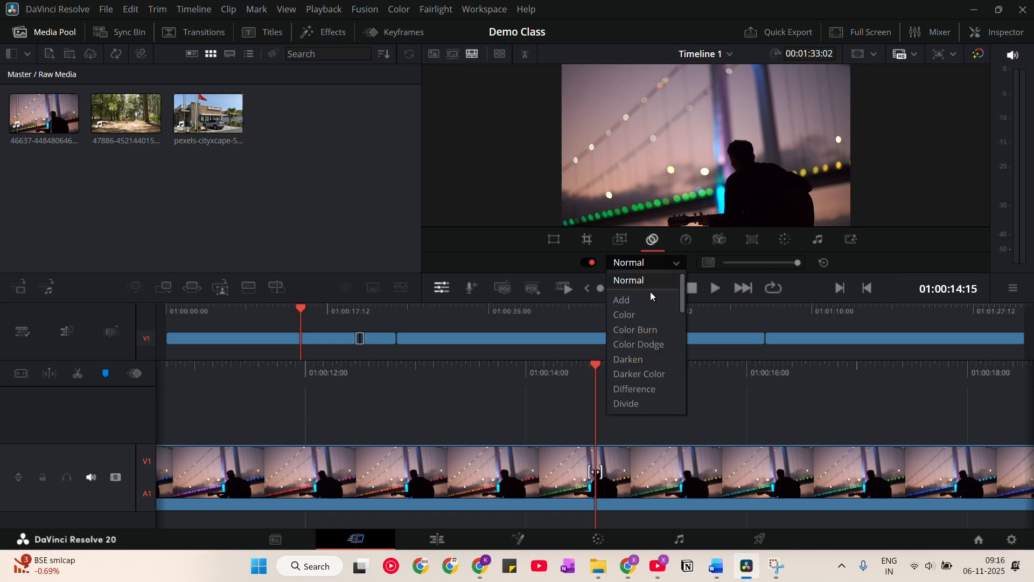
scroll(654, 313, down, 5)
scroll(660, 323, up, 3)
scroll(661, 323, up, 3)
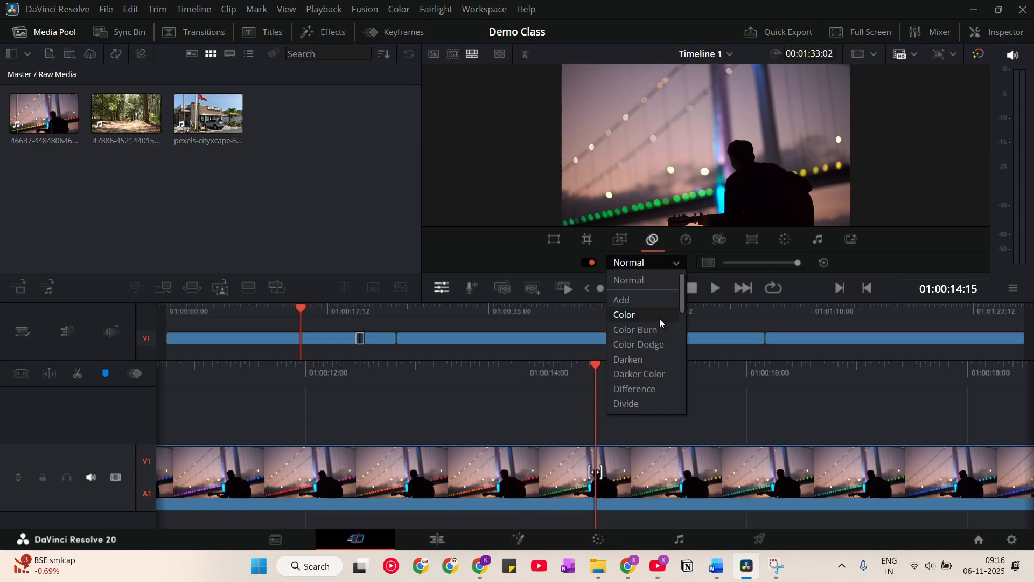
click(666, 274)
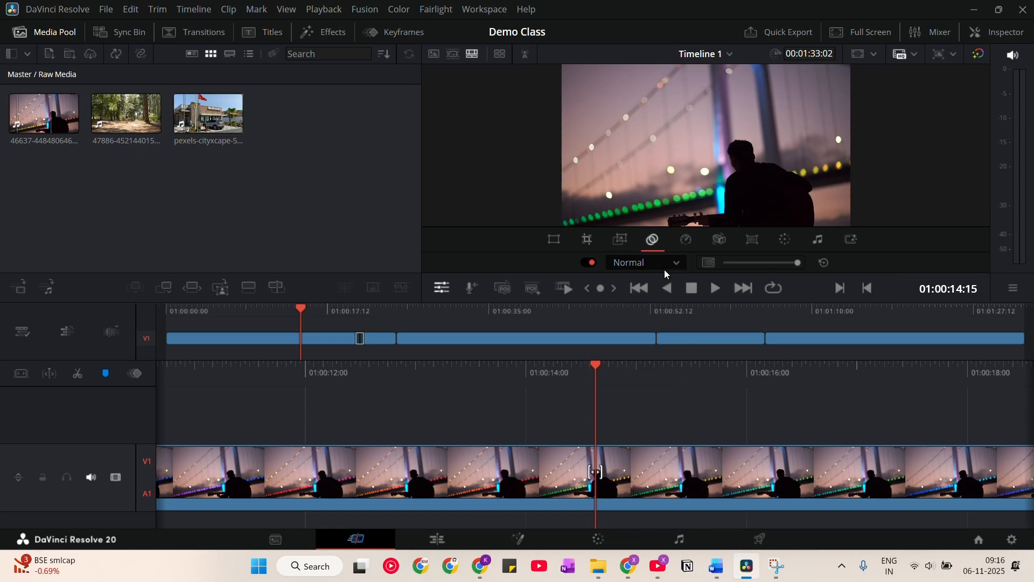
Step: Try a playback speed of 158.00 on the guitarist clip and undo the speed change
click(693, 240)
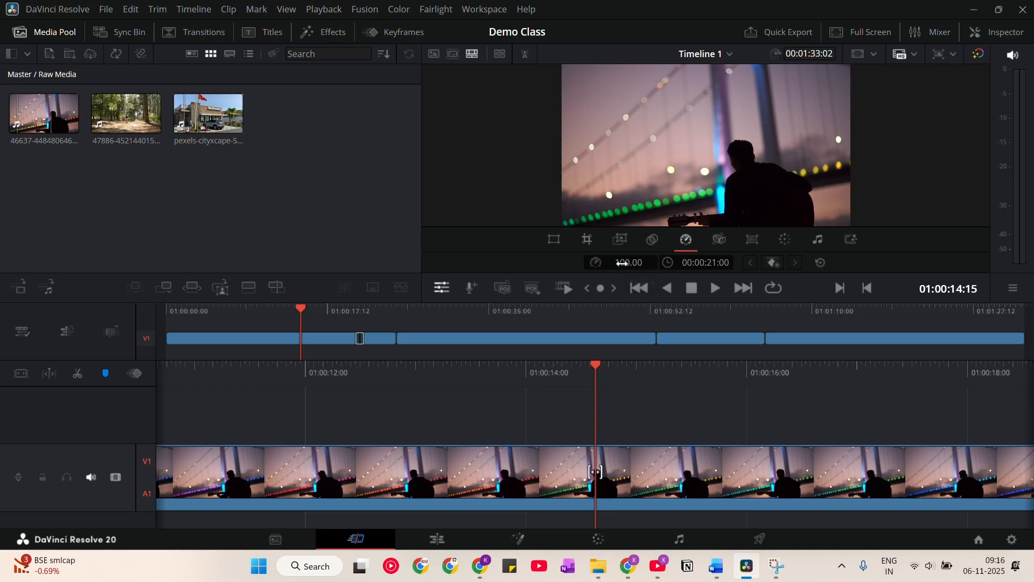
drag(622, 262, 653, 262)
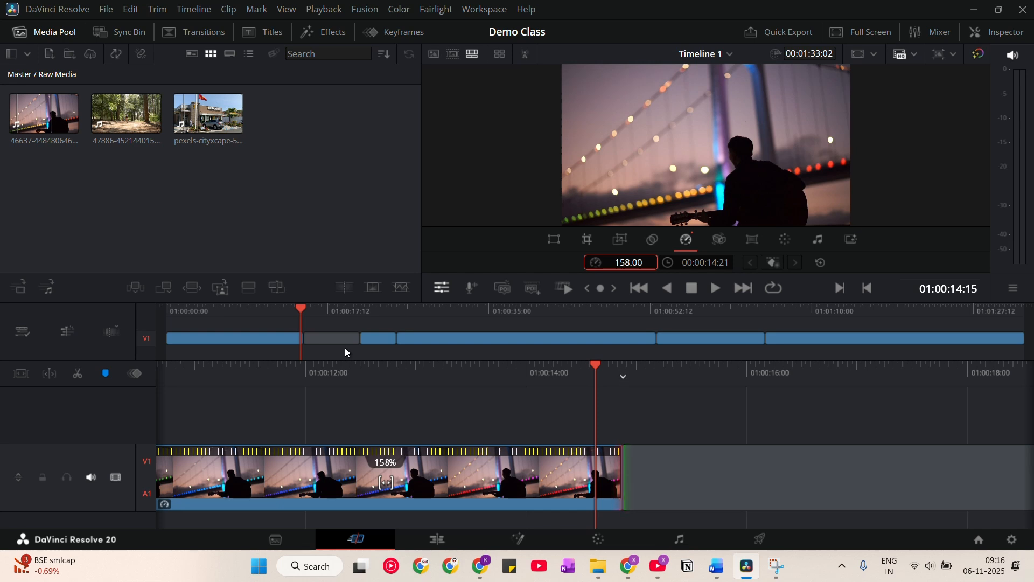
key(ctrl+z)
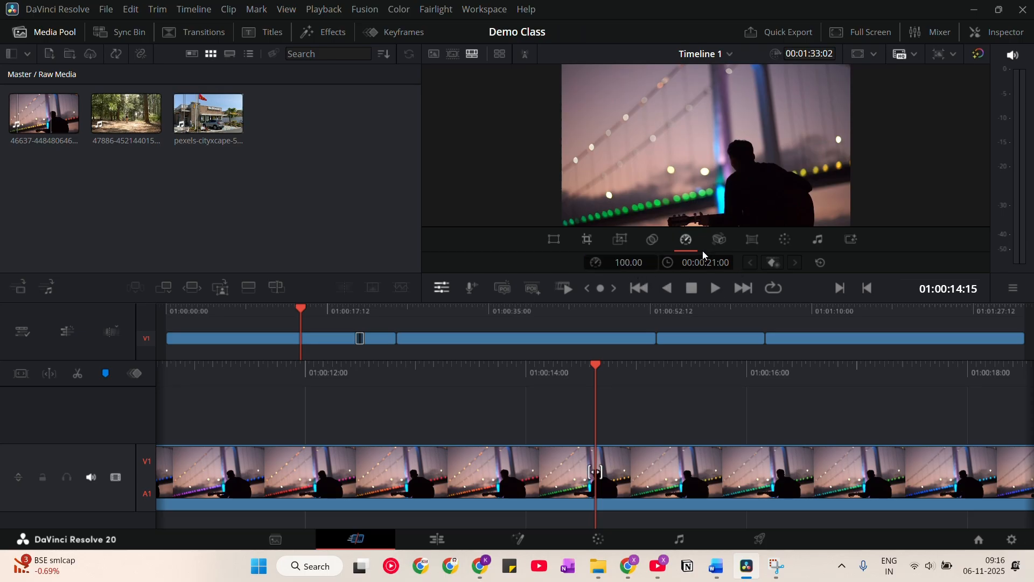
Step: Stabilize the guitarist clip using the Perspective mode
click(719, 239)
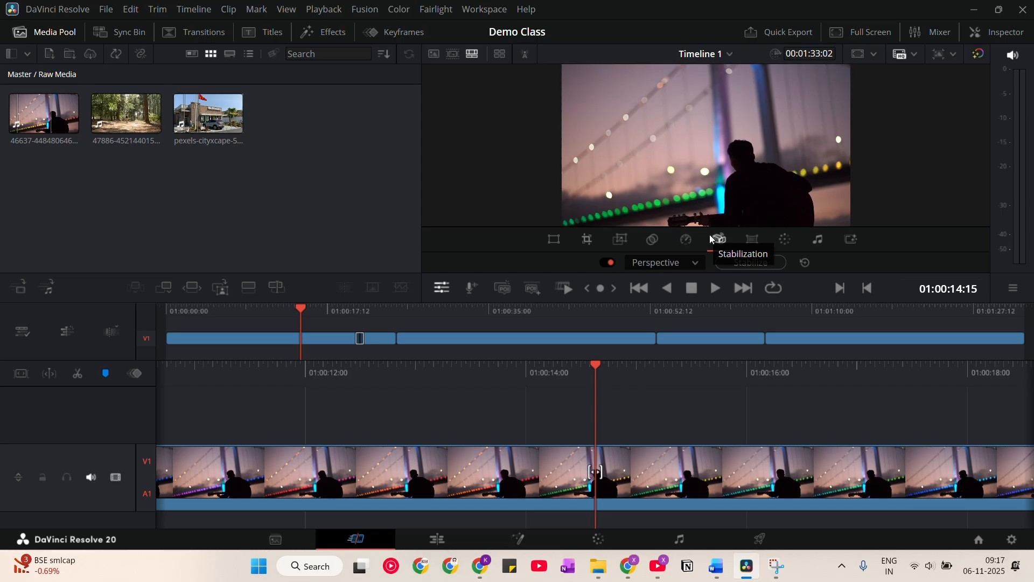
click(750, 263)
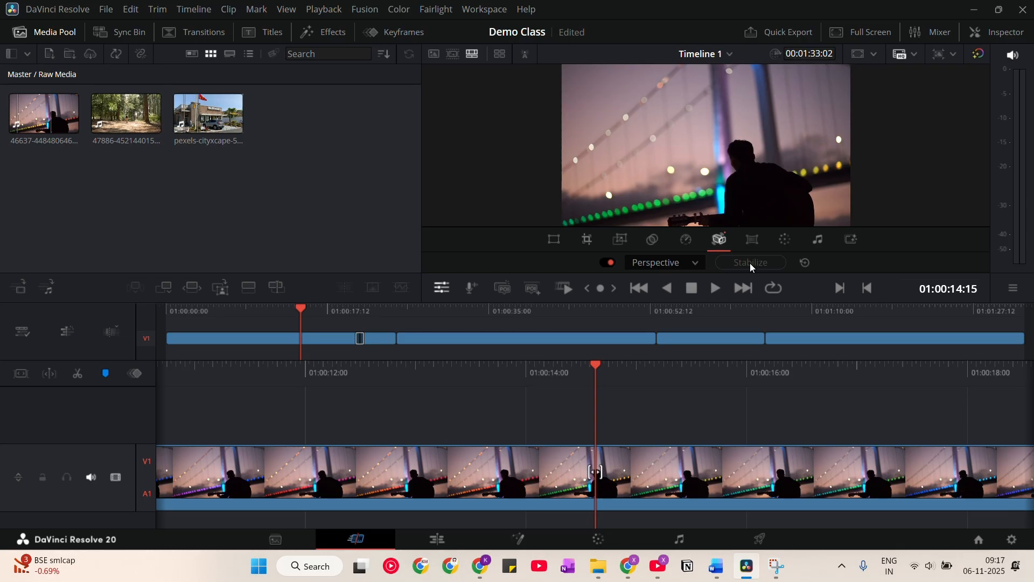
Step: Try Lens Correction on the guitarist clip with analysis and distortion in both directions, returning the distortion to neutral
click(753, 239)
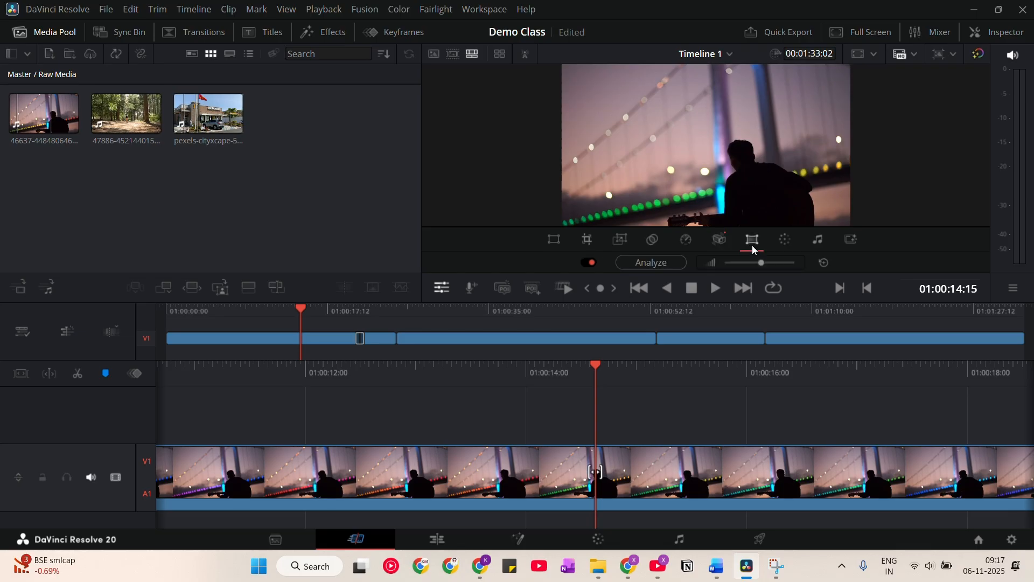
click(676, 264)
drag(761, 263, 748, 264)
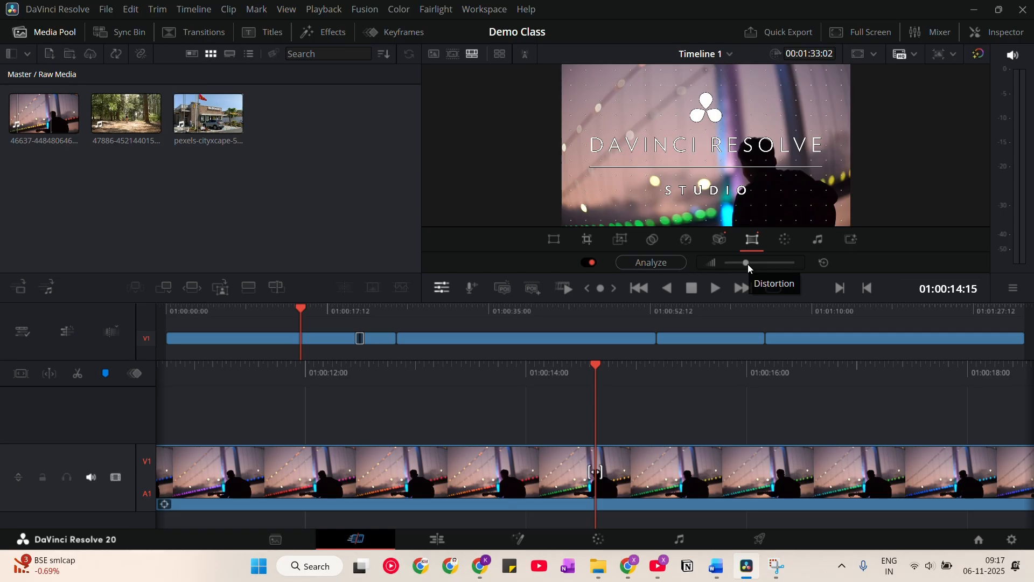
drag(747, 264, 776, 264)
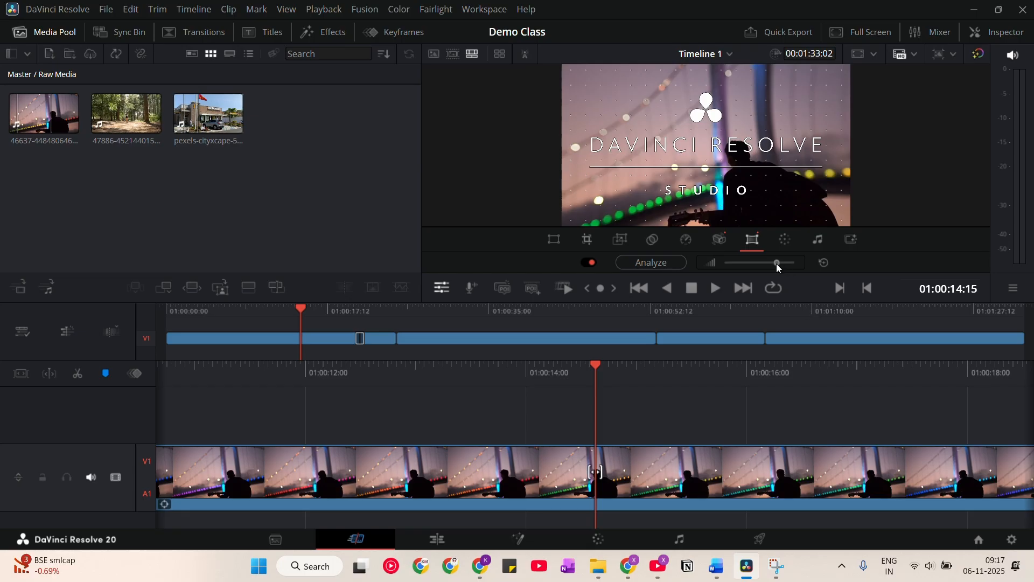
drag(777, 266, 782, 266)
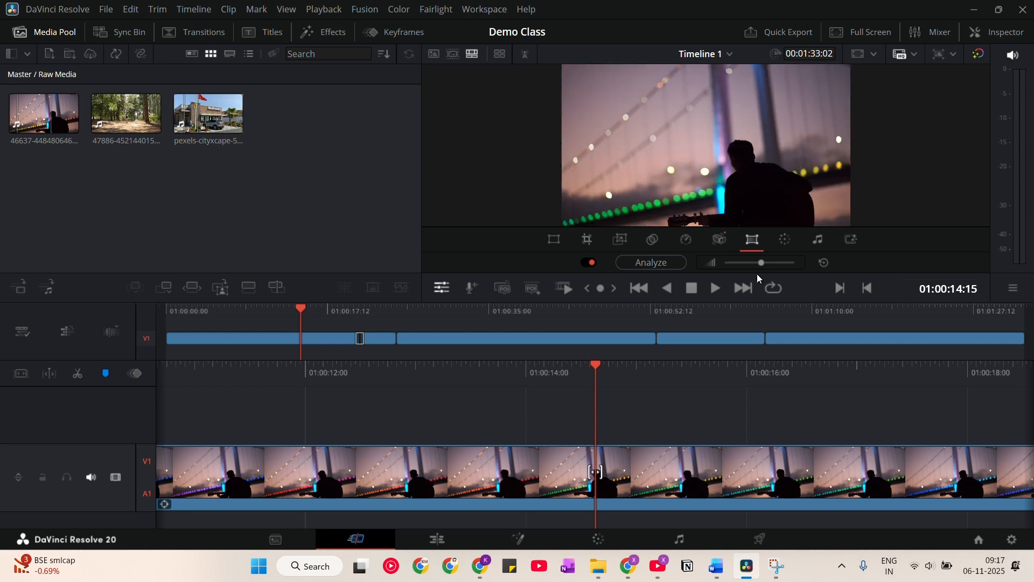
click(758, 263)
Step: Apply Auto Color to the guitarist clip and check the result on the Color page before returning to the Cut page
click(787, 241)
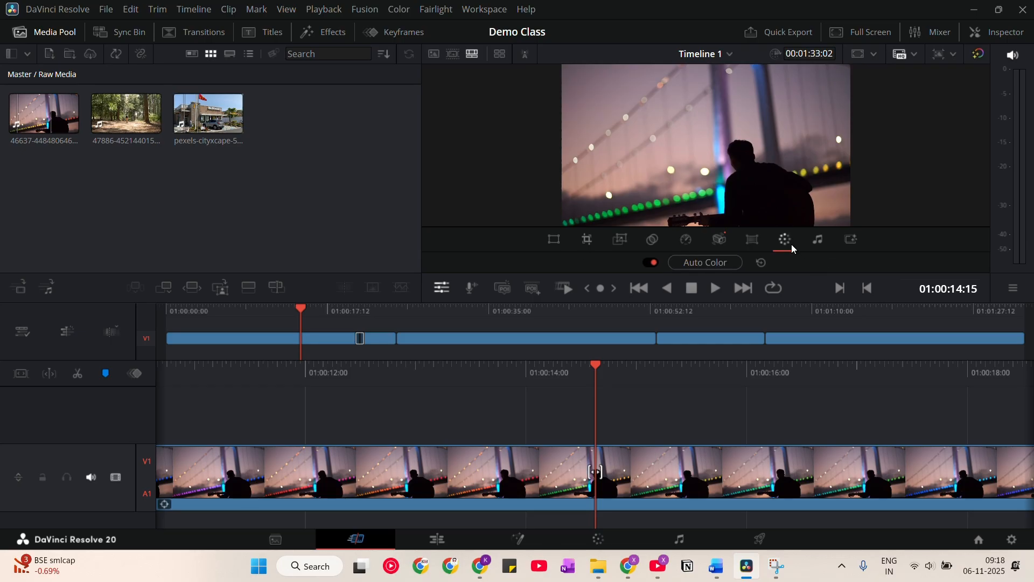
click(697, 266)
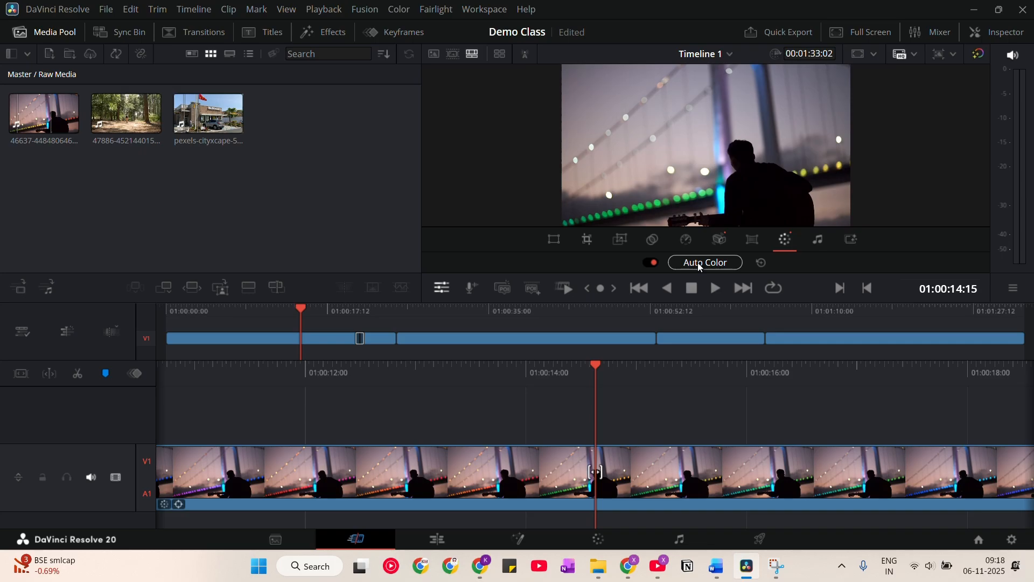
click(699, 265)
click(600, 537)
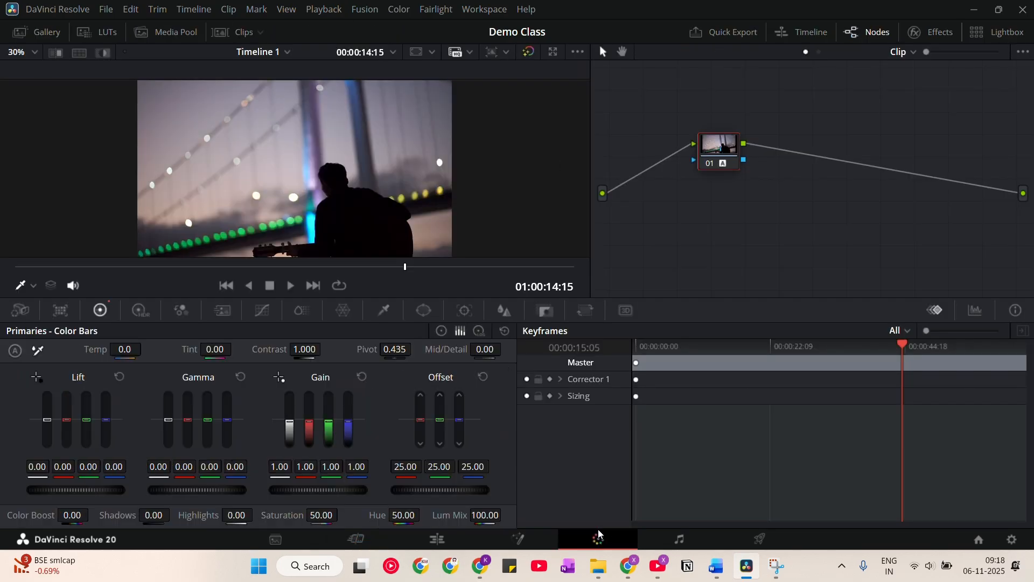
click(378, 535)
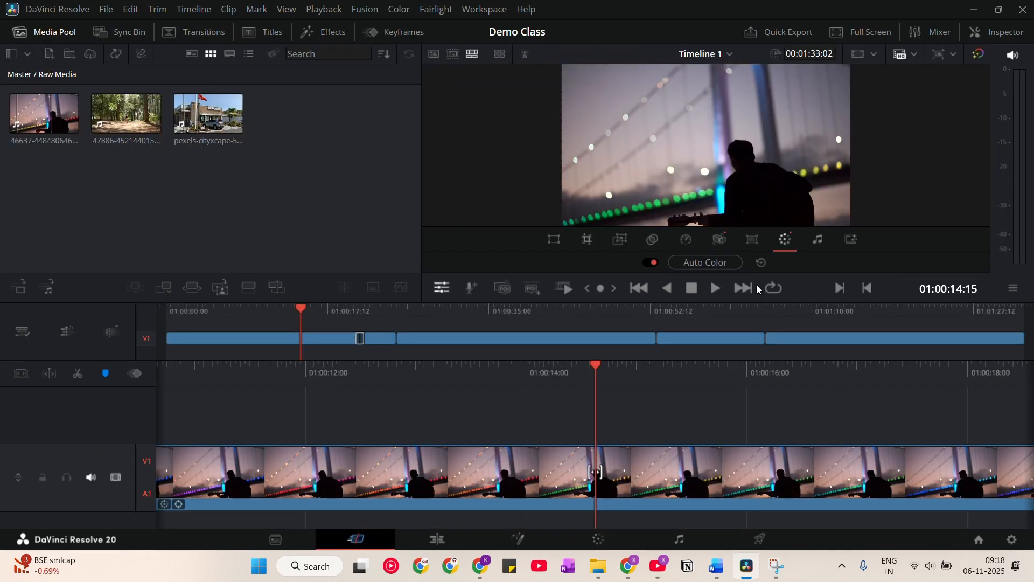
Step: Examine the clip's audio volume and effects overlay tools, and compare them with the Edit page before returning to the Cut page
click(819, 247)
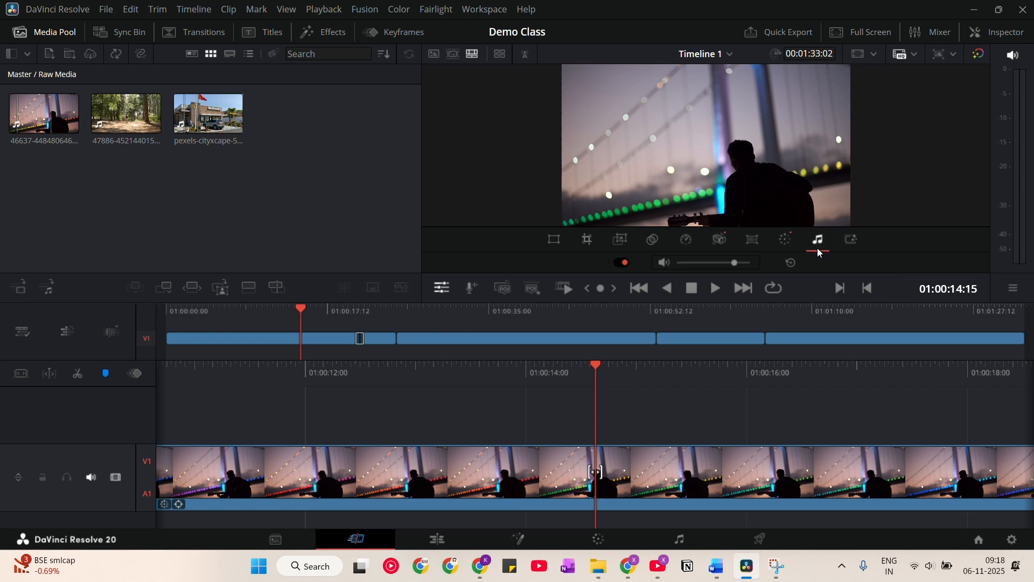
click(851, 243)
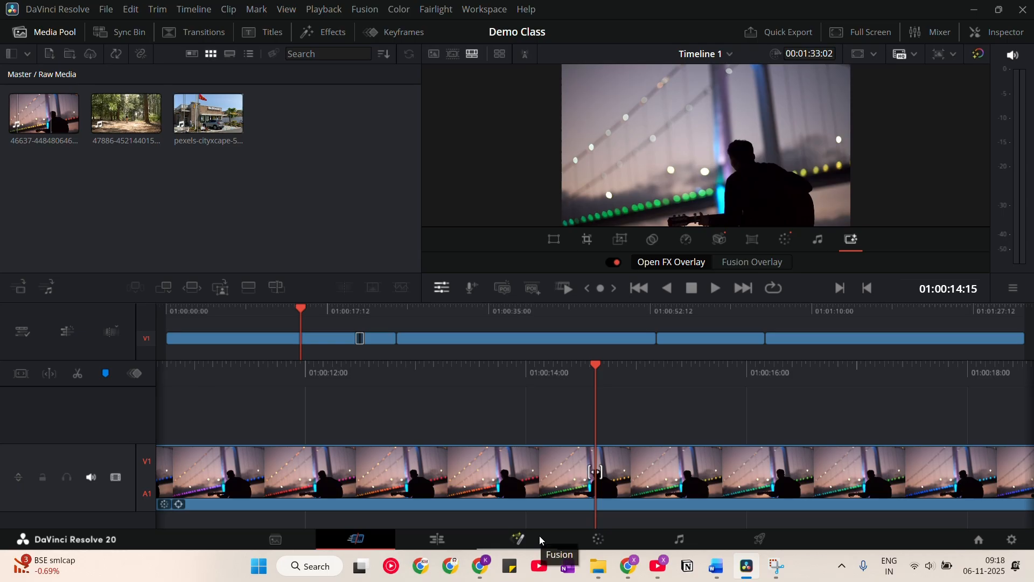
click(463, 537)
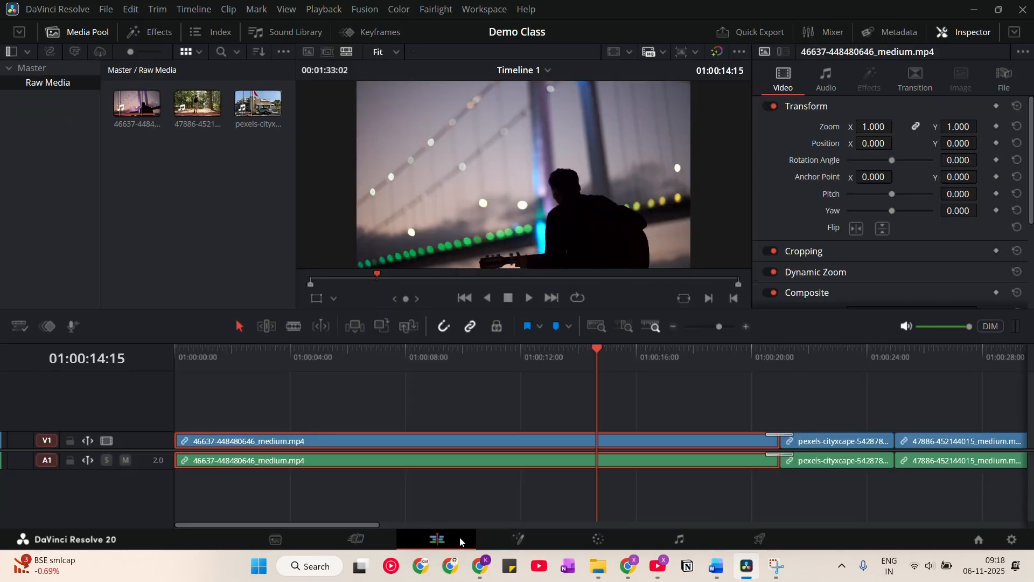
click(356, 538)
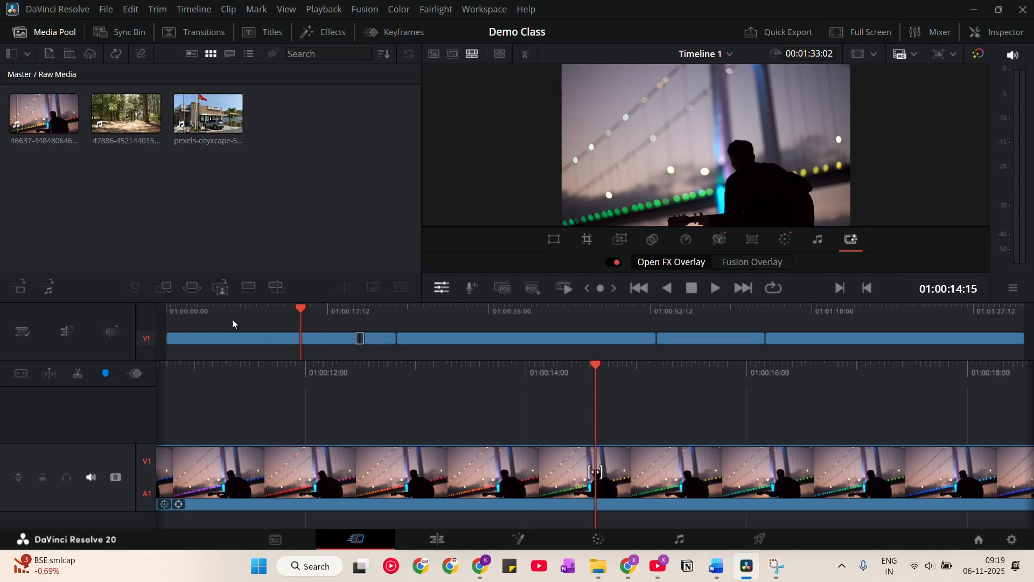
Step: Review the Quick Export presets for Timeline 1 without exporting, and try the full-screen view
drag(232, 319, 289, 347)
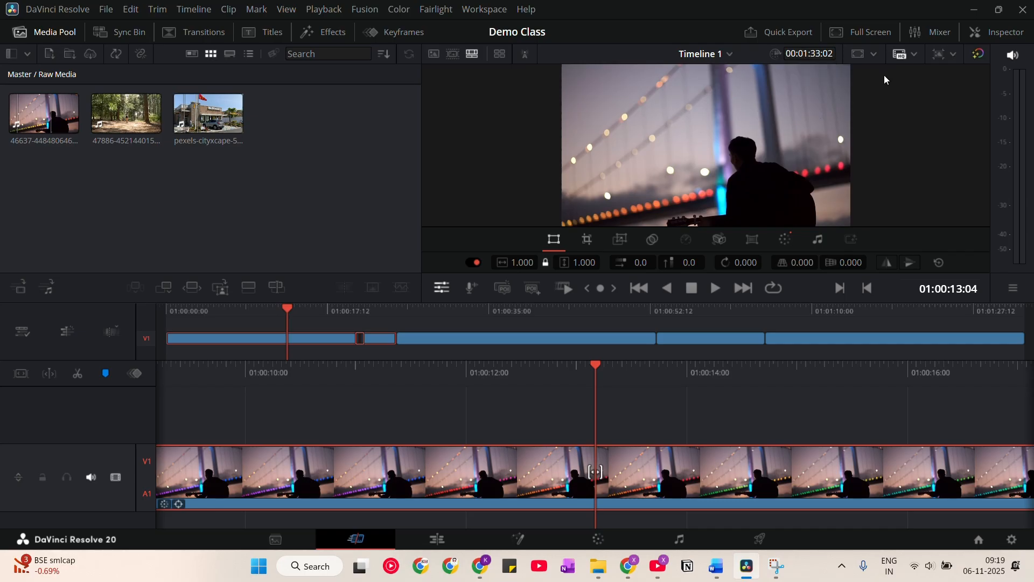
click(781, 36)
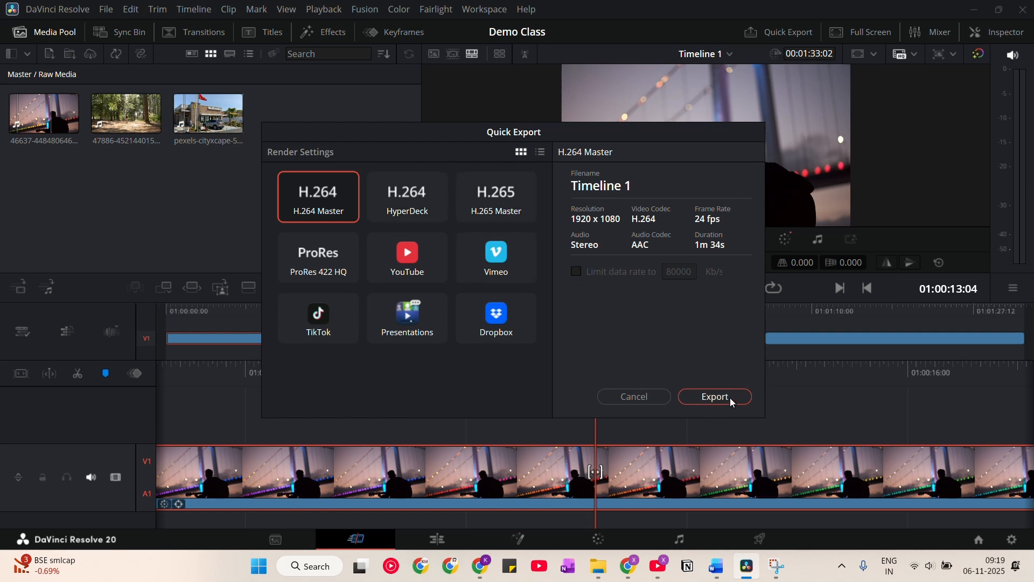
click(644, 402)
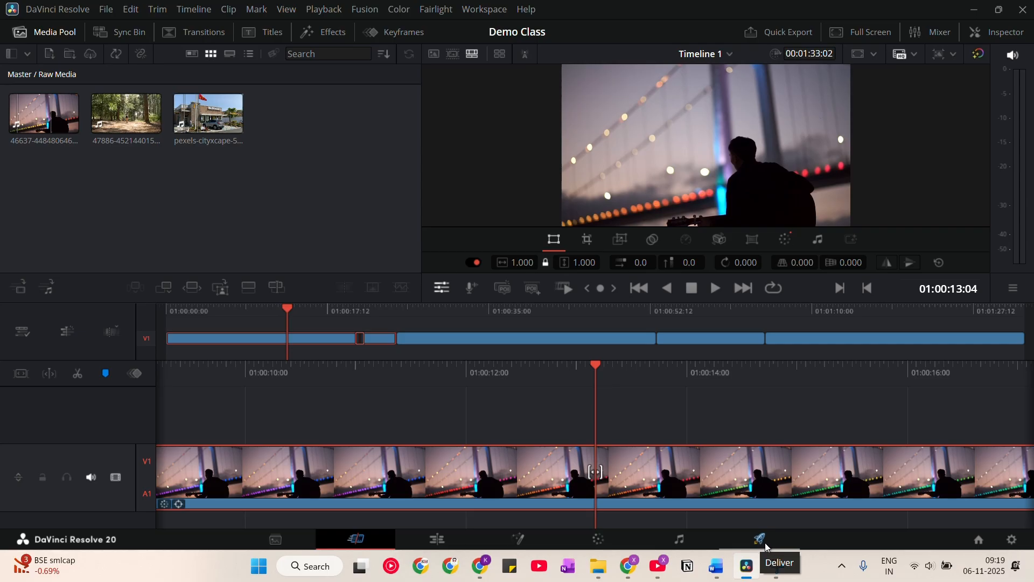
click(874, 38)
click(804, 539)
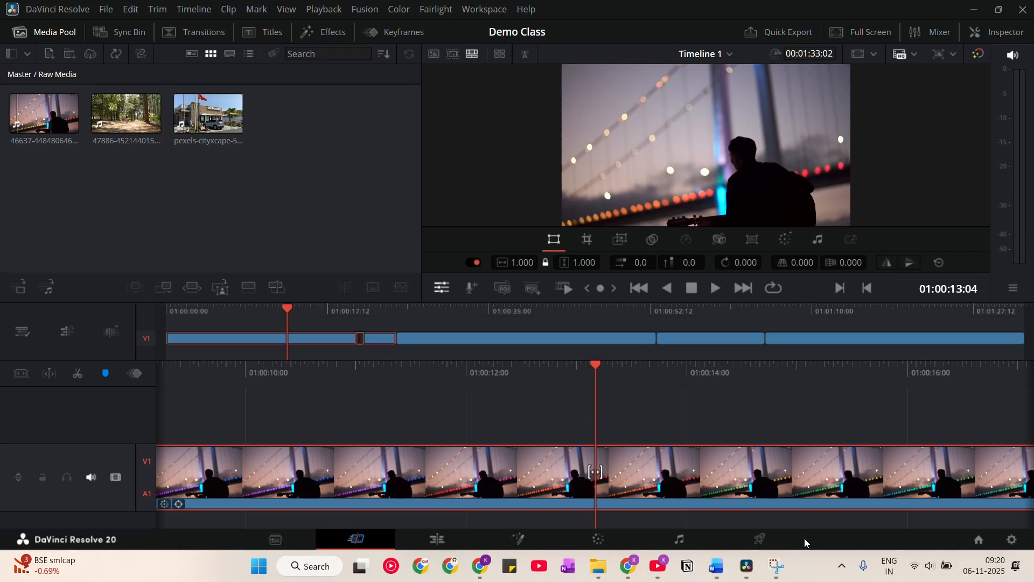
Step: Show the audio mixer and place the McDonald's clip on a new V2 track above the guitarist clip
click(930, 33)
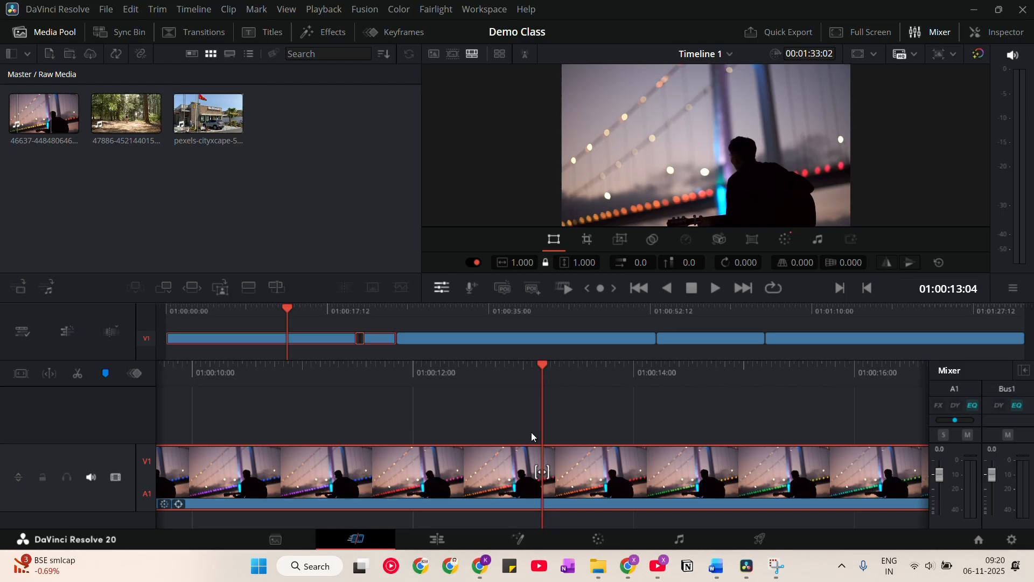
click(652, 433)
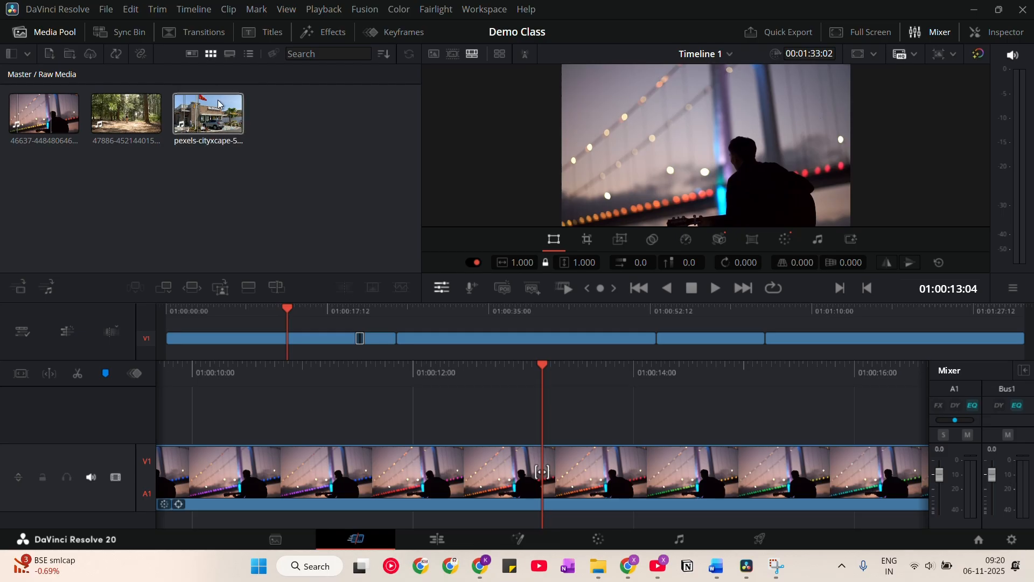
drag(204, 100, 276, 313)
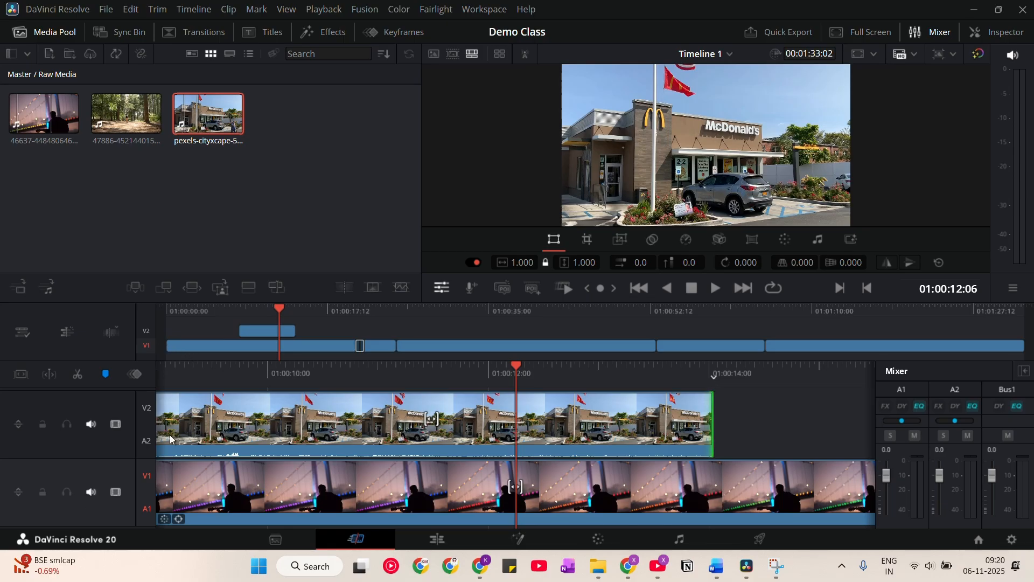
Step: Try raising the A1 fader to +6.3 and the Bus1 fader to +4.4, return the levels to 0.0, and hide the mixer
click(162, 506)
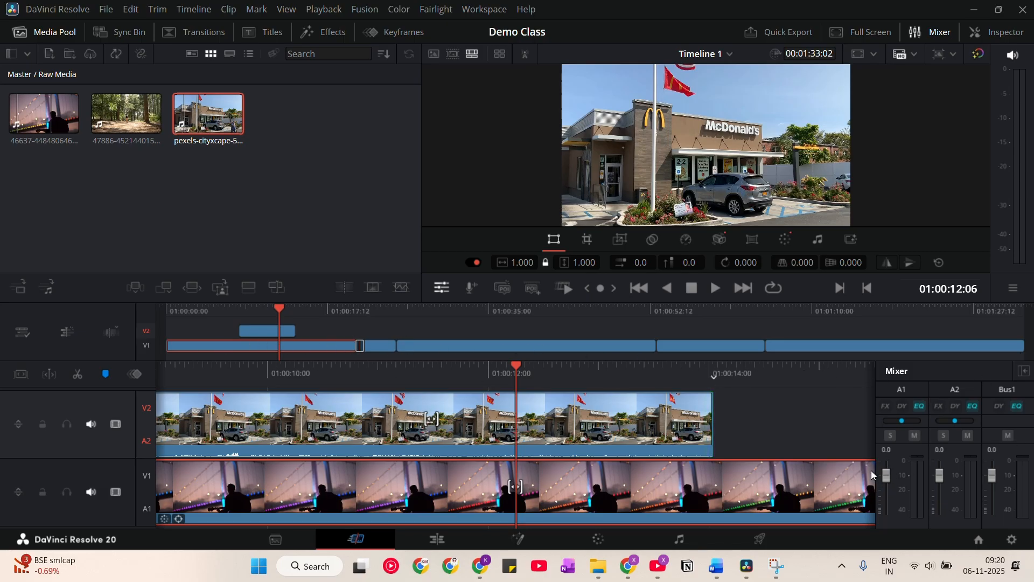
drag(893, 480, 893, 469)
click(291, 331)
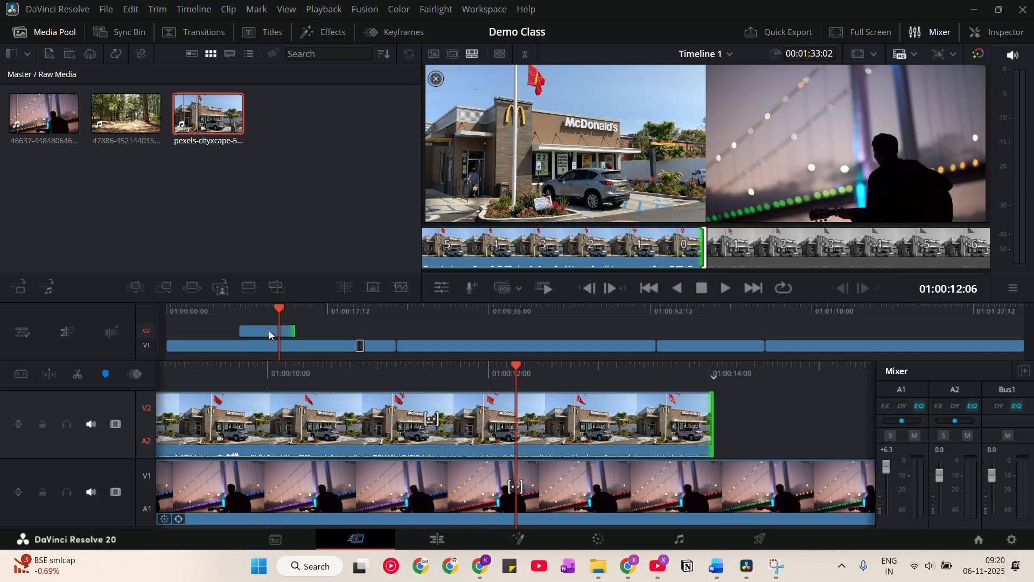
click(269, 332)
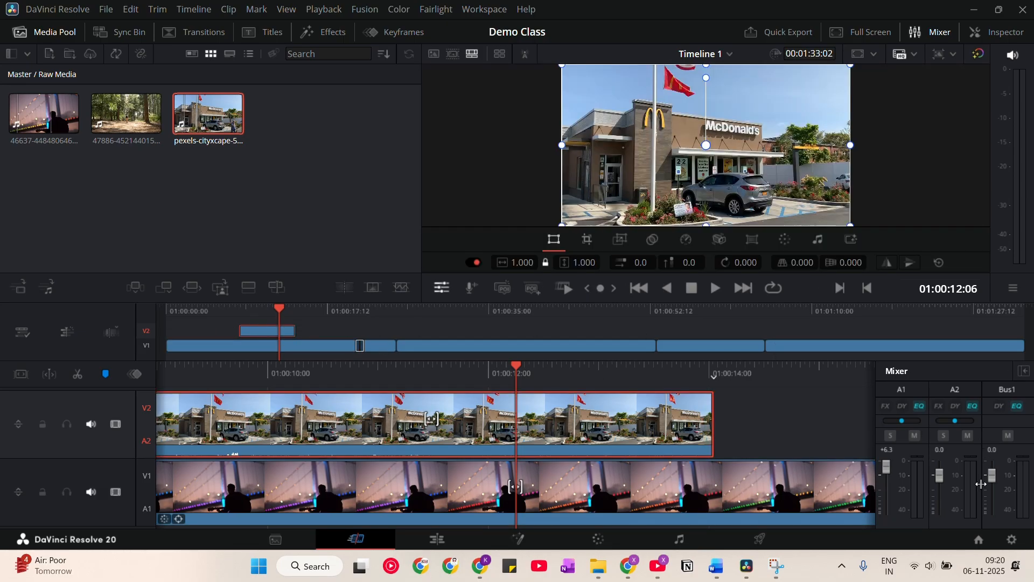
drag(945, 486, 942, 478)
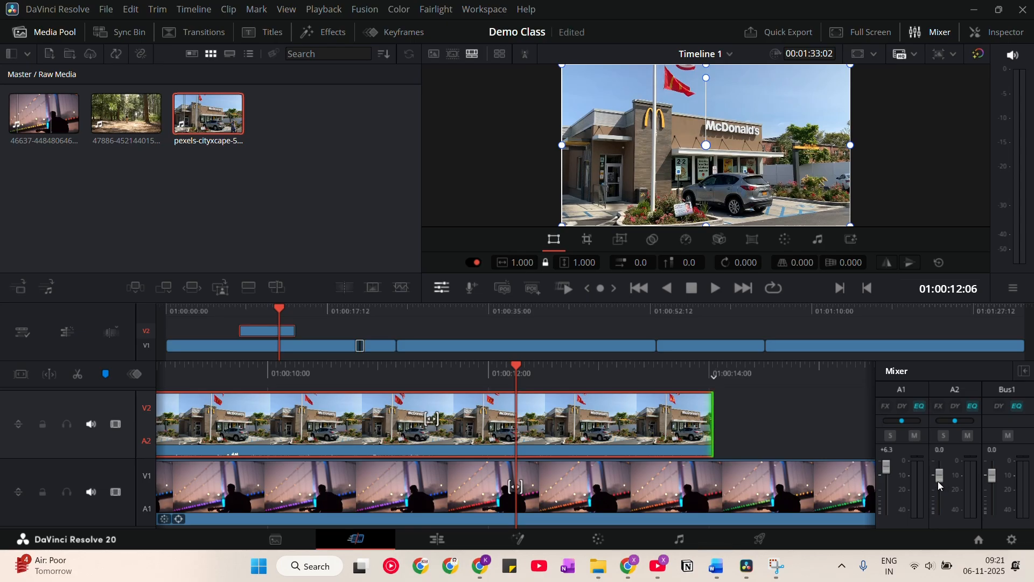
double_click(938, 480)
drag(993, 476, 995, 473)
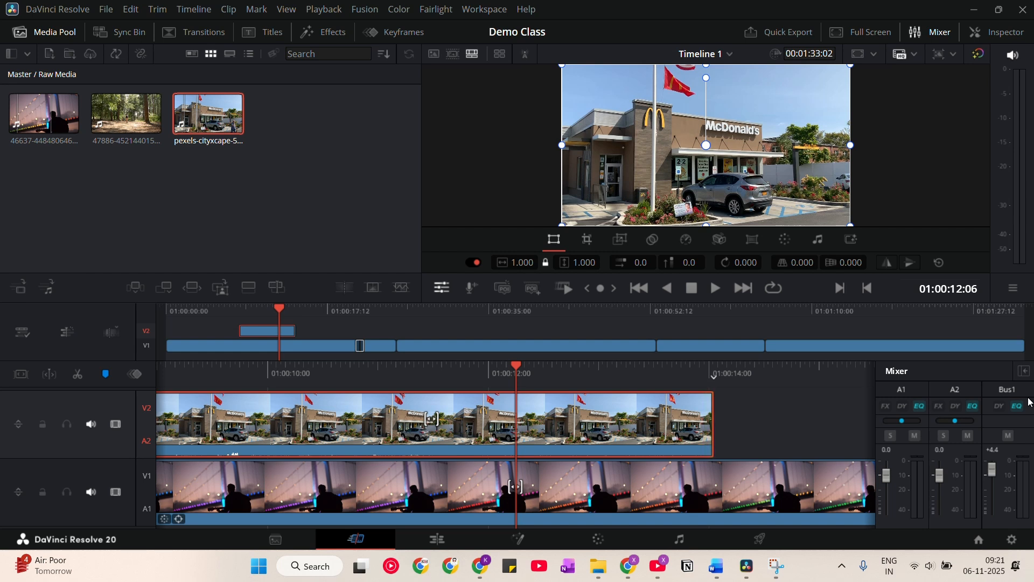
key(ctrl+z)
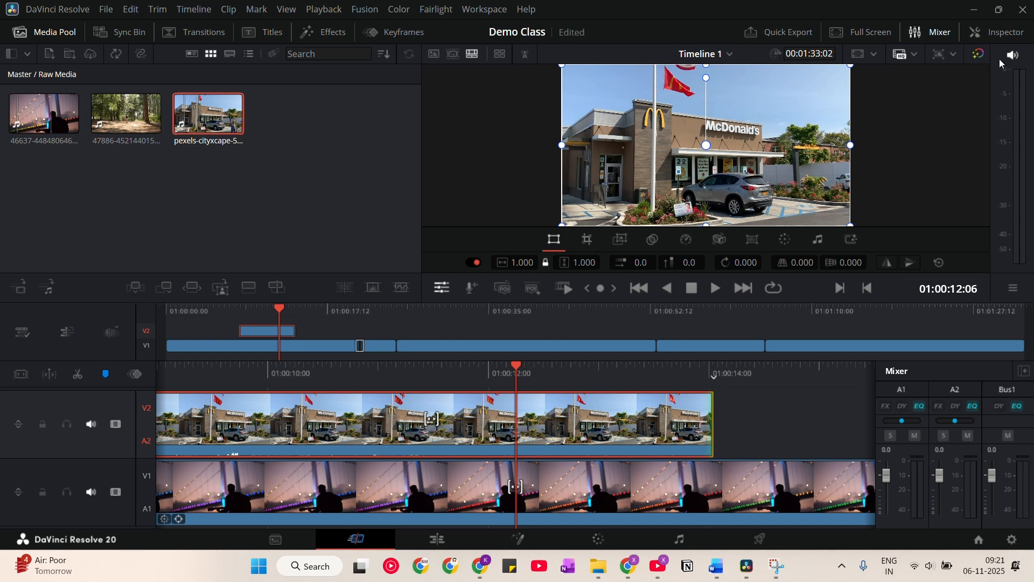
click(930, 32)
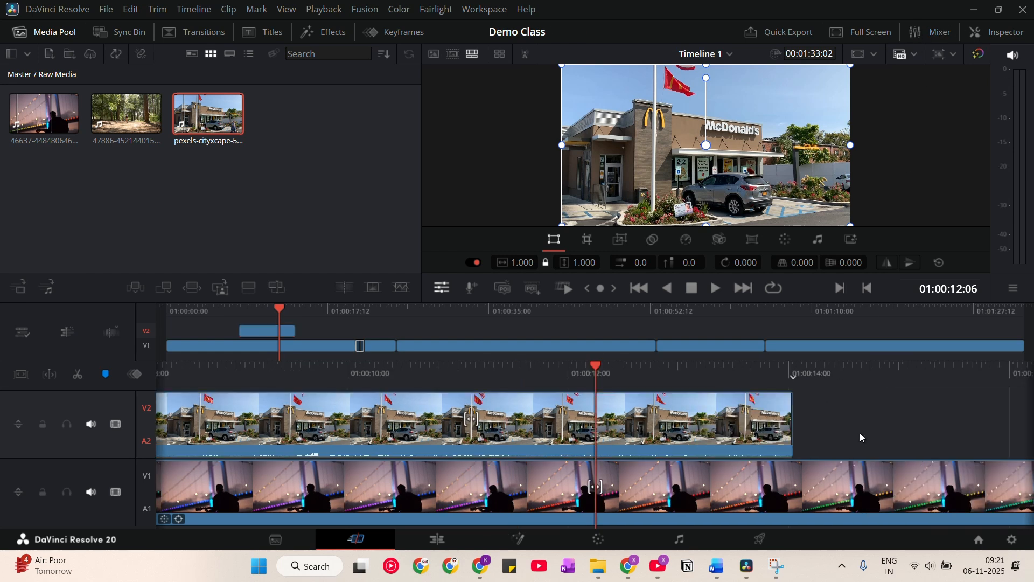
Step: Look through the McDonald's clip's Inspector video settings, try a zoom of 1.020 and an X position of 28.000, and undo the changes
click(1004, 41)
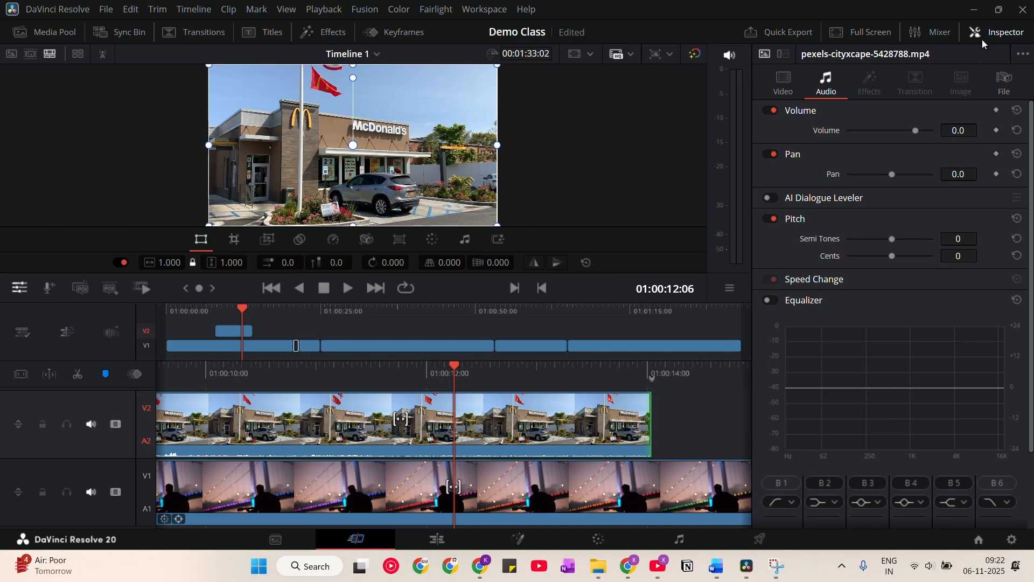
click(783, 86)
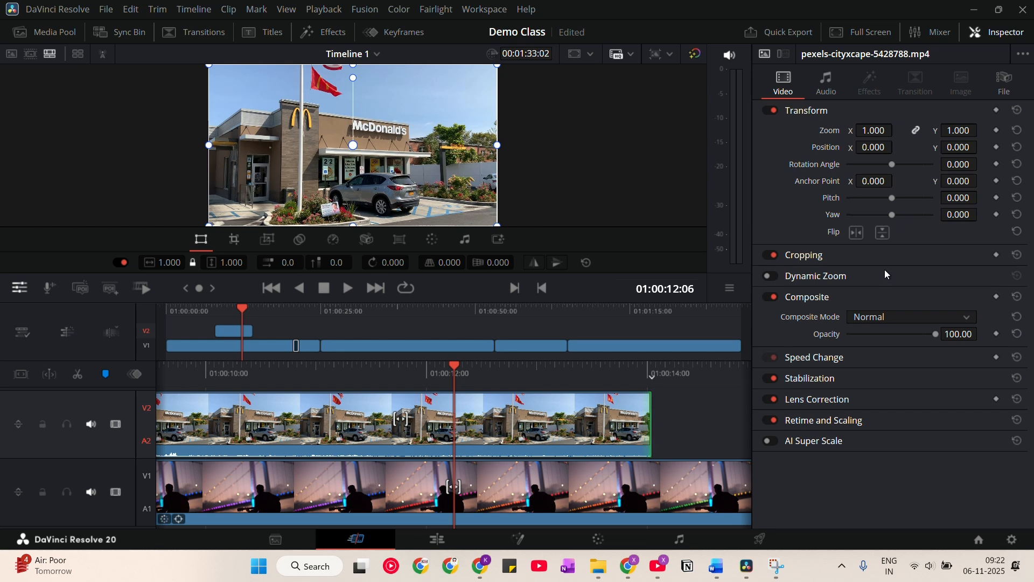
click(808, 258)
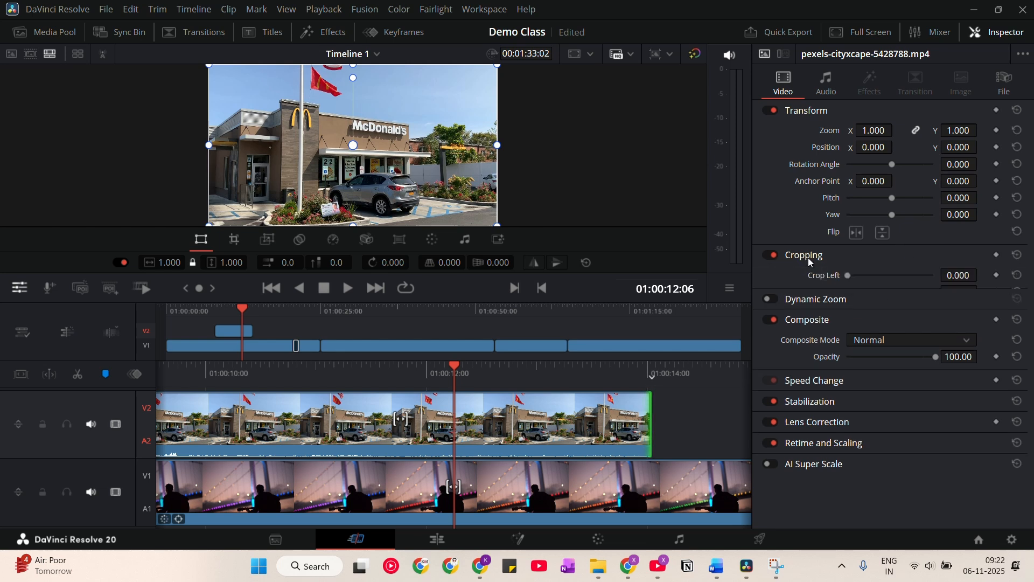
click(805, 260)
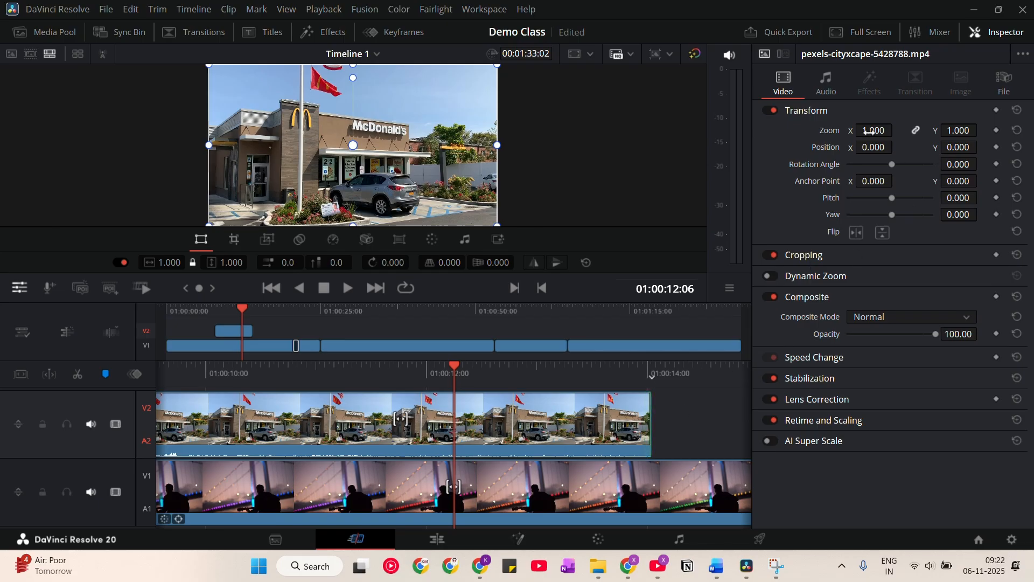
drag(869, 131, 875, 158)
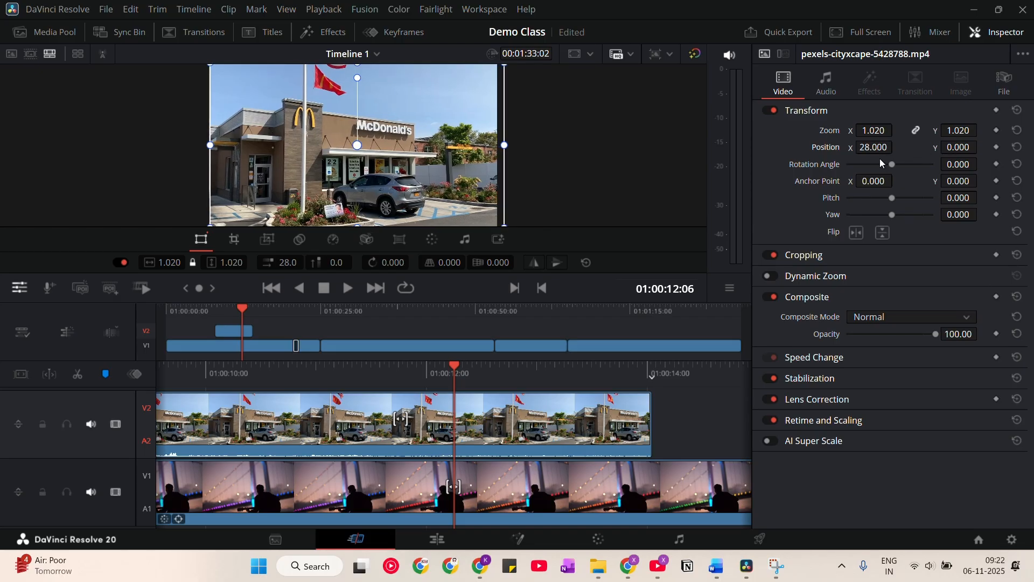
key(ctrl+z)
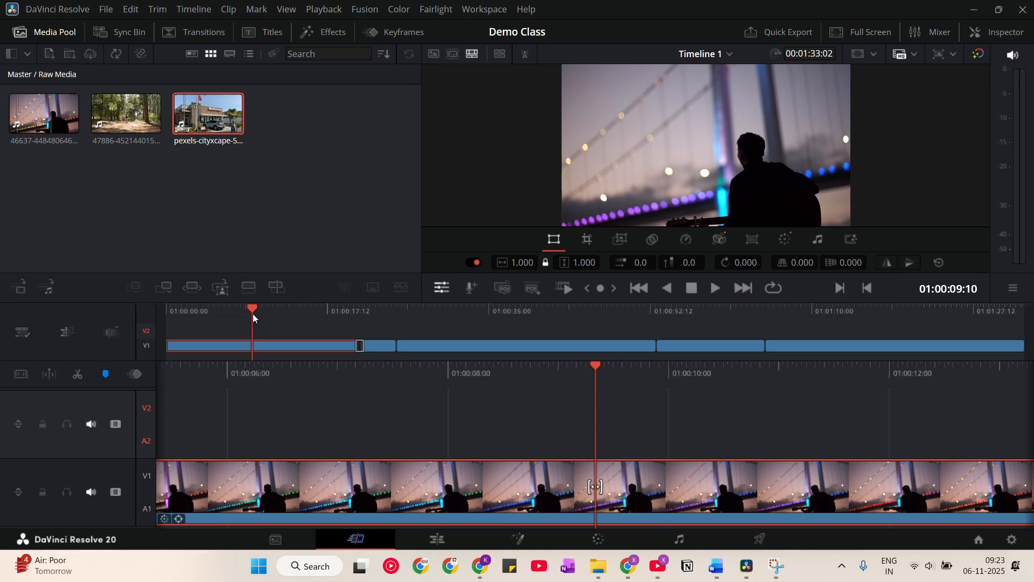
Step: Split the guitarist clip at 01:00:04:17 and delete the part before the cut, leaving a gap
drag(253, 314, 215, 313)
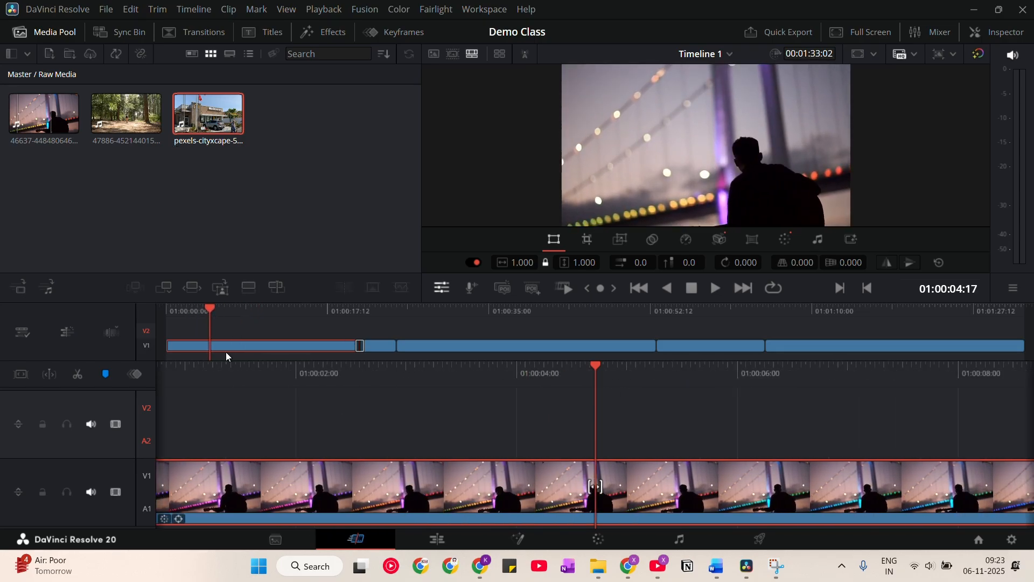
key(ctrl+b)
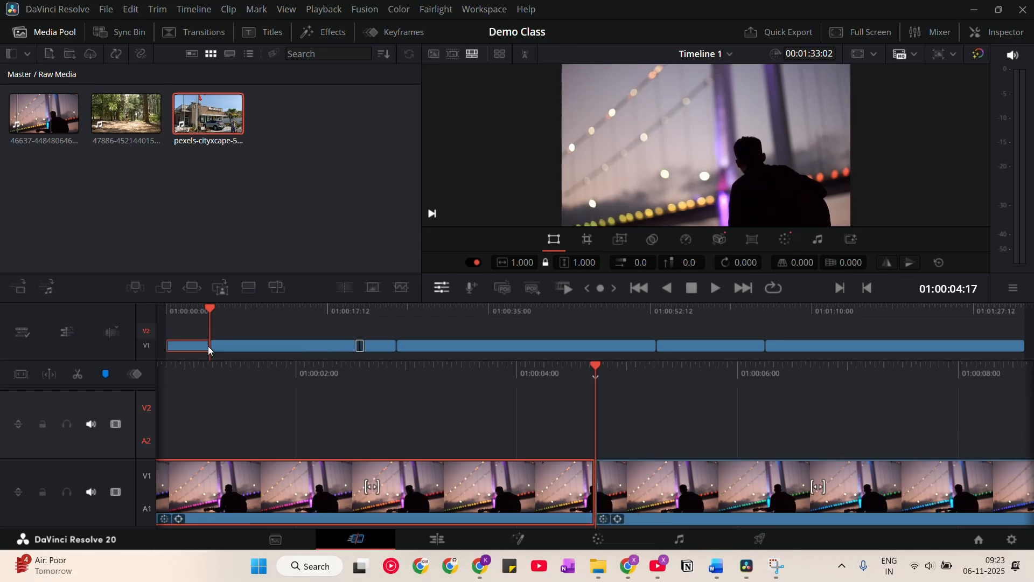
key(BackSpace)
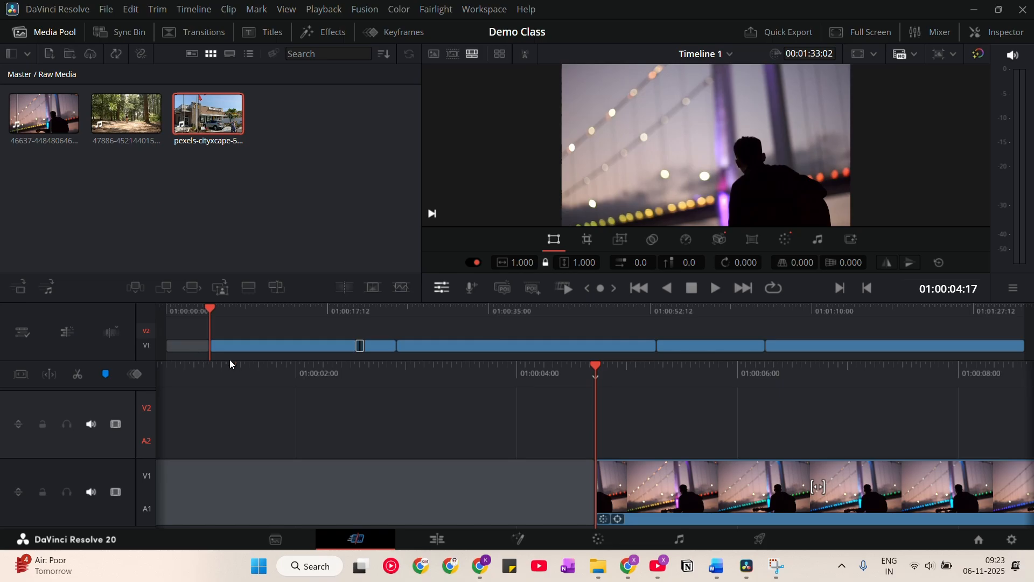
Step: Try closing the gap at the start of the timeline by moving all the remaining clips together, and undo the move
click(176, 346)
click(368, 417)
click(198, 345)
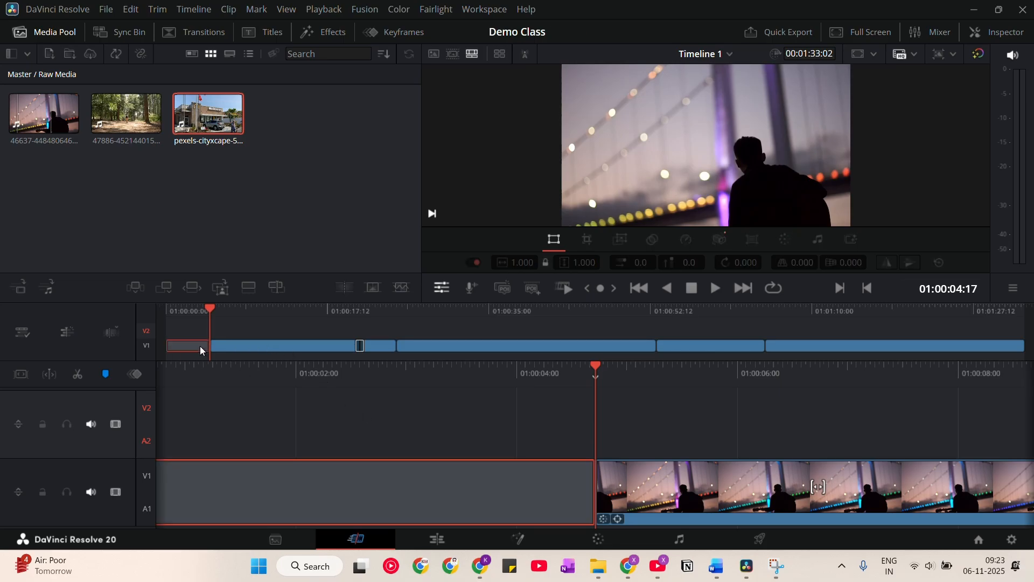
drag(317, 344, 307, 345)
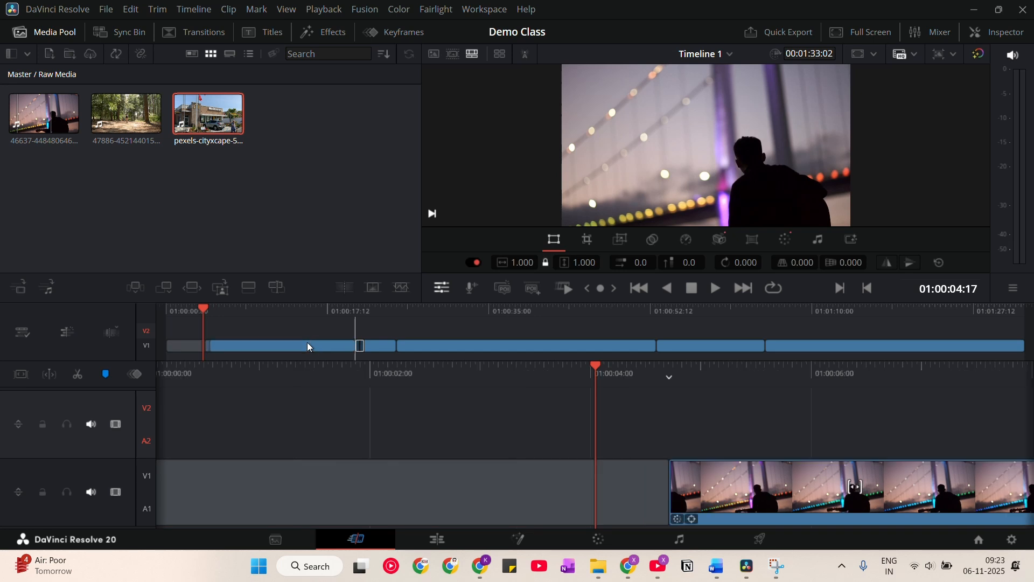
click(375, 346)
drag(375, 346, 843, 343)
key(ctrl+z)
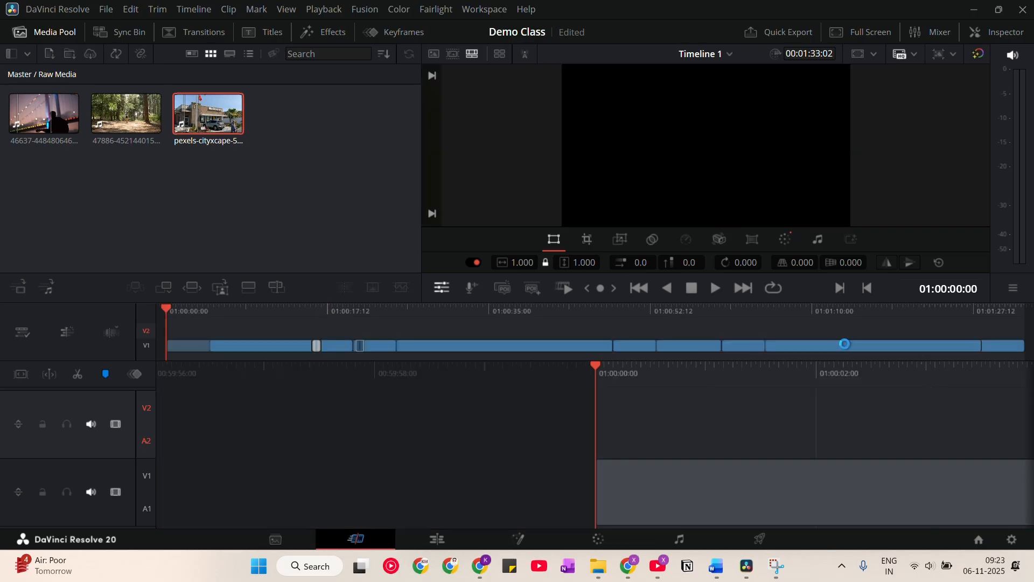
key(ctrl+z)
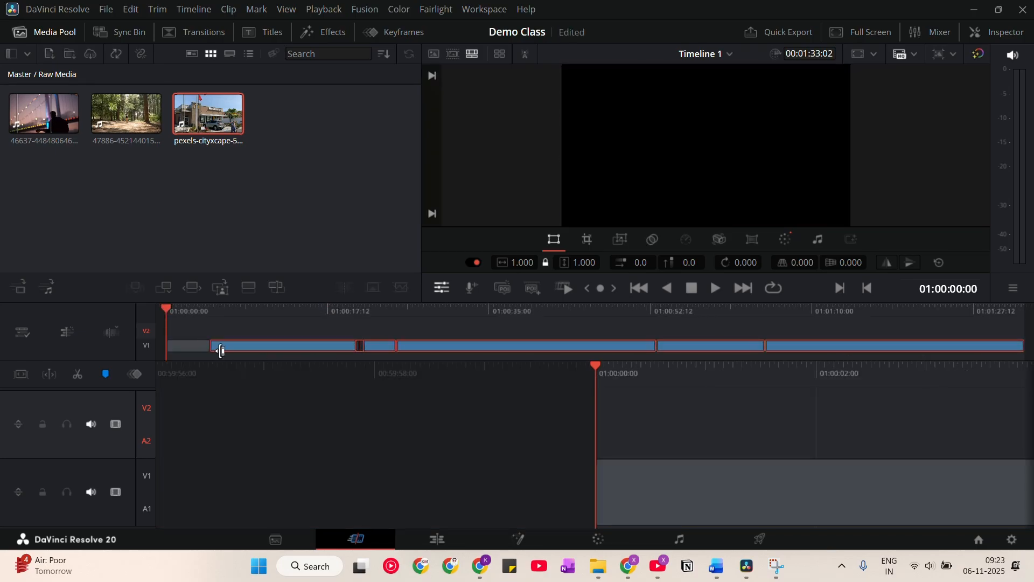
Step: Try closing the gap at the start of the timeline by ripple-deleting it, then undo back to restore the opening guitarist segment
click(195, 349)
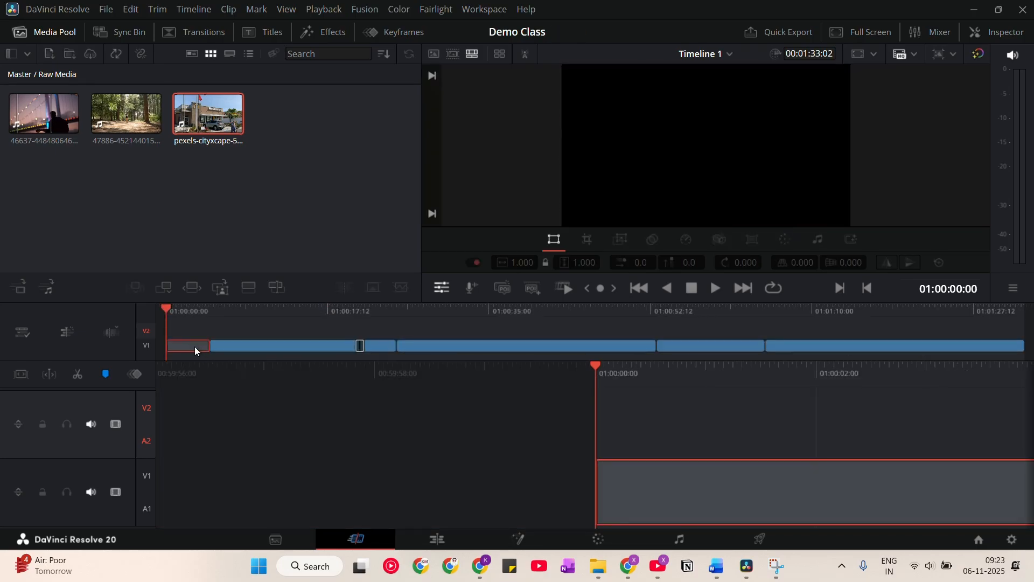
key(Delete)
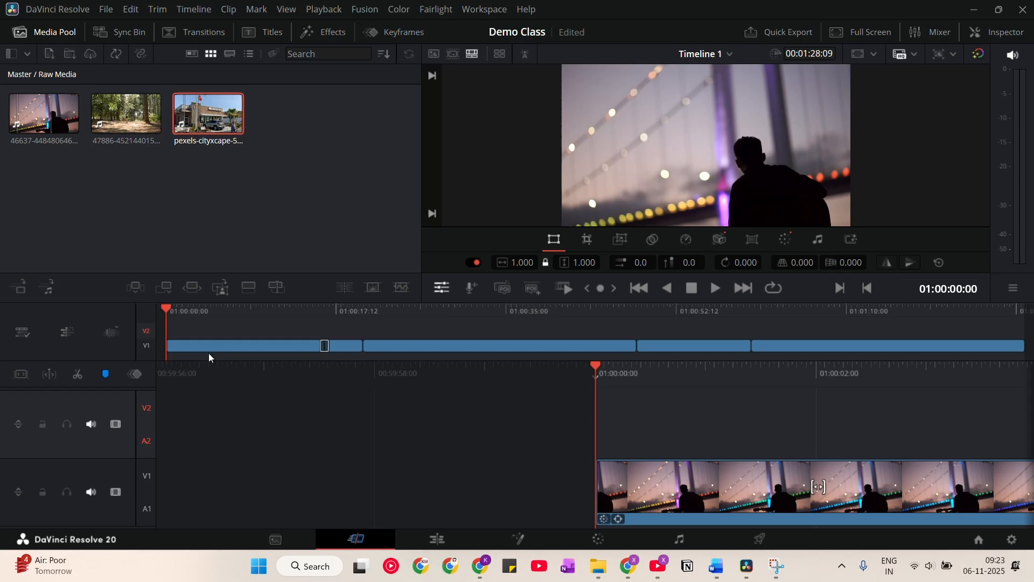
key(ctrl+s)
key(ctrl+z)
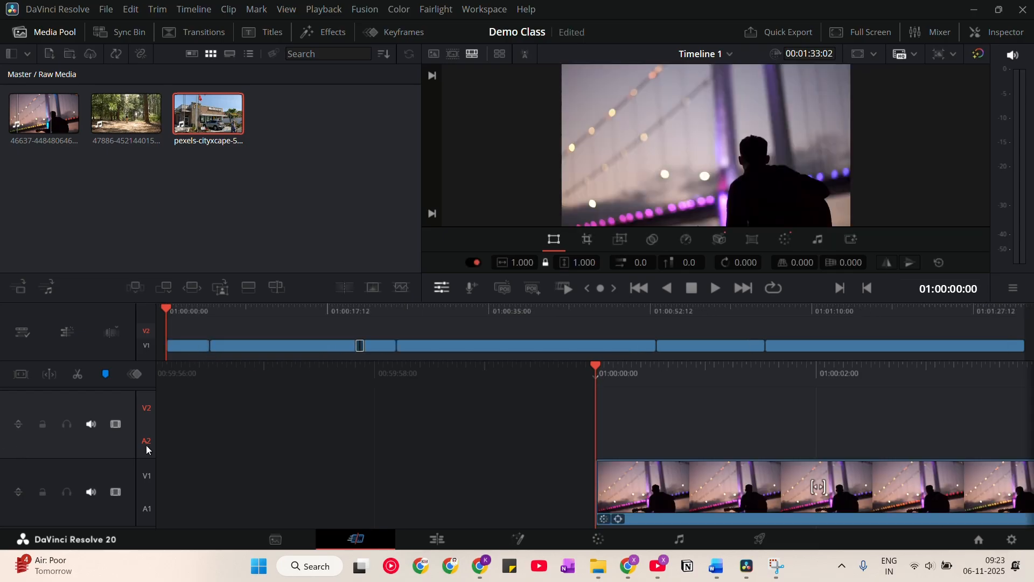
Step: Try deleting the opening guitarist segment while leaving a gap, and undo the deletion
click(194, 347)
key(ctrl+s)
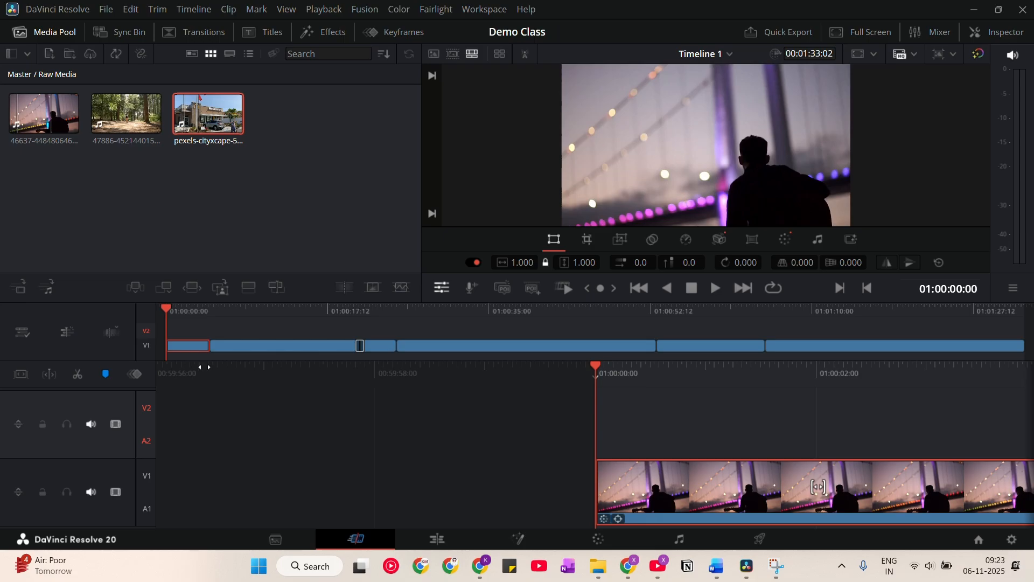
key(BackSpace)
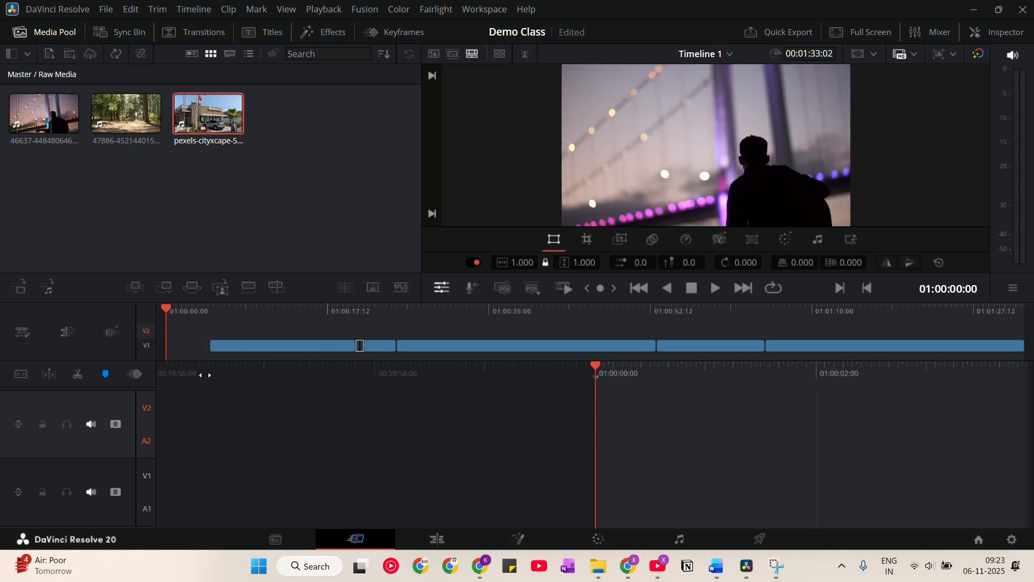
key(ctrl+z)
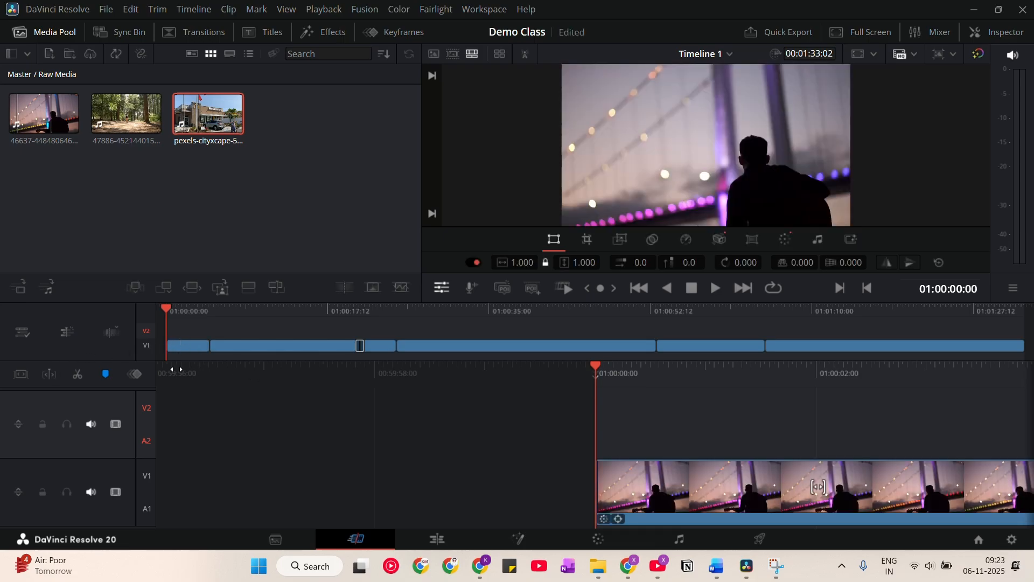
Step: Save the project, delete the opening guitarist segment leaving a gap, and undo and redo the deletion
key(ctrl+s)
click(200, 348)
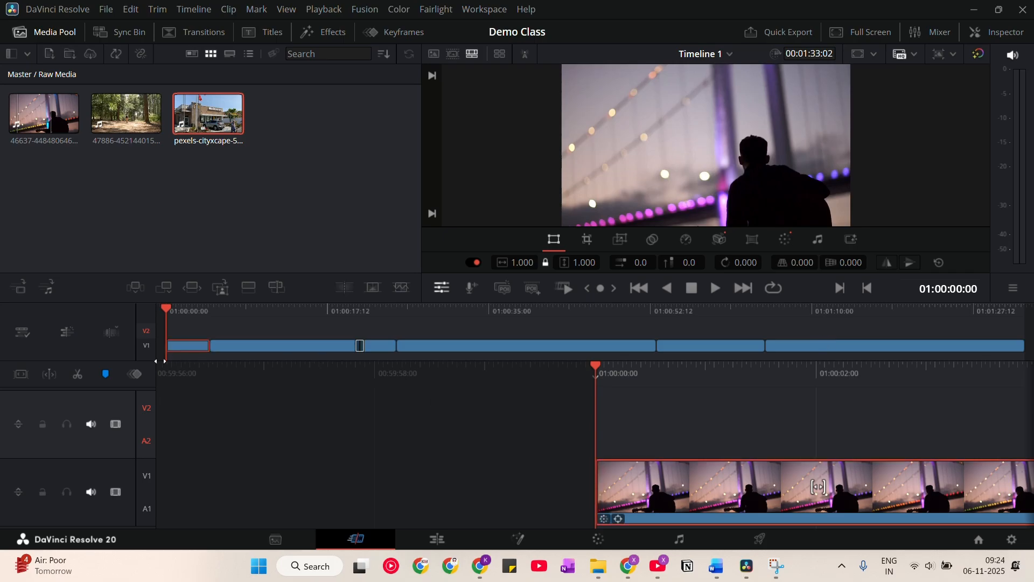
key(BackSpace)
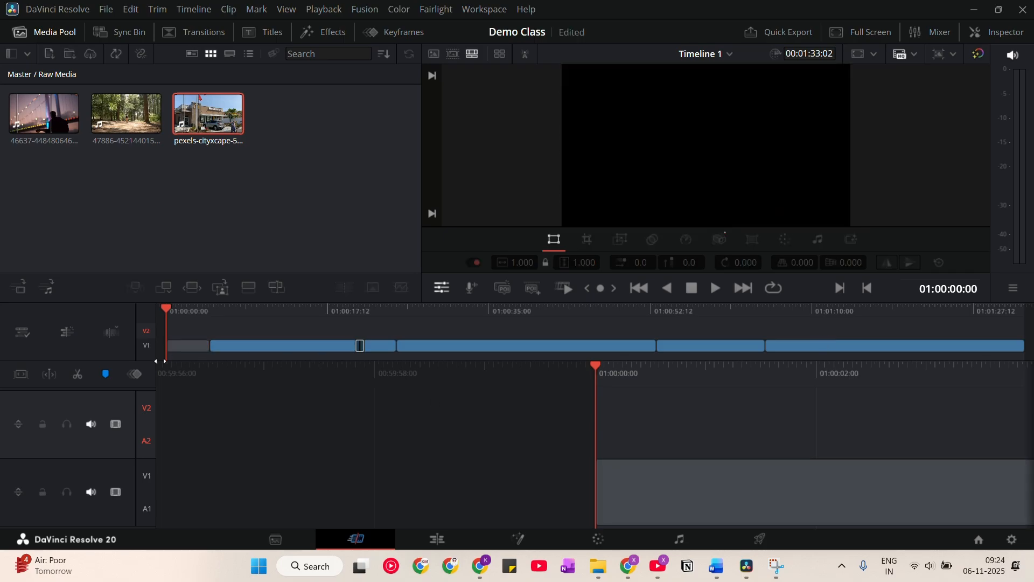
key(ctrl+z)
key(ctrl+shift+z)
Step: On the Edit page, move the playhead to 01:00:14:08, try ripple-deleting the guitarist clip after the gap, and undo it
click(458, 546)
click(590, 364)
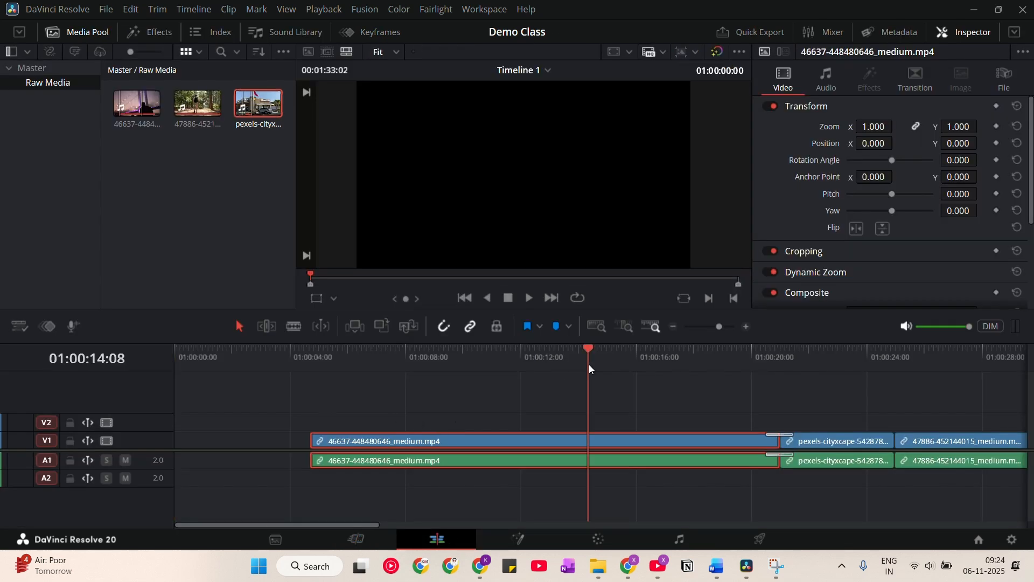
key(Delete)
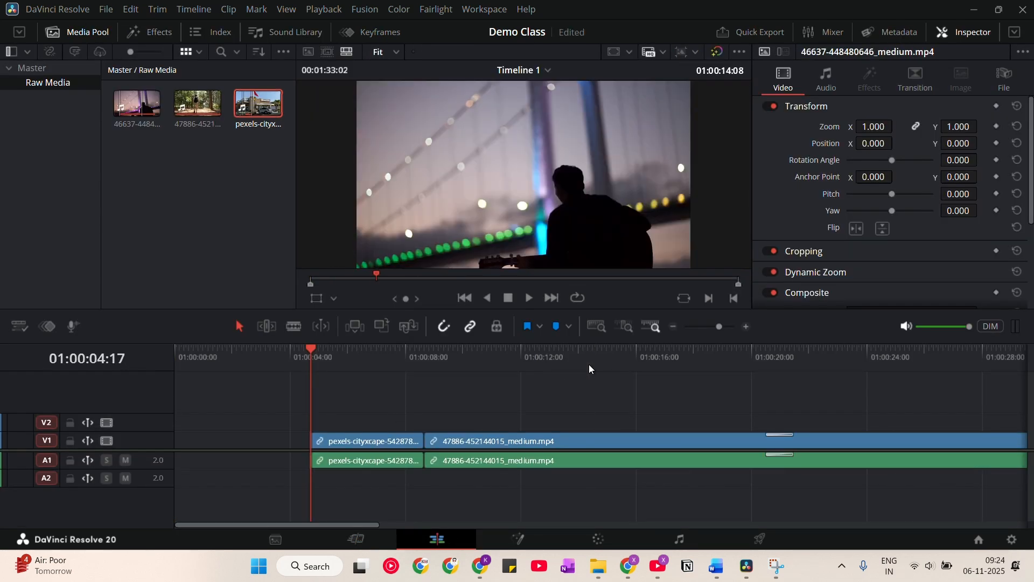
key(ctrl+z)
Step: Return to the Cut page and close the gap at the start of the timeline by deleting it
click(355, 539)
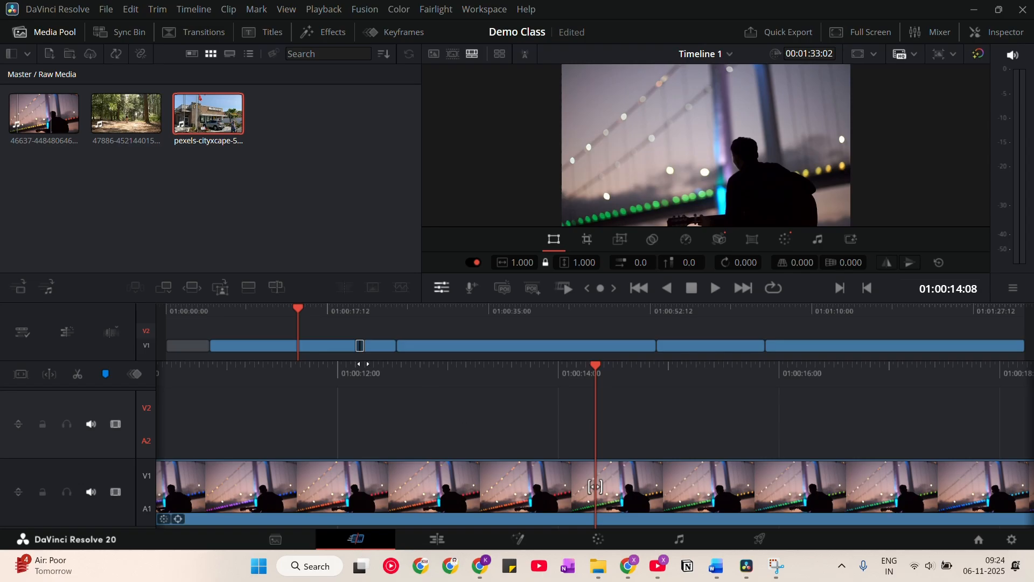
click(193, 346)
key(Delete)
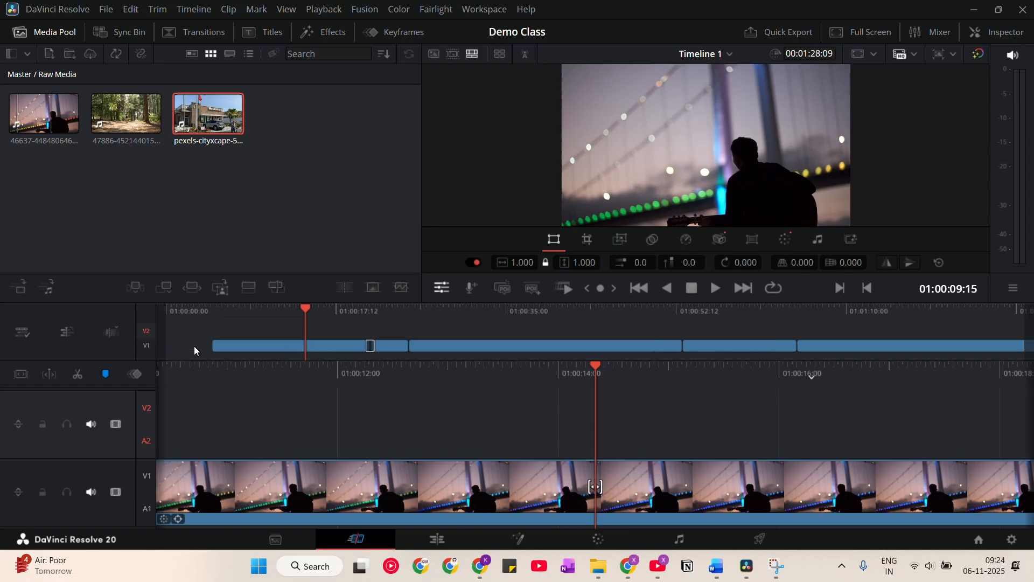
Step: Try ripple-deleting the guitarist clip on the Edit page, undo the deletions, and return to the Cut page
click(437, 538)
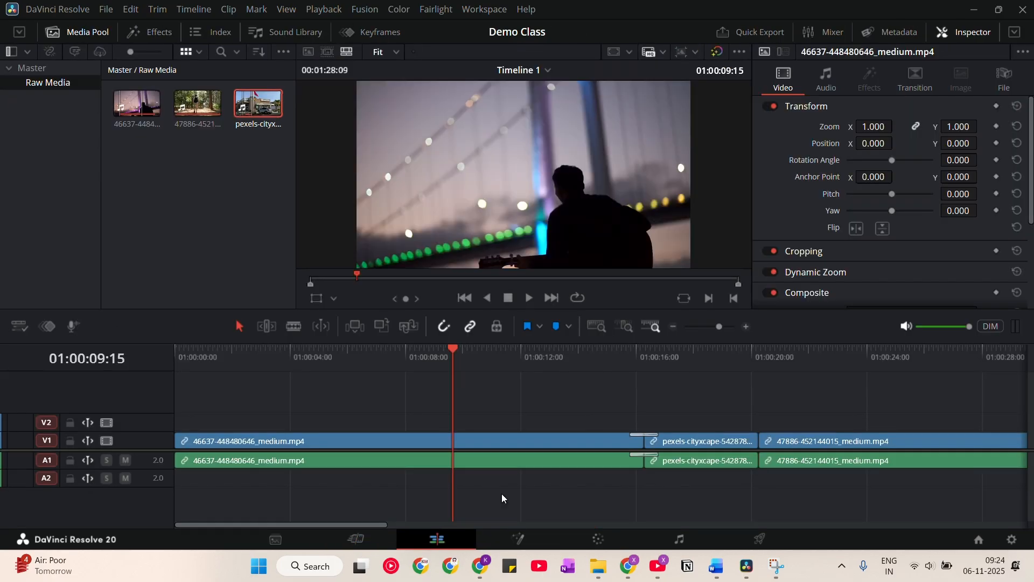
click(520, 356)
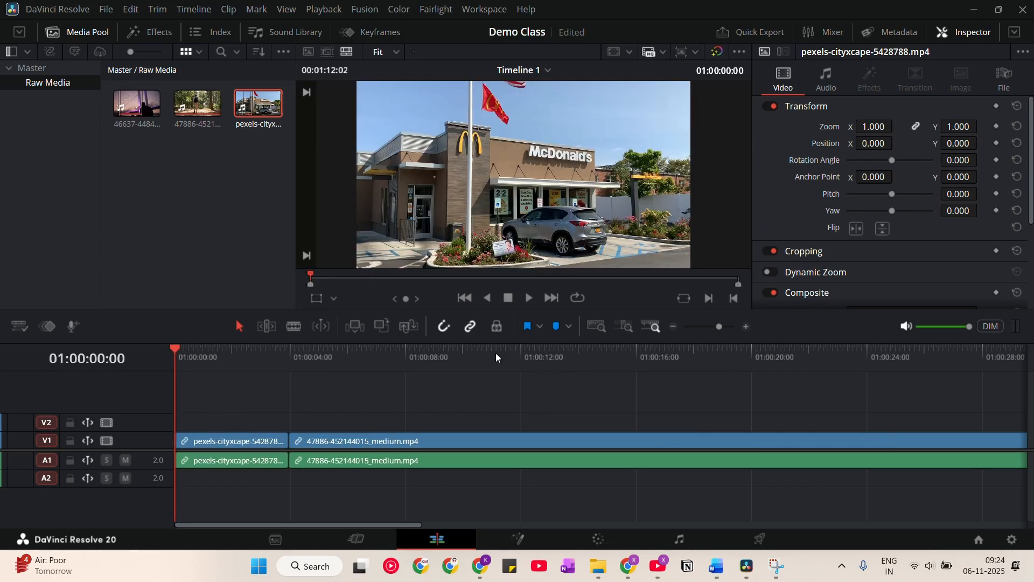
click(355, 539)
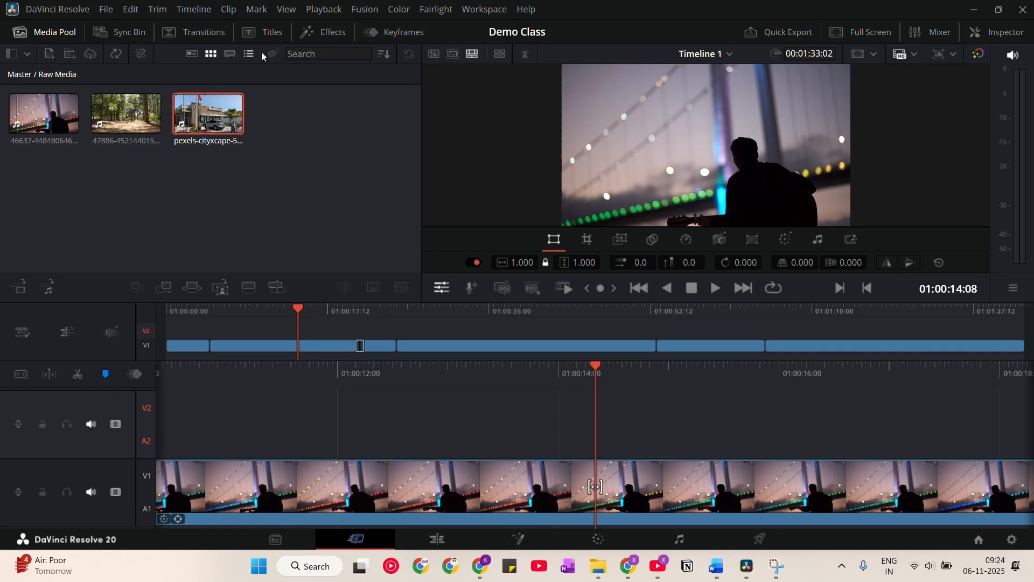
Step: Apply the CCTV Fusion effect to the guitarist clip and preview it at 01:00:13:14
click(334, 35)
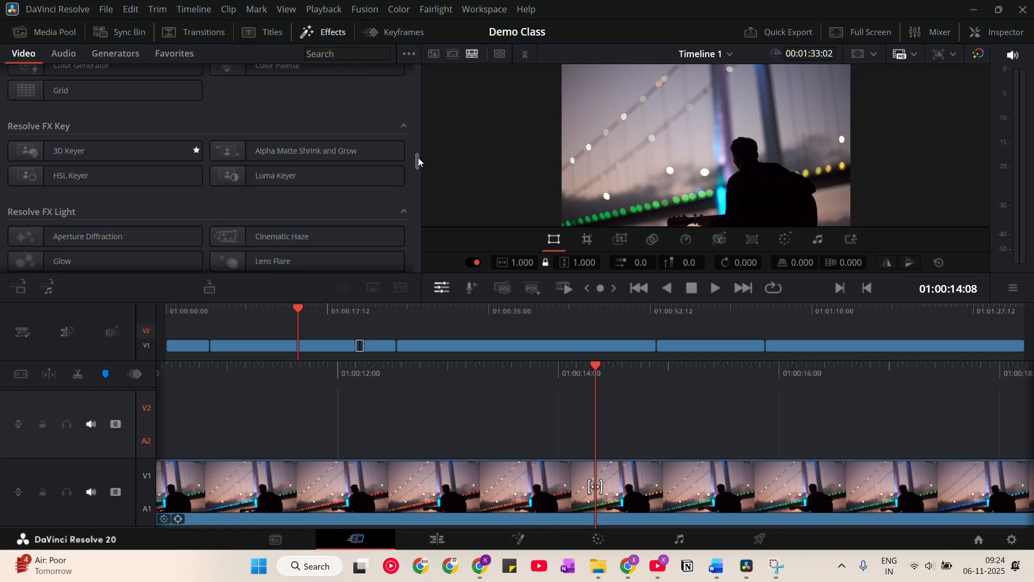
drag(418, 157, 411, 56)
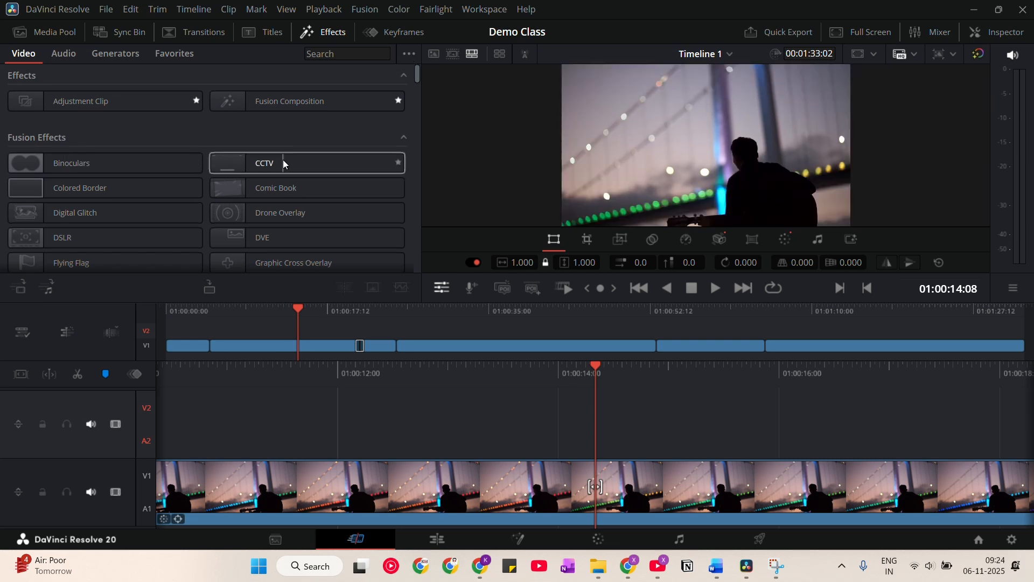
drag(284, 165, 468, 468)
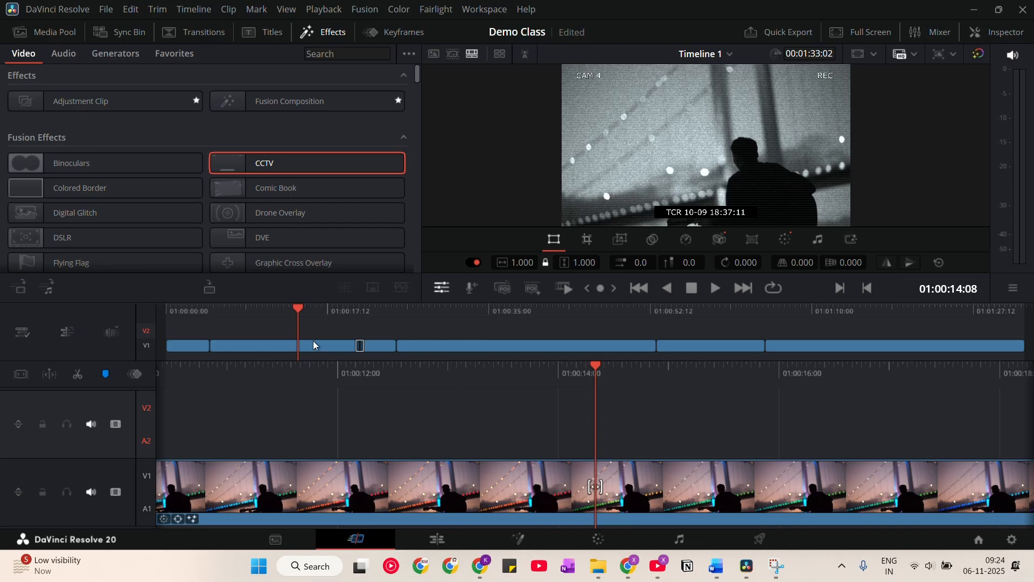
click(286, 308)
click(289, 306)
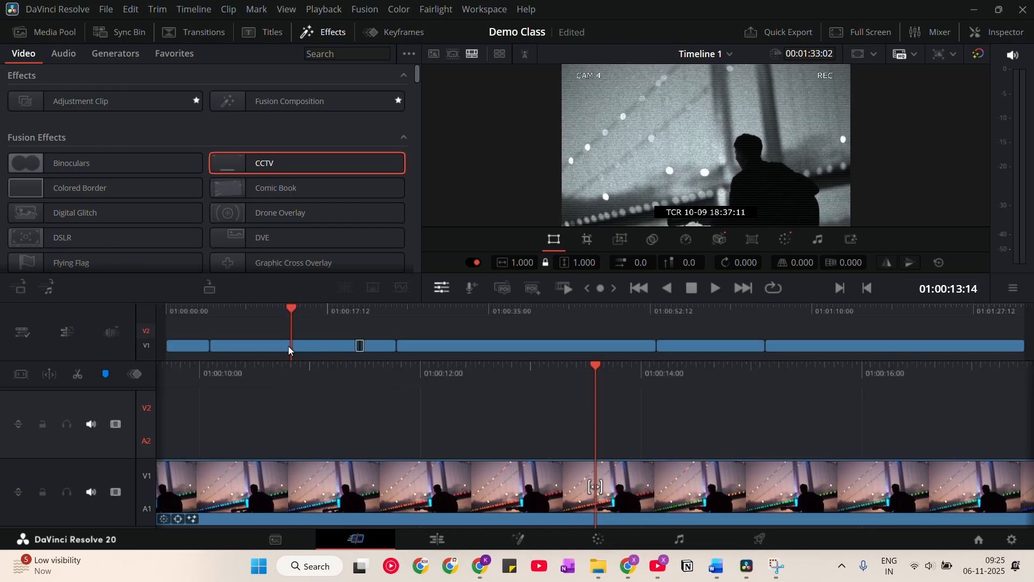
Step: Look through the guitarist clip's video, audio and CCTV effect settings in the Inspector
click(286, 347)
click(993, 33)
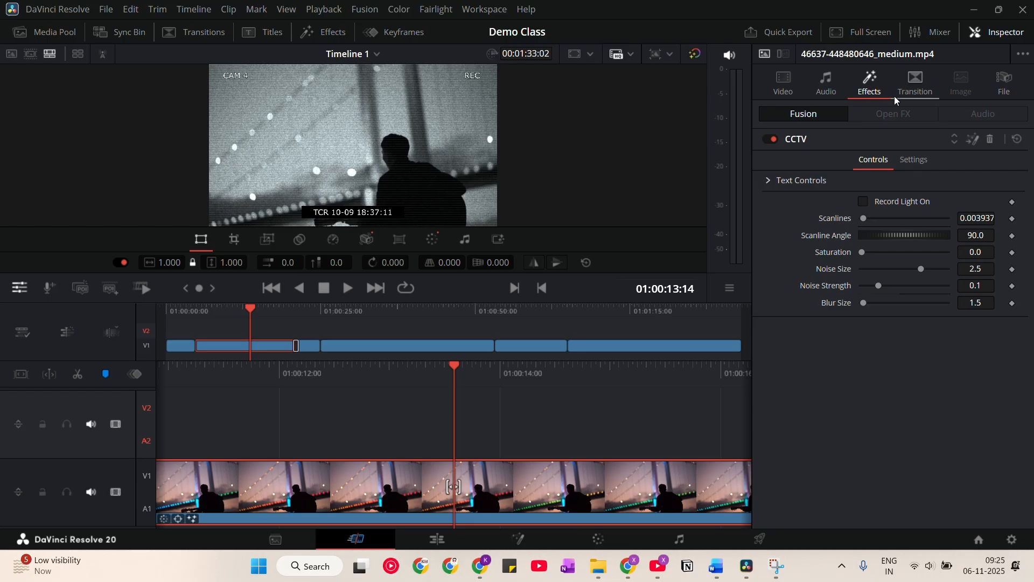
click(802, 96)
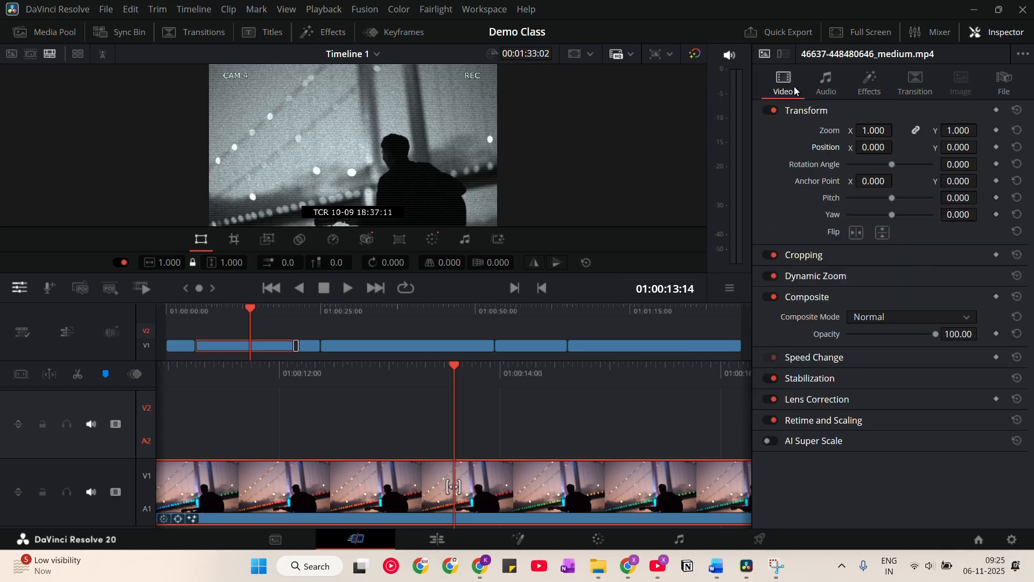
click(819, 89)
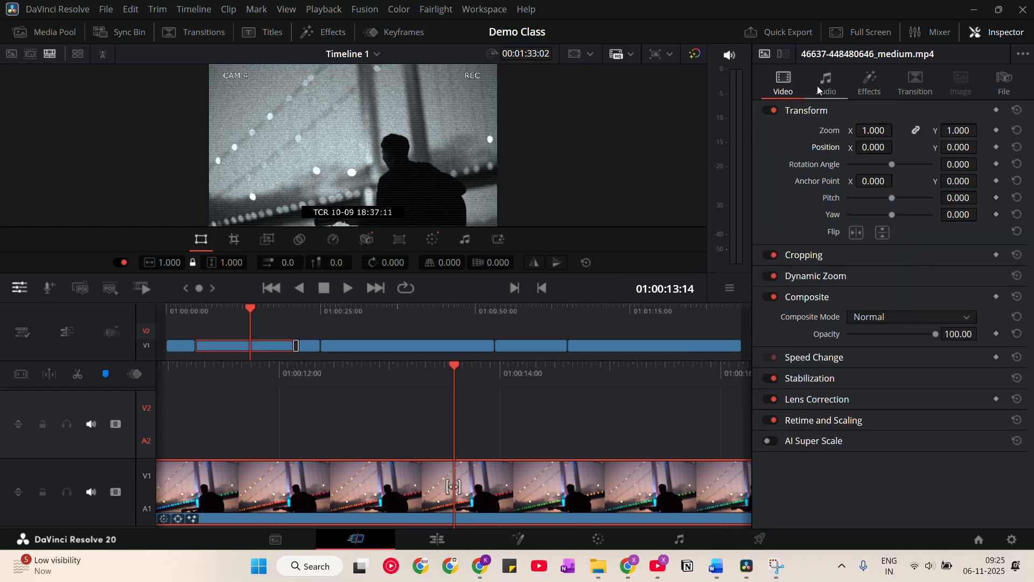
click(866, 82)
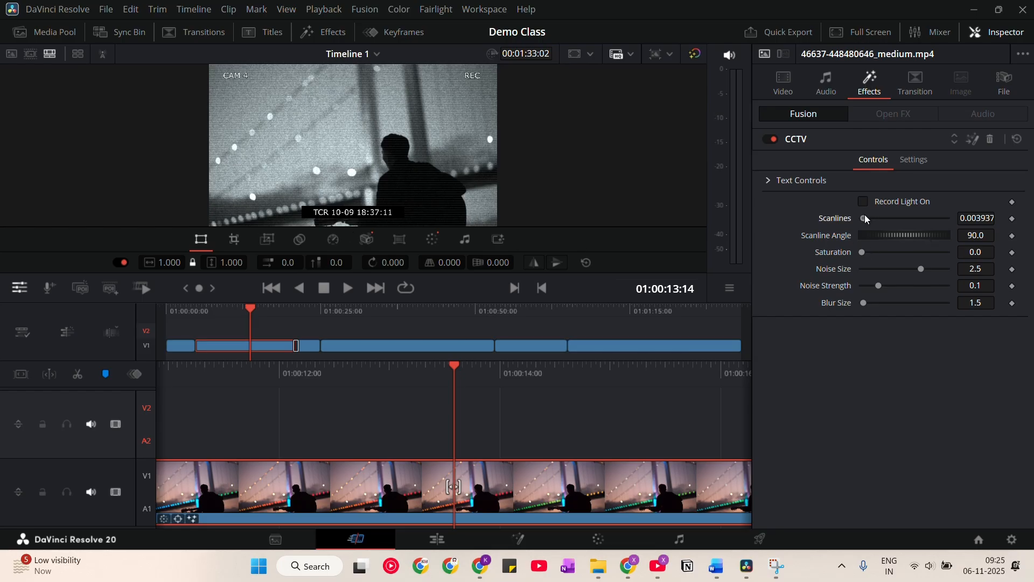
Step: Try CCTV Scanlines at 0.0 and Saturation at 5.0, reset the effect, and remove it from the guitarist clip
drag(866, 218, 962, 269)
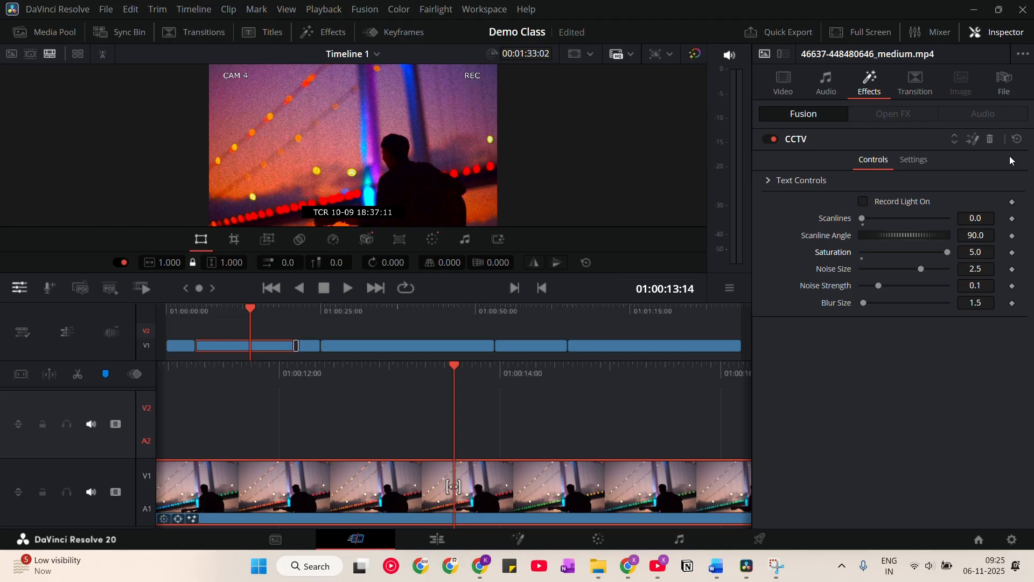
click(1017, 139)
click(994, 139)
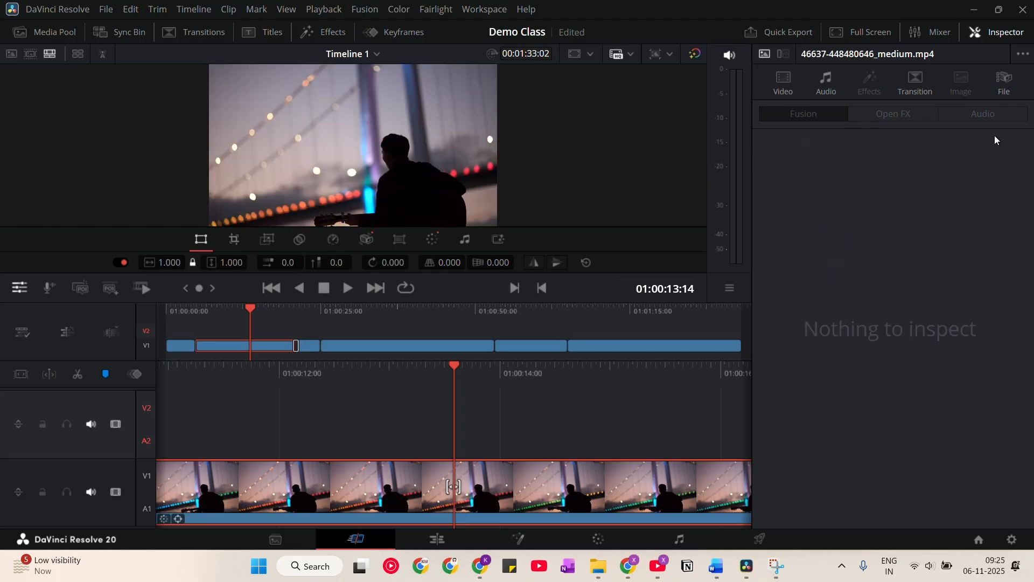
Step: Examine the guitarist clip's end transition settings, then the video and audio settings of the forest clip near 01:00:36:03
click(909, 85)
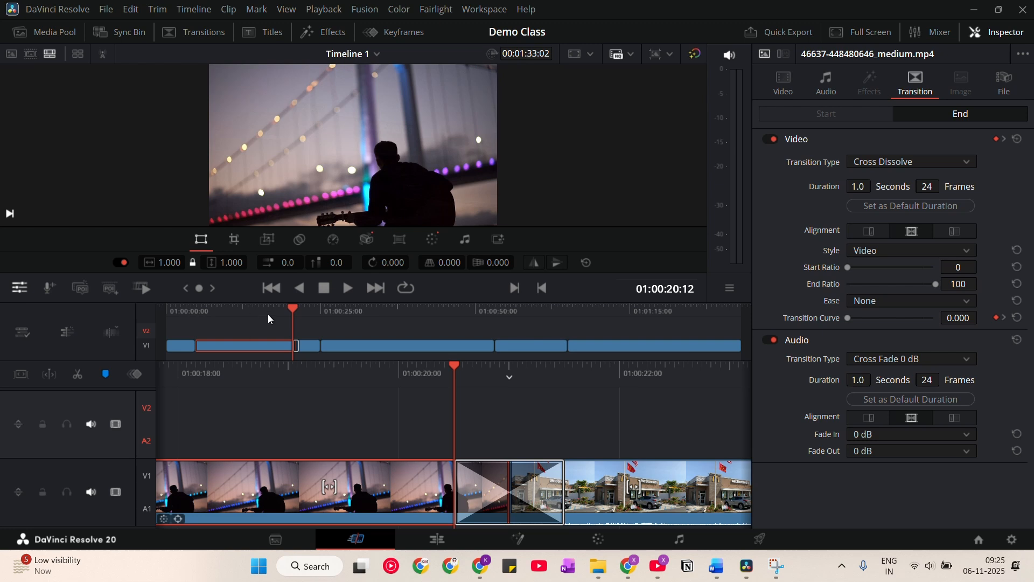
click(389, 313)
click(405, 347)
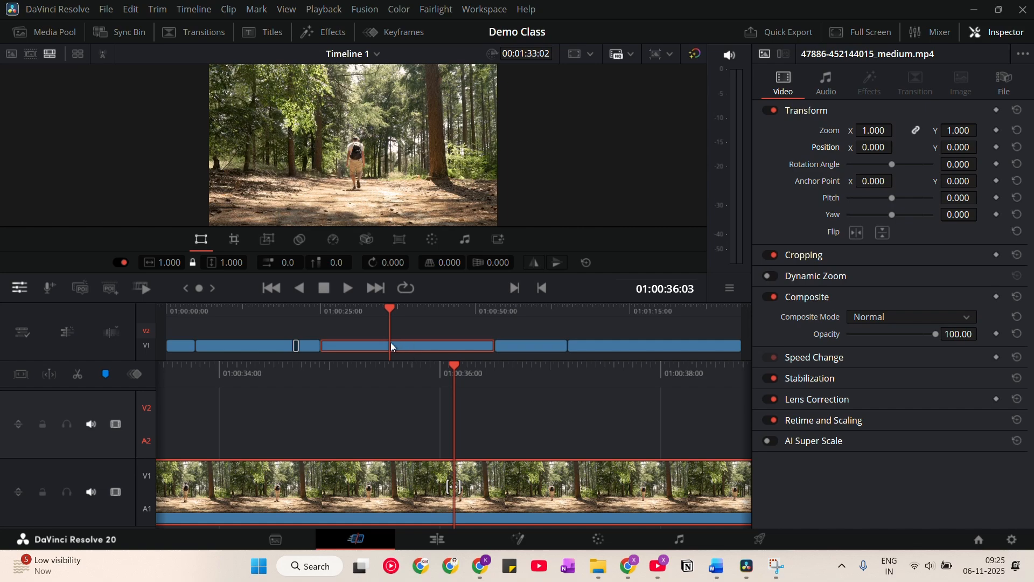
key(Left)
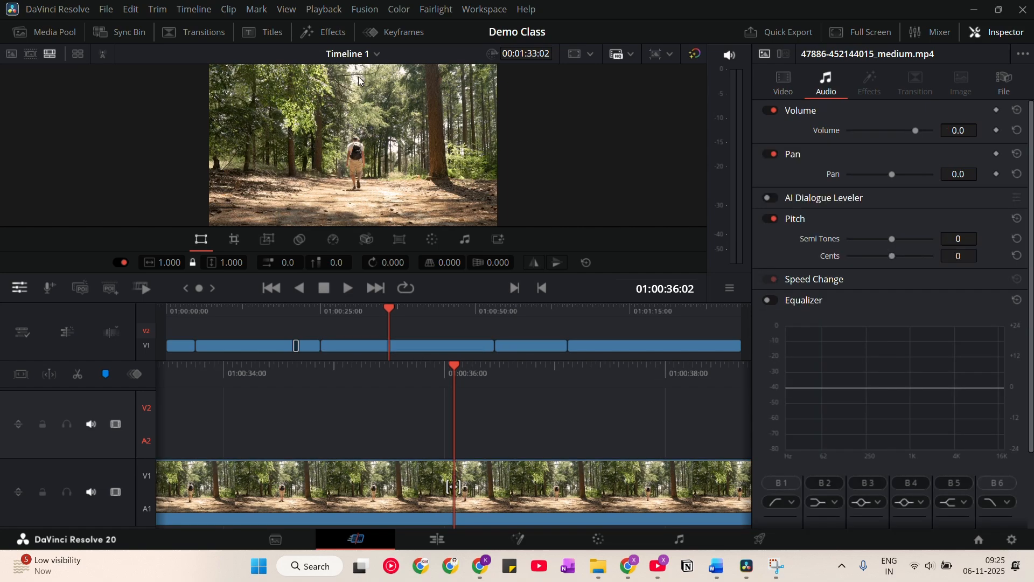
Step: Add a Text+ title on track V2 above the first forest clip and move the playhead onto the title
click(253, 32)
drag(73, 171, 431, 336)
click(448, 320)
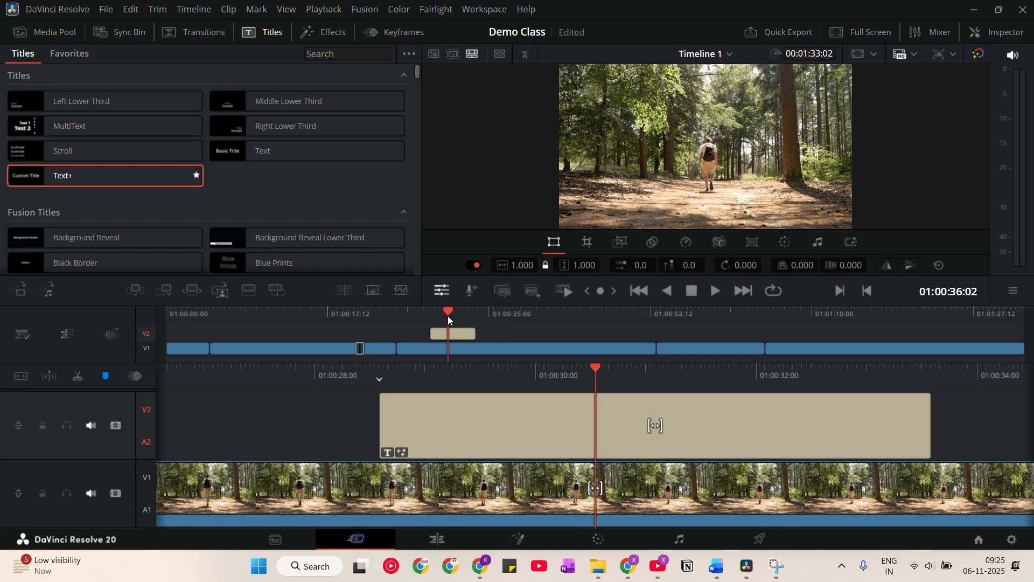
Step: Replace the Text+ title's text with "dfvwsdihcfuiwdhd", look over its remaining text settings, and close the Inspector
click(455, 332)
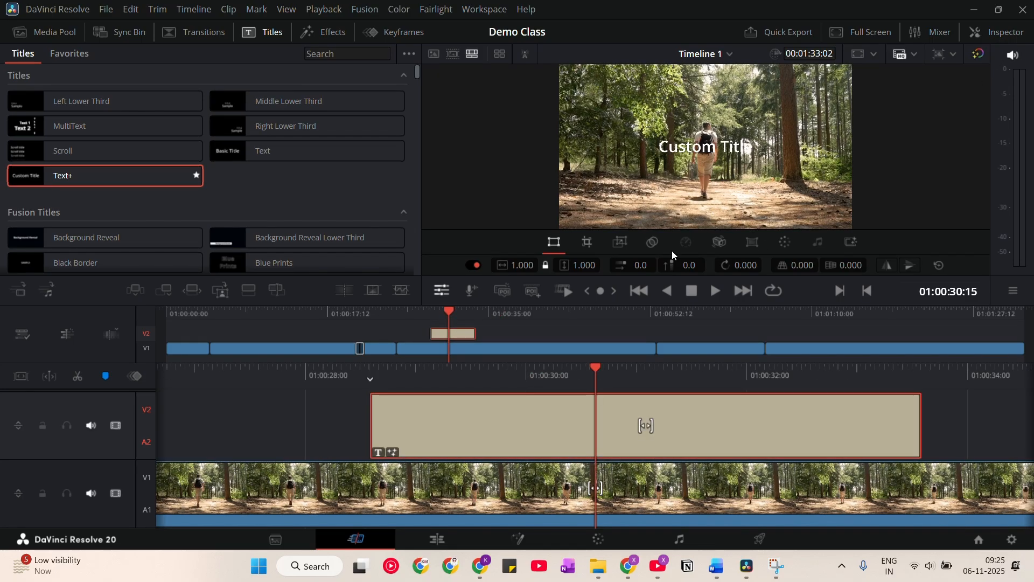
click(983, 34)
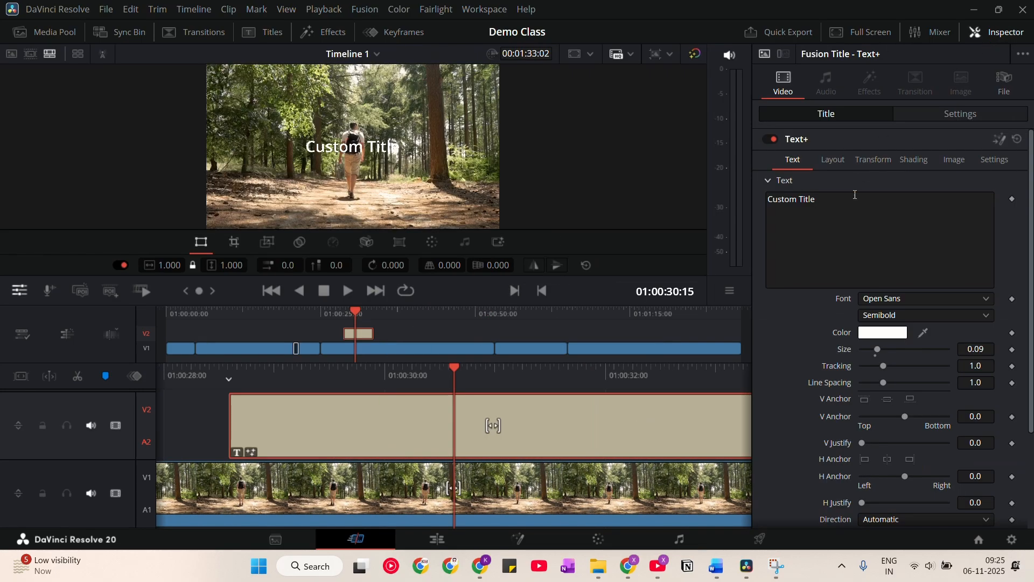
text(dfvwsdihcfuiwdhd)
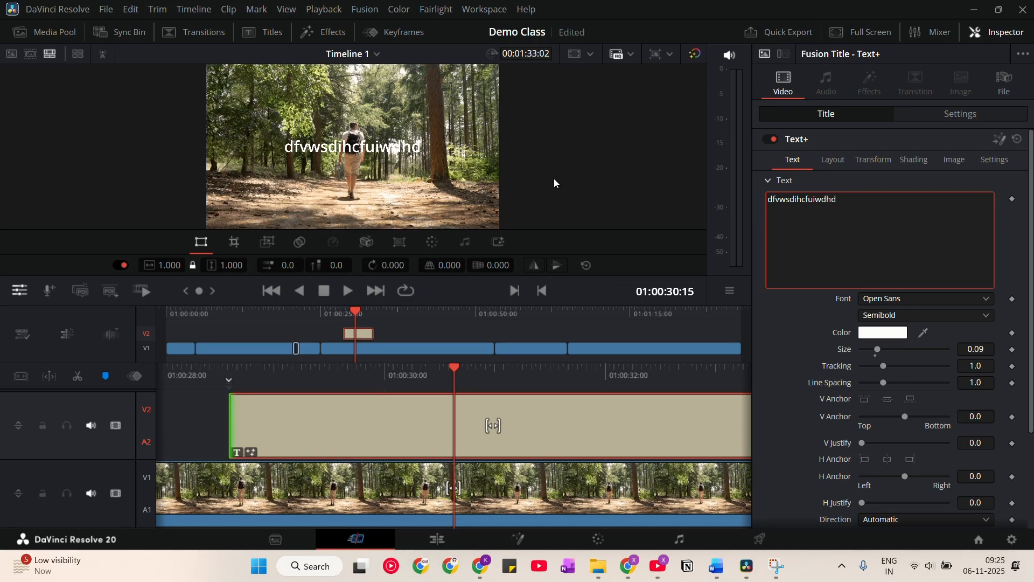
scroll(882, 308, down, 3)
scroll(1025, 442, up, 3)
click(977, 39)
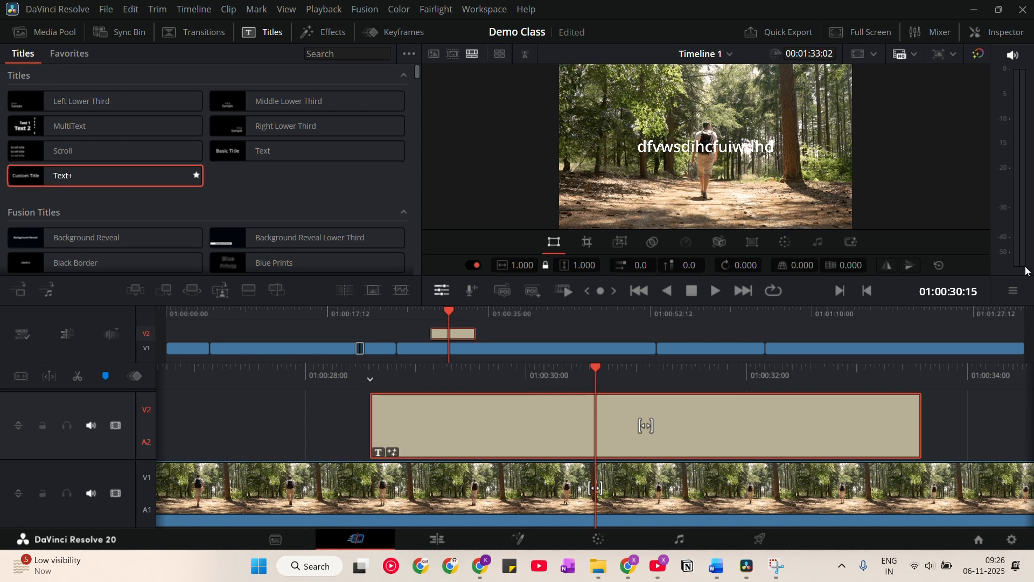
Step: Undo the title's text change
click(1010, 431)
key(ctrl+z)
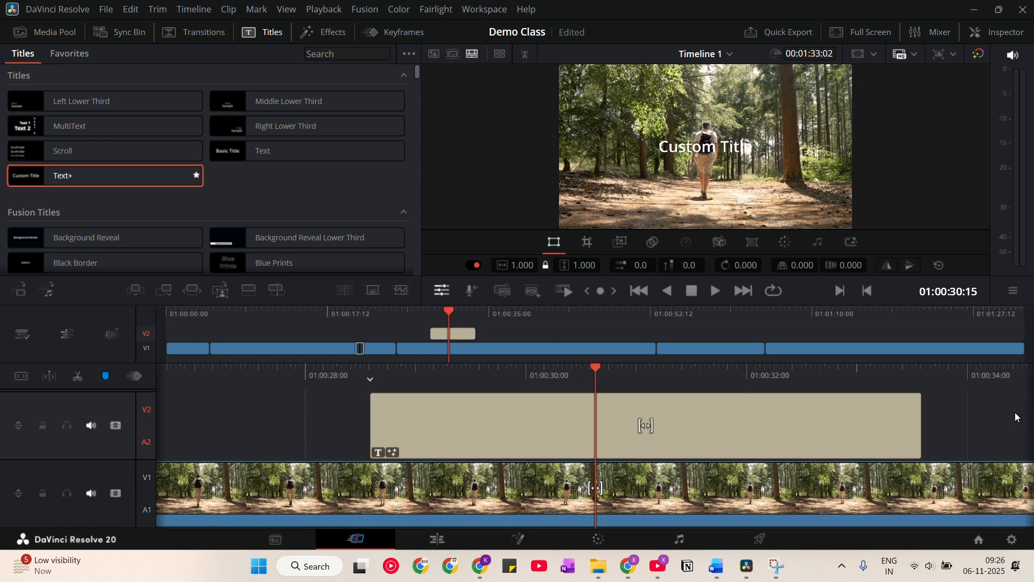
key(ctrl+z)
key(ctrl+z)
key(ctrl+z)
key(ctrl+z)
key(ctrl+z)
key(ctrl+z)
key(ctrl+z)
key(ctrl+z)
key(ctrl+z)
key(ctrl+z)
key(ctrl+z)
key(ctrl+z)
key(ctrl+z)
key(ctrl+z)
key(ctrl+z)
key(ctrl+z)
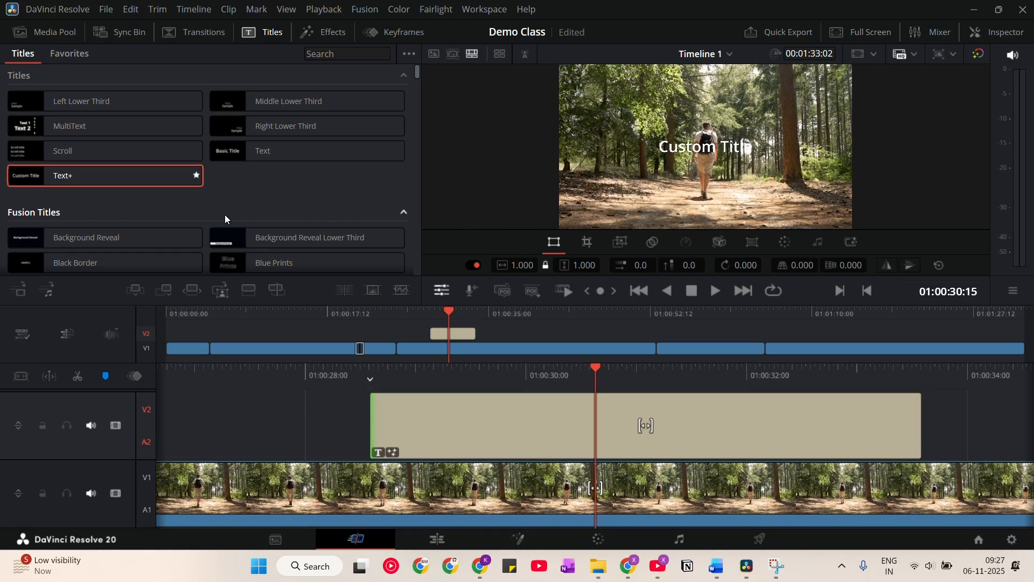